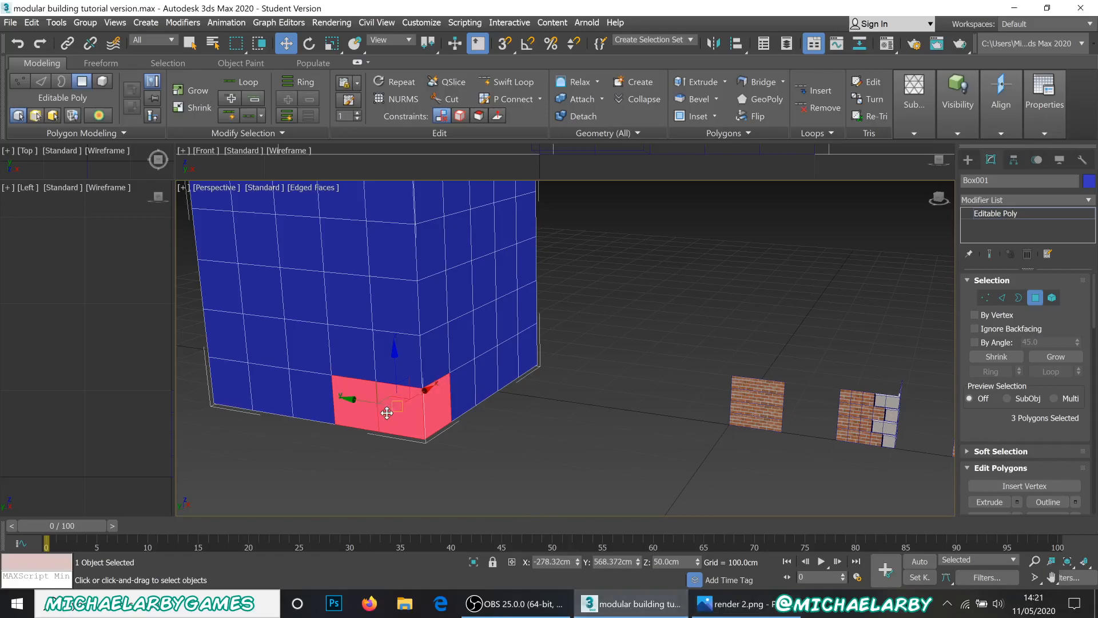
- Select the two bottom-row polygons that meet at the large box's near corner, one on each side face
scroll(448, 352, "down", 3)
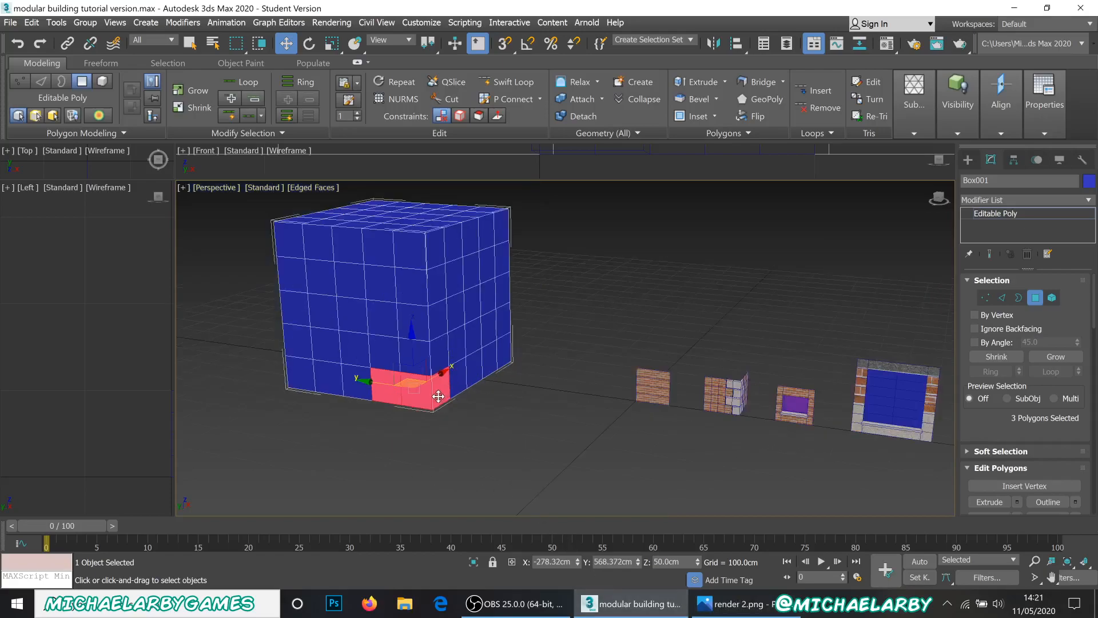
scroll(429, 370, "up", 2)
scroll(428, 363, "up", 2)
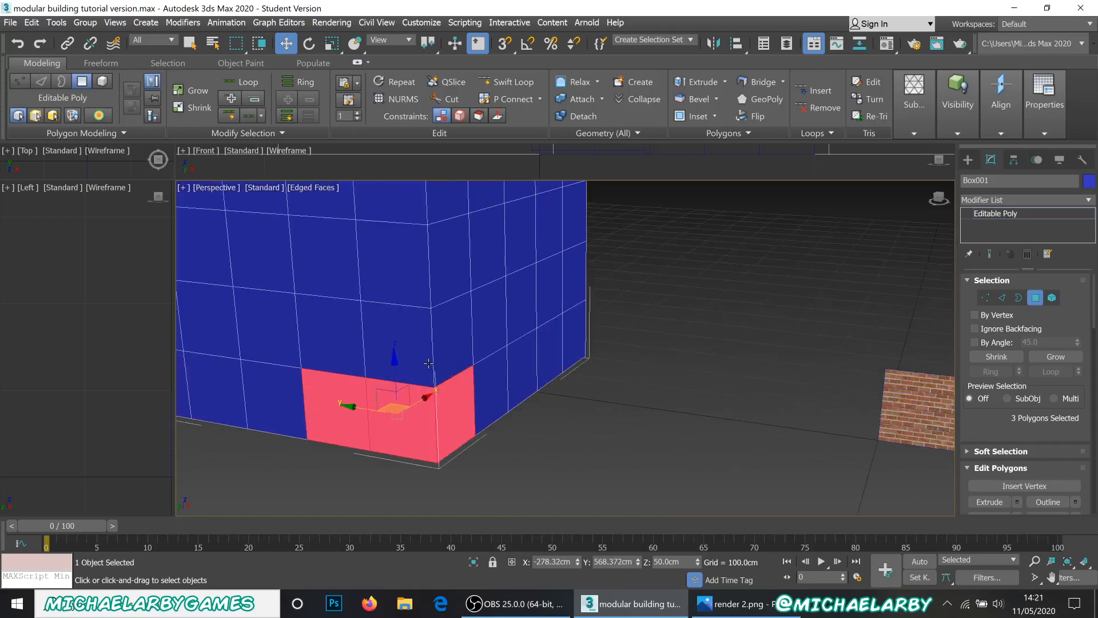
scroll(426, 381, "up", 1)
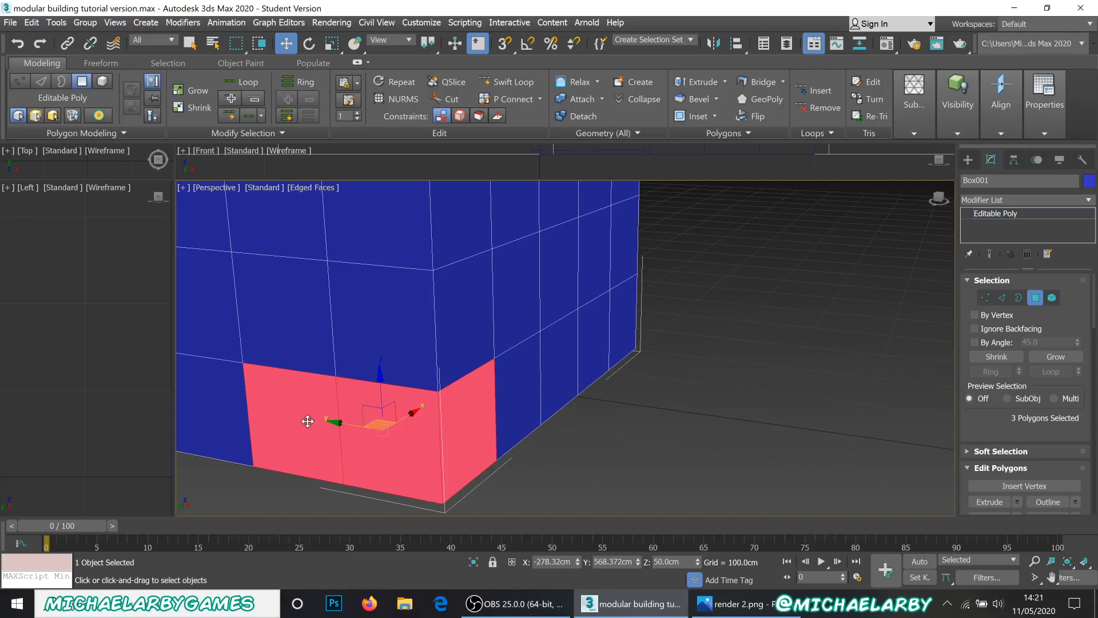
left_click(569, 474)
left_click(439, 424)
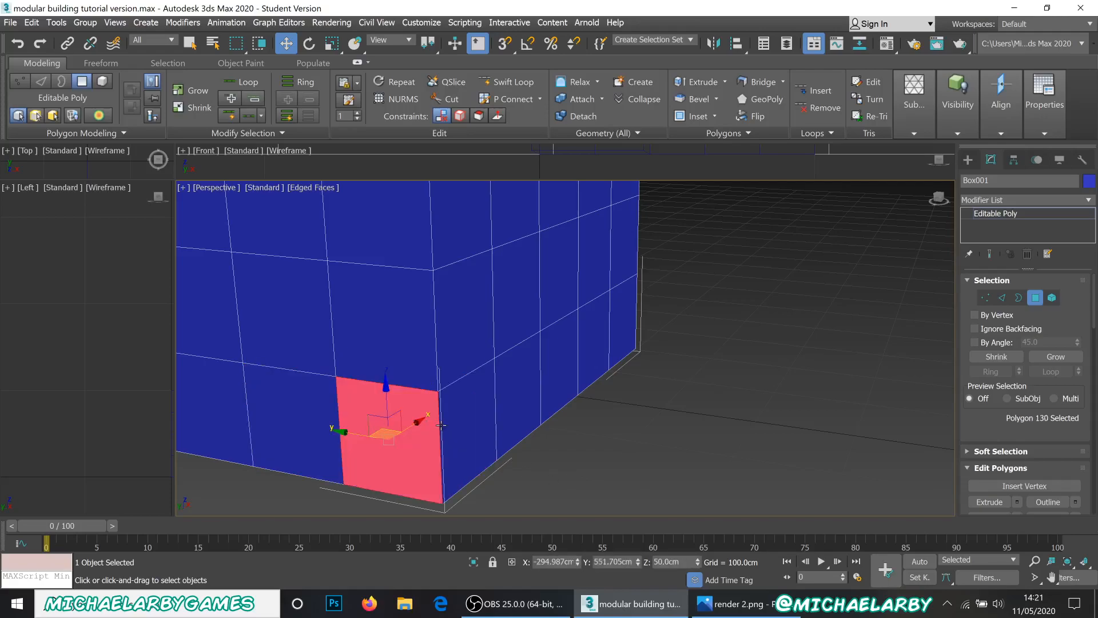
left_click(443, 423, "ctrl")
scroll(441, 417, "down", 1)
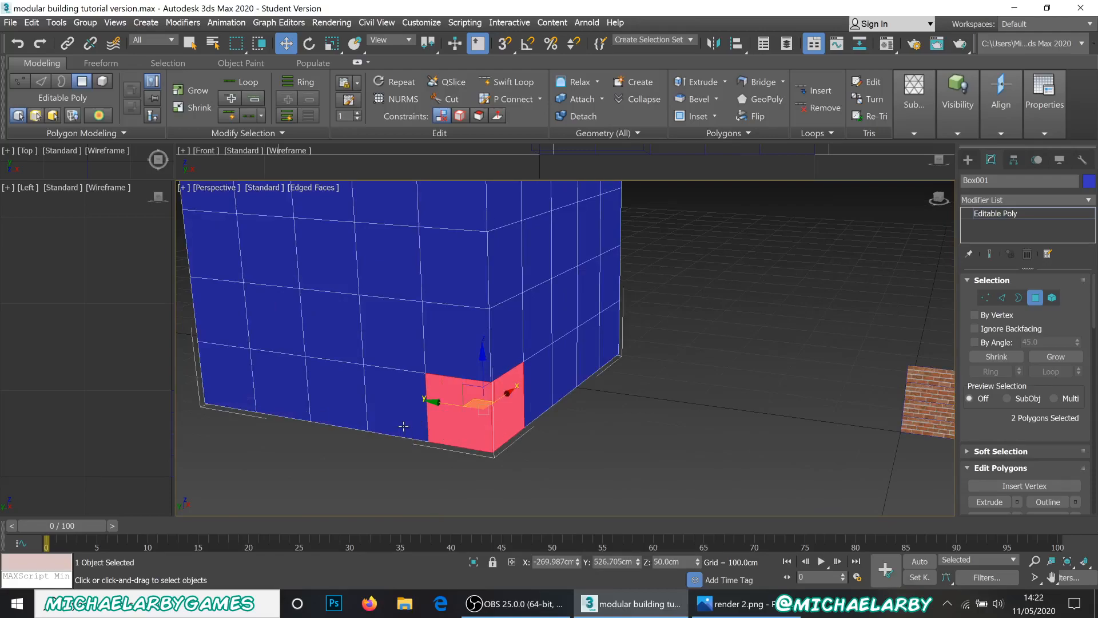
- Clone the three bottom-row polygons wrapping the large box's near corner, two on one face and one on the other, to an object named base_corner
left_click(399, 408)
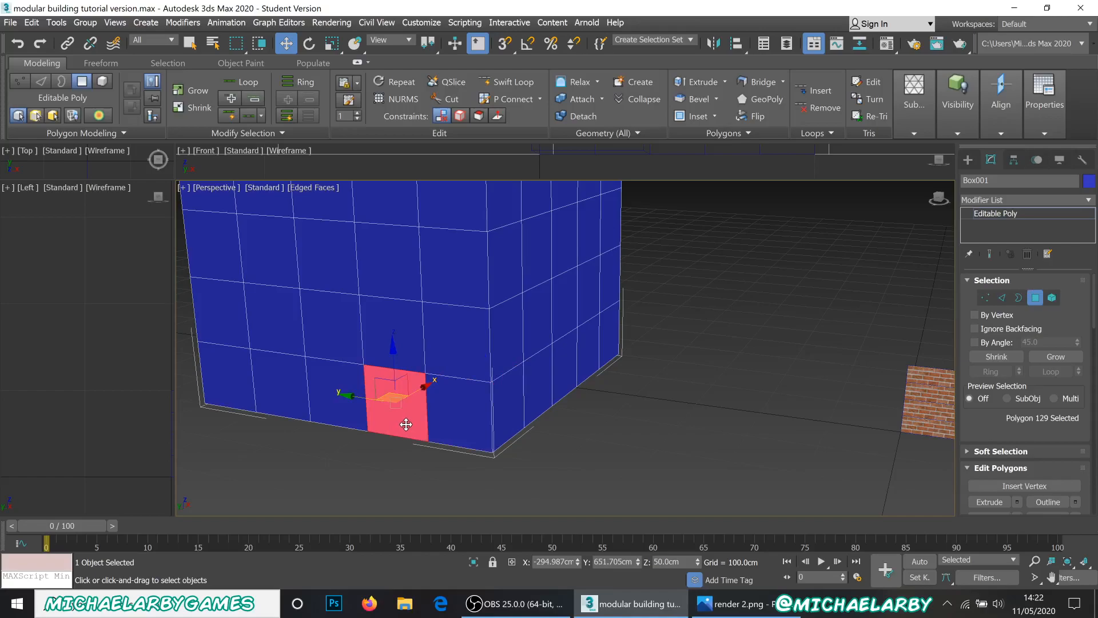
left_click(477, 421, "ctrl")
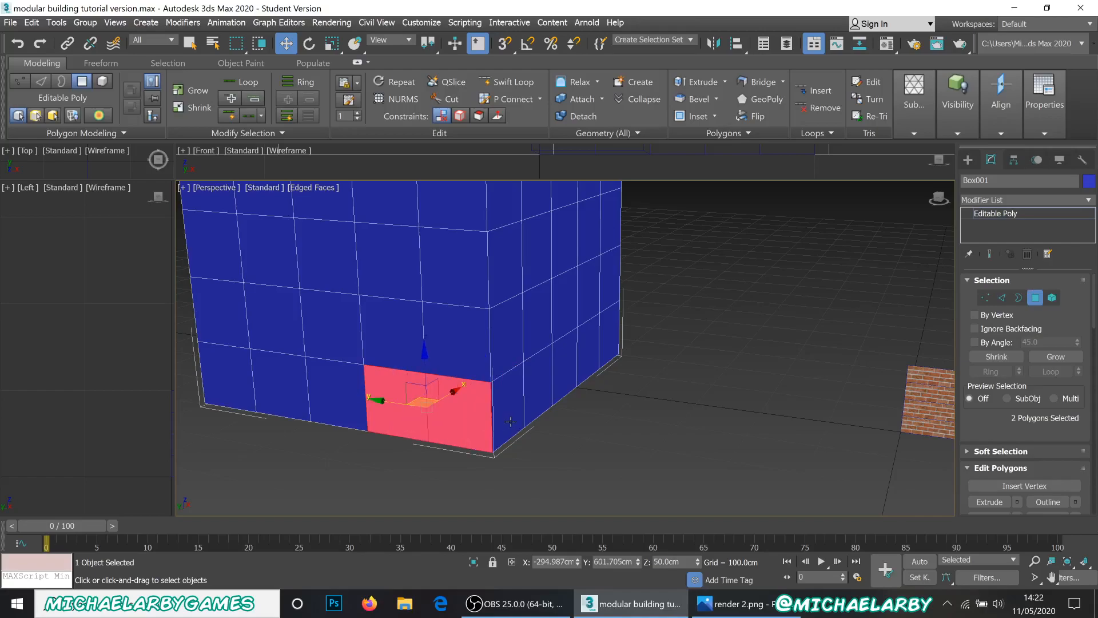
left_click(507, 421, "ctrl")
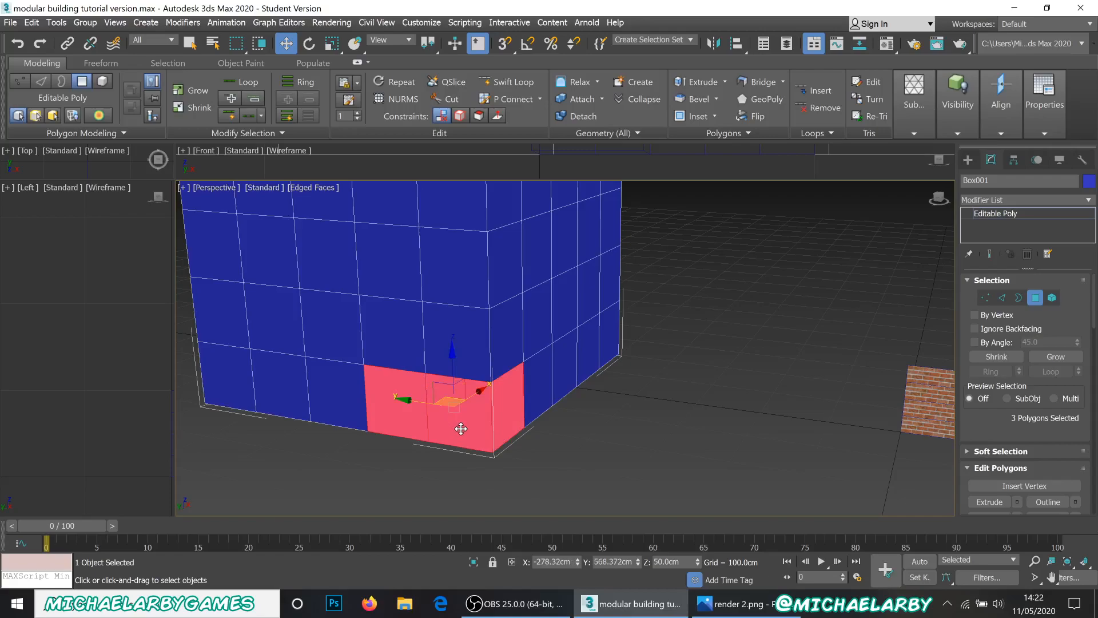
left_click_drag(417, 399, 671, 493)
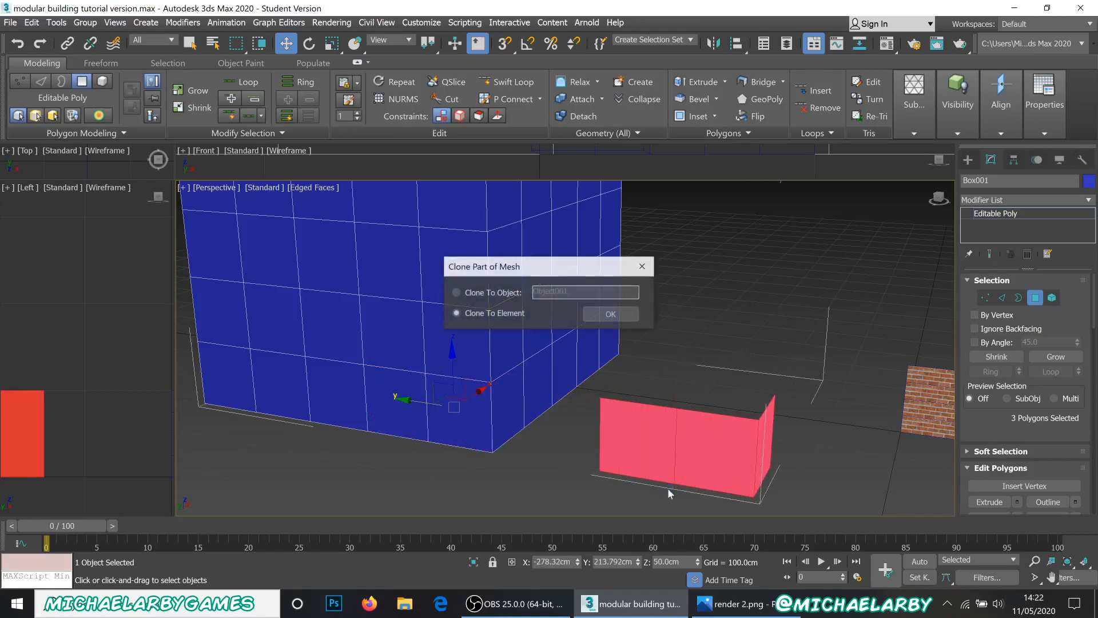
left_click(466, 293)
double_click(571, 292)
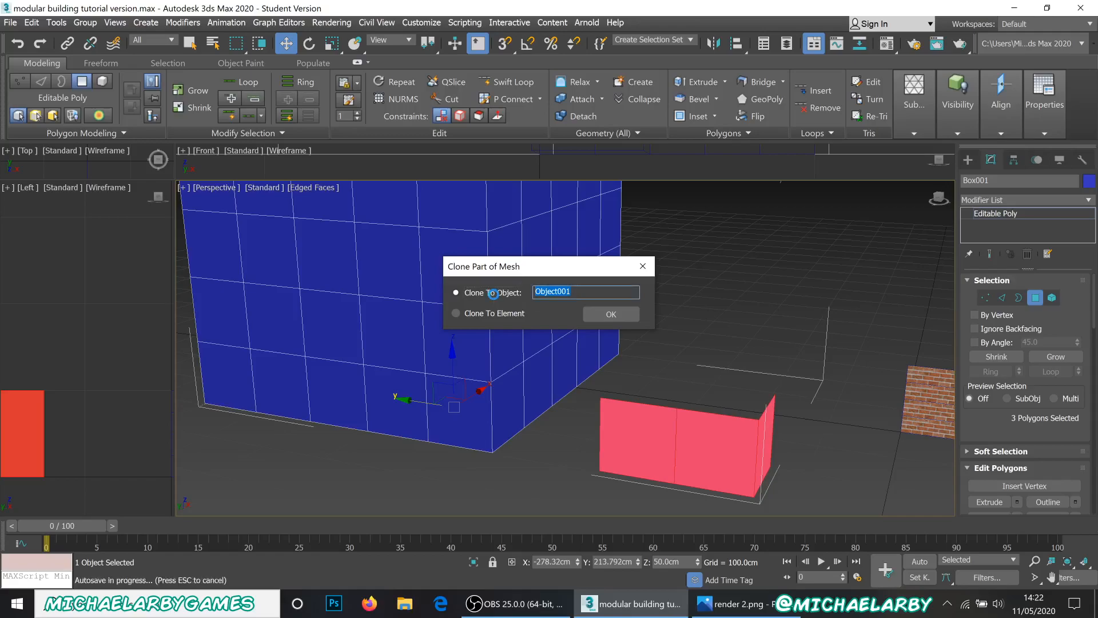
type("base_corner")
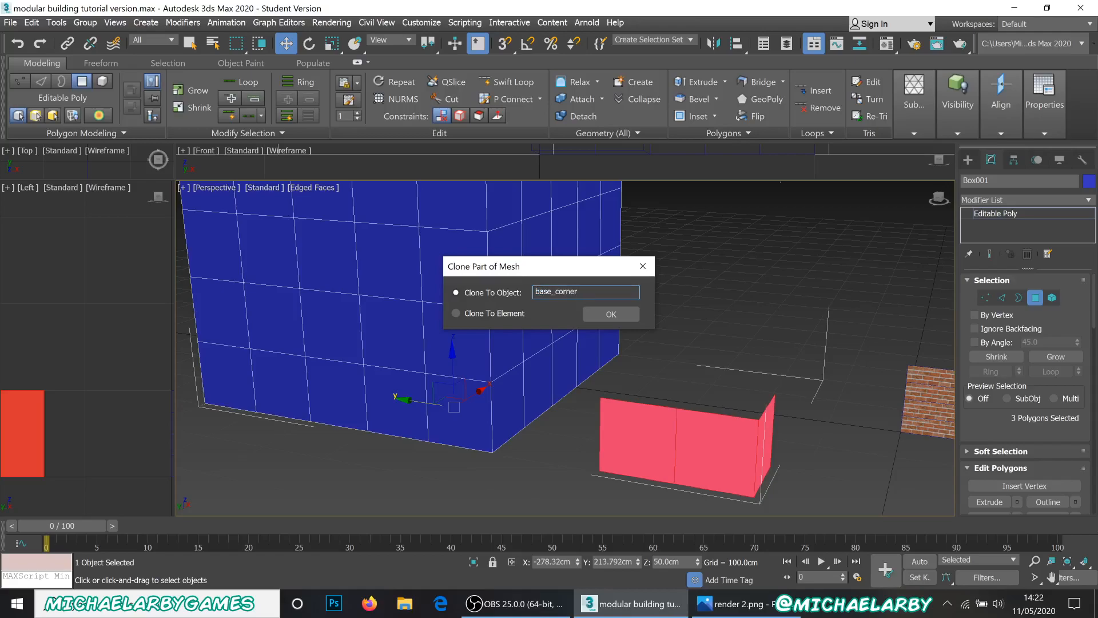
left_click(612, 314)
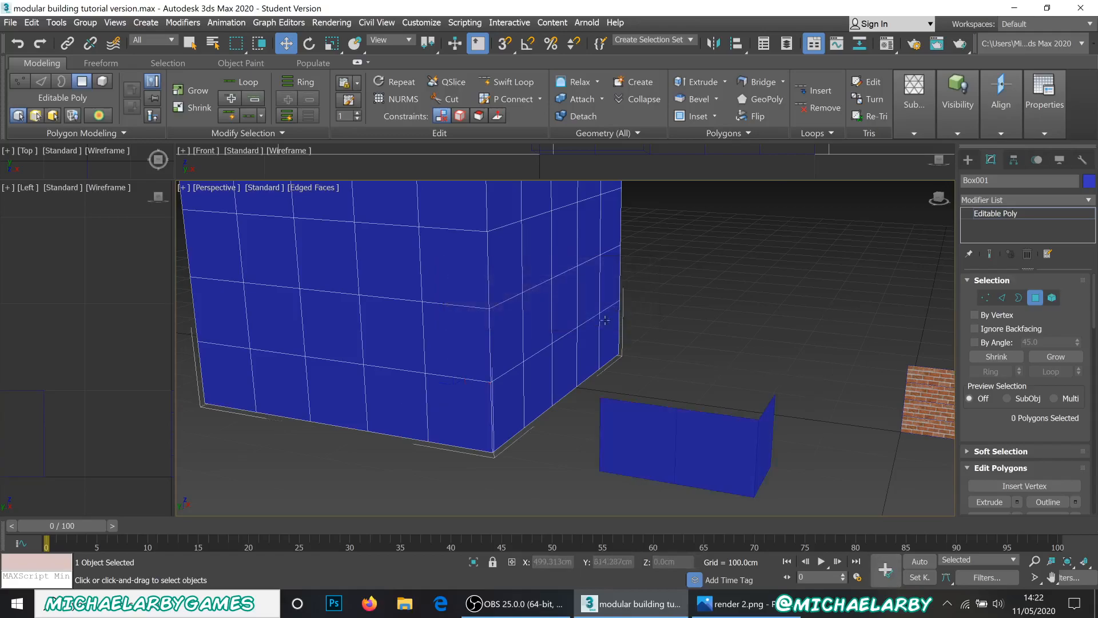
- Return the large box to its top level and select the base_corner object
right_click(710, 430)
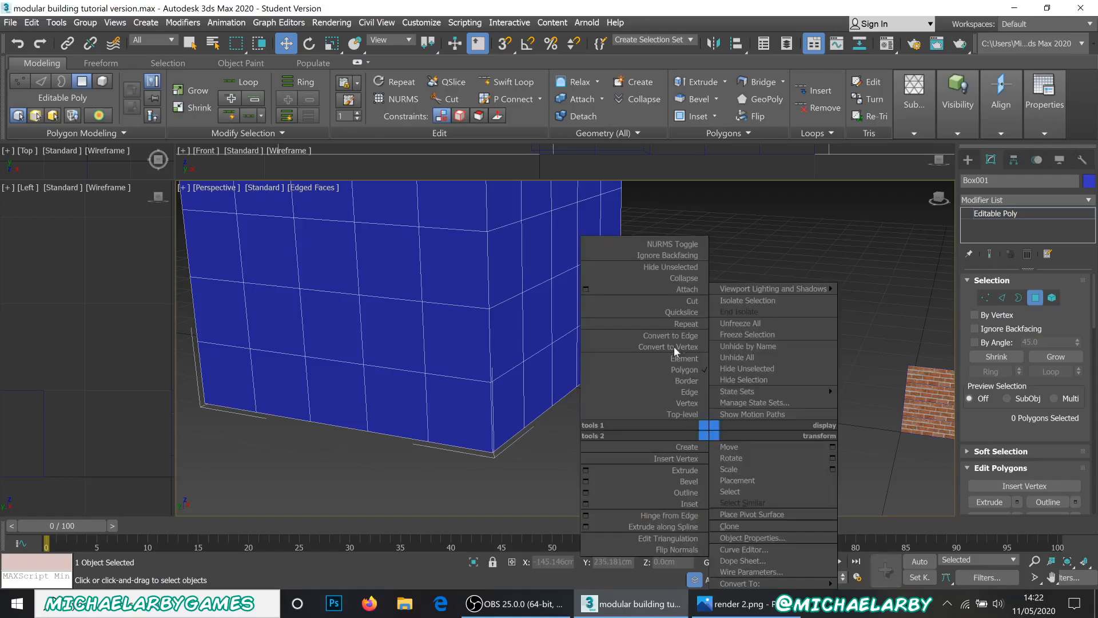
left_click(683, 414)
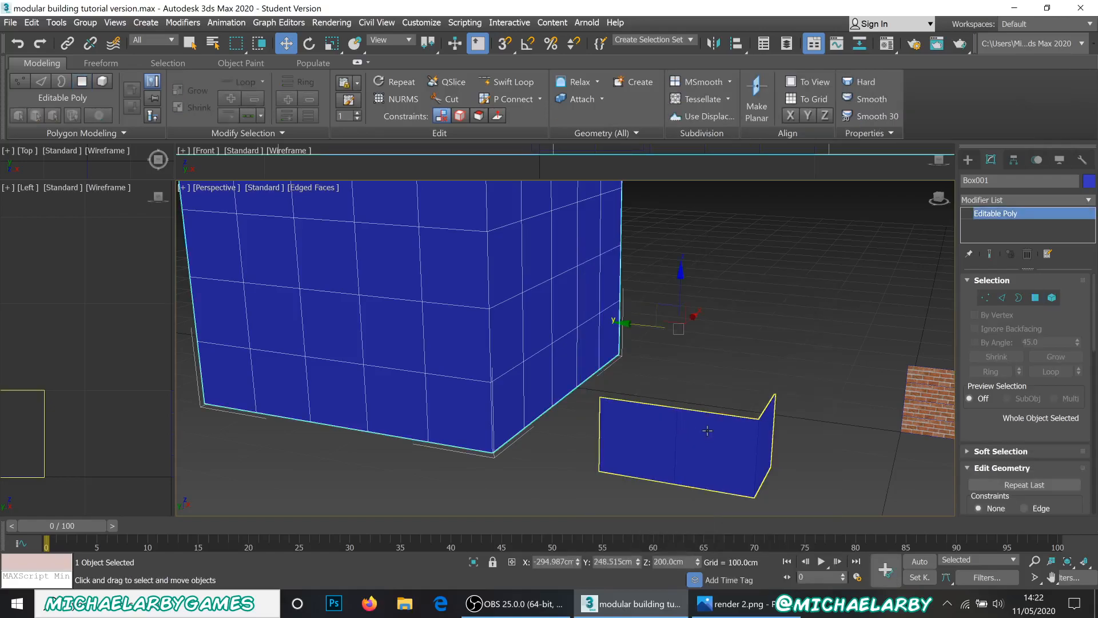
left_click(676, 433)
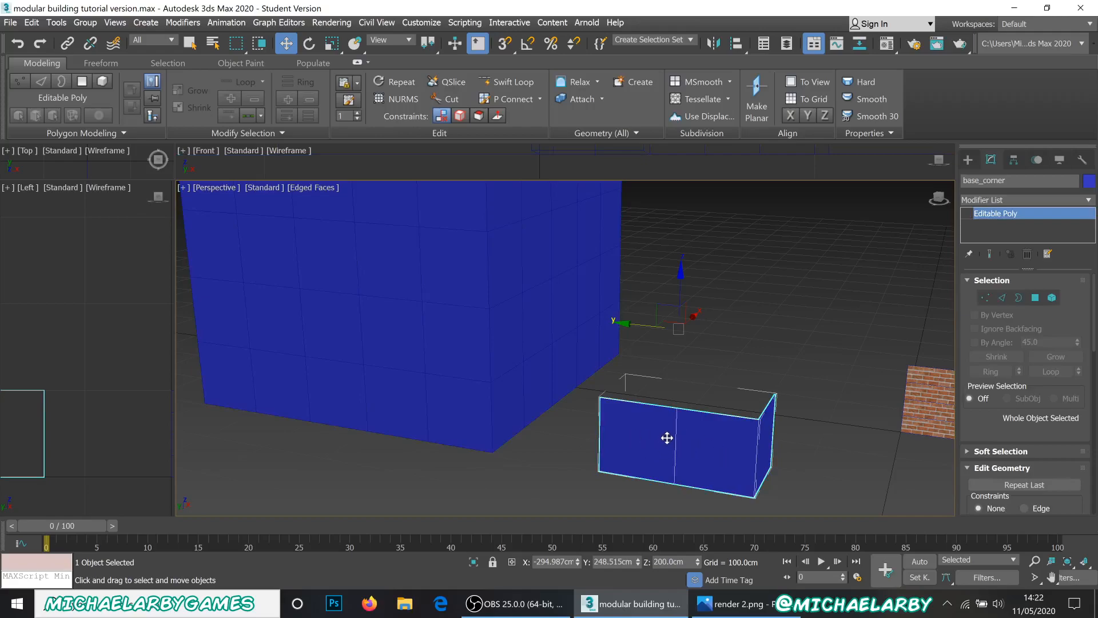
- Turn on snapping and move base_corner past the large window module so its lower end corner lands at X 0, Y -1000, Z 0
scroll(597, 337, "down", 5)
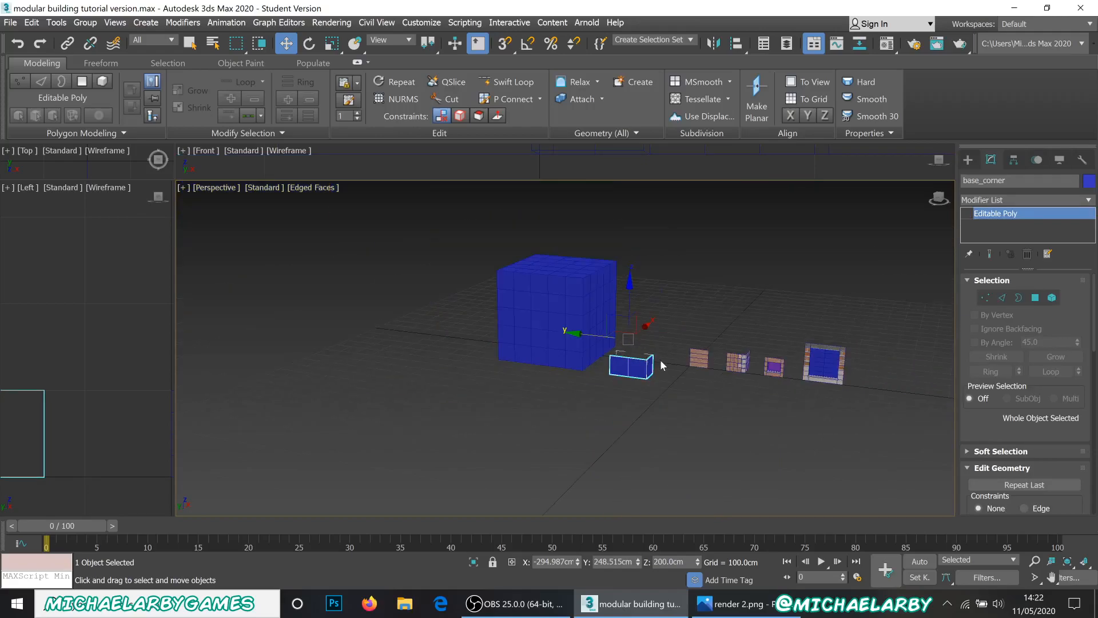
scroll(660, 360, "up", 2)
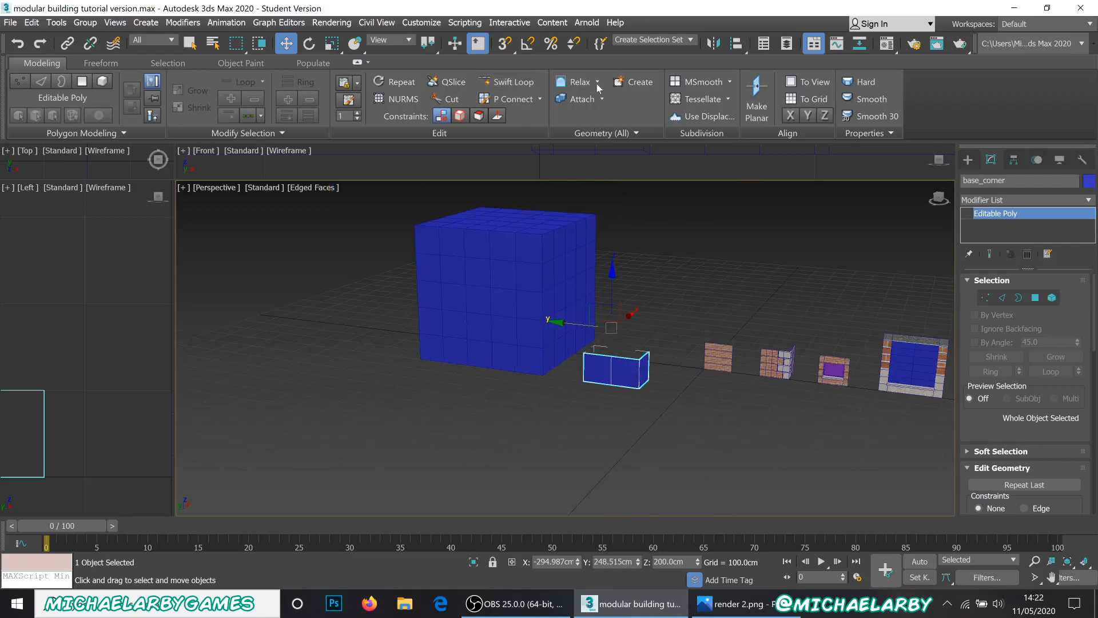
left_click(504, 44)
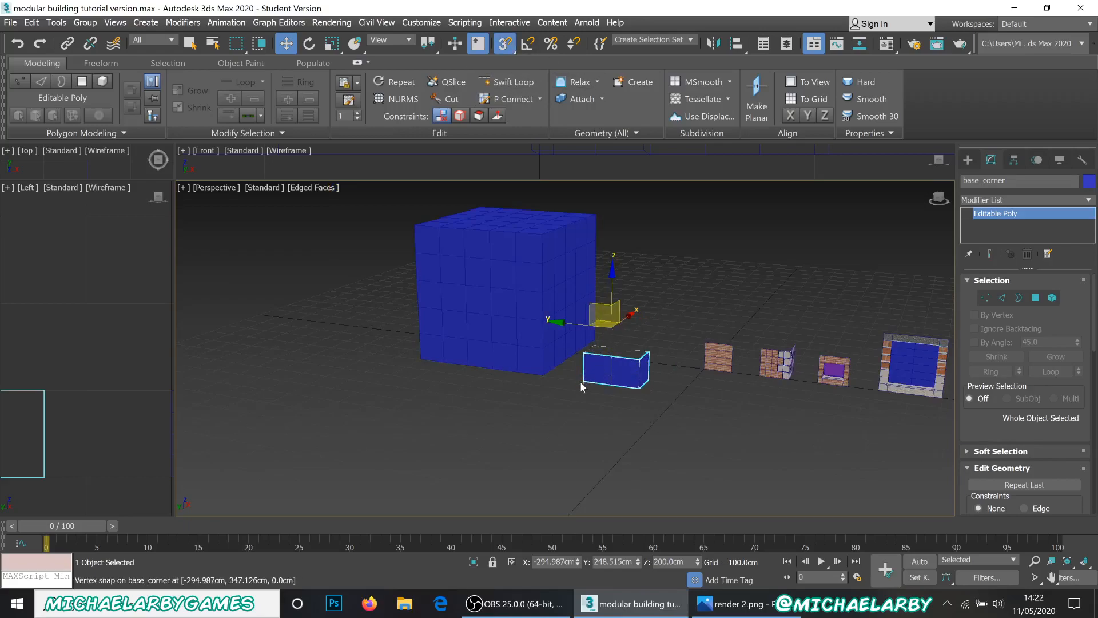
left_click_drag(582, 380, 938, 414)
middle_click_drag(683, 394, 503, 380)
scroll(819, 380, "up", 2)
scroll(819, 380, "up", 4)
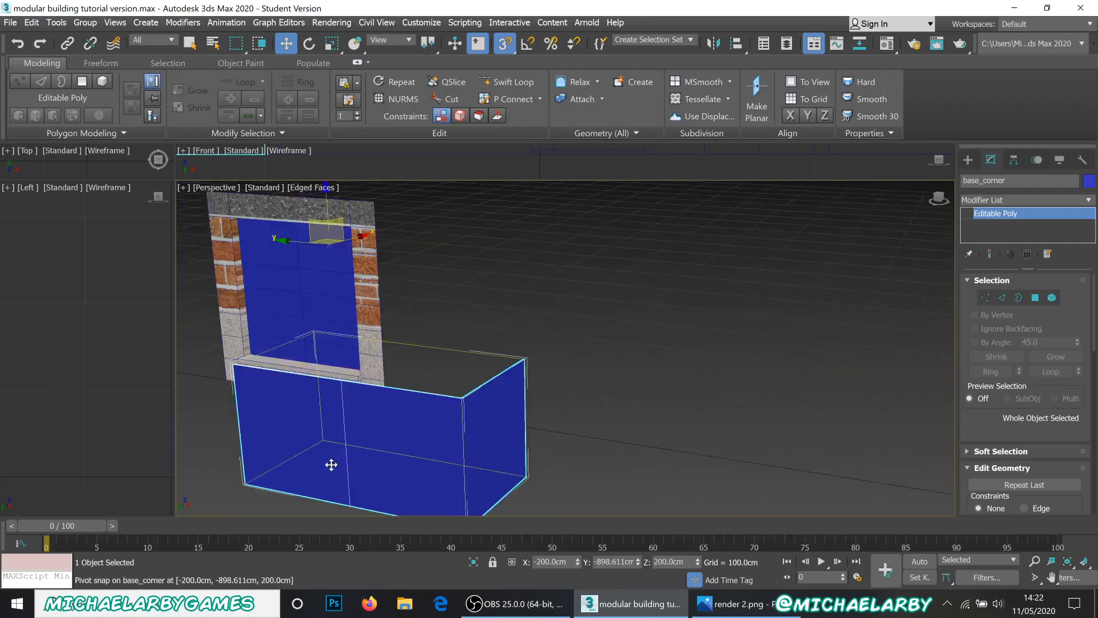
scroll(344, 451, "down", 4)
left_click_drag(296, 468, 525, 437)
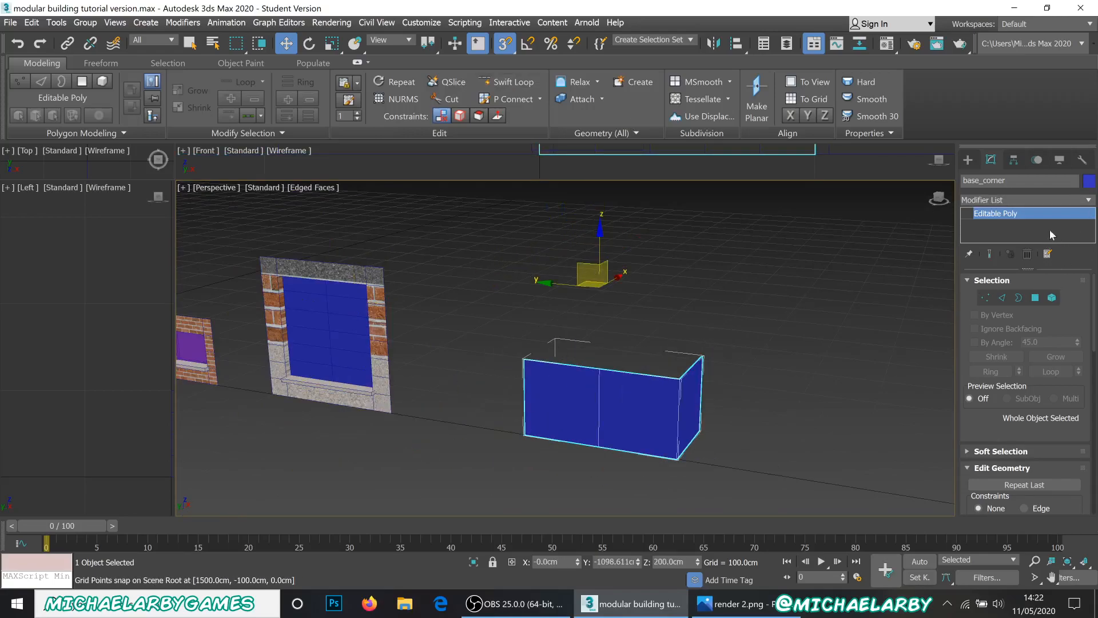
- Snap only the pivot of base_corner to the lower end vertex of its two-polygon side, nearest the window module
left_click(1014, 159)
left_click(1019, 248)
middle_click_drag(595, 332, 651, 286, "alt")
scroll(651, 286, "up", 4)
scroll(665, 283, "down", 4)
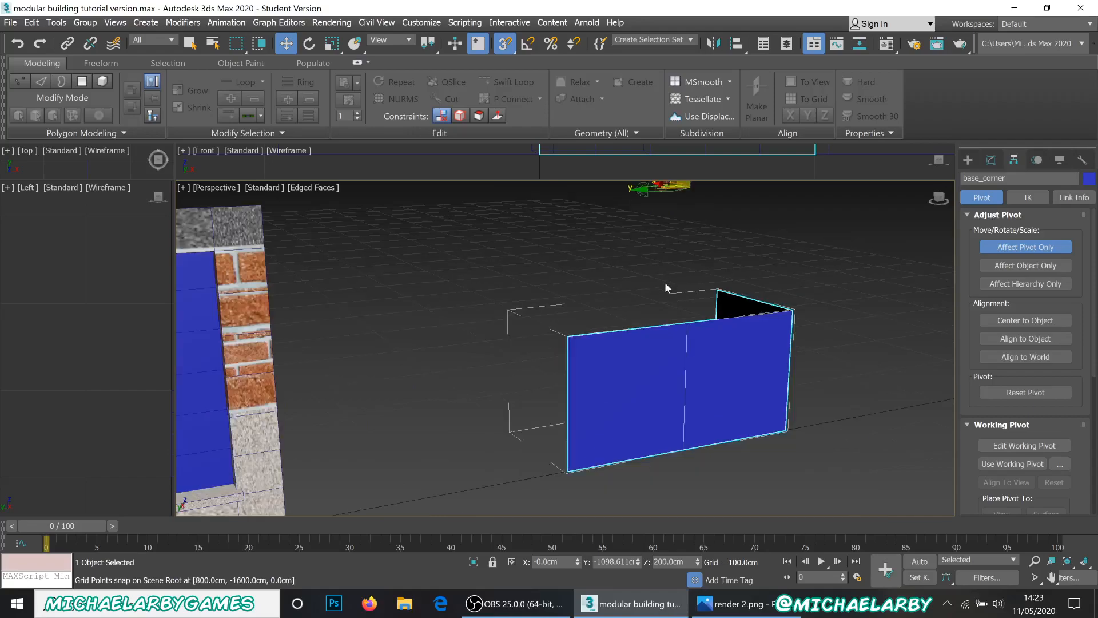
left_click_drag(677, 225, 609, 404)
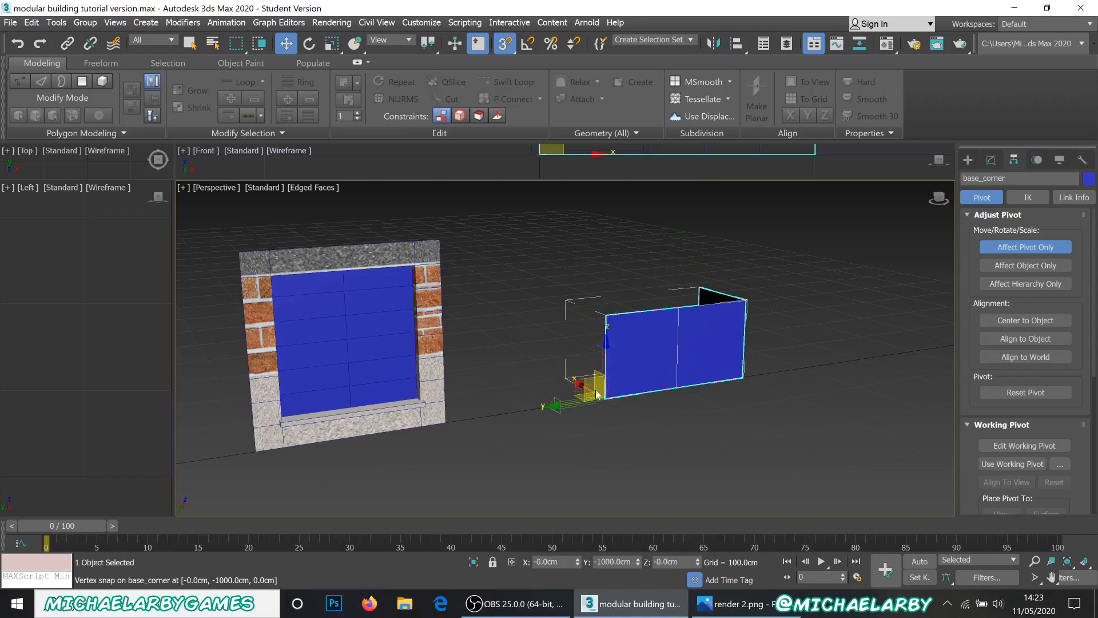
scroll(635, 372, "up", 4)
middle_click_drag(645, 350, 546, 361)
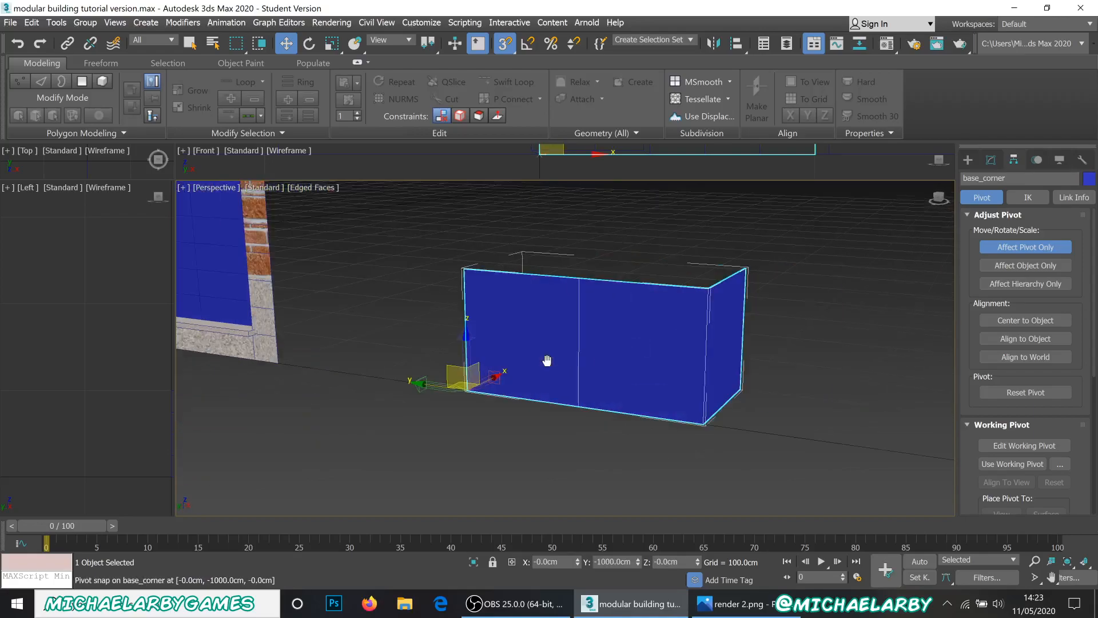
left_click(1026, 246)
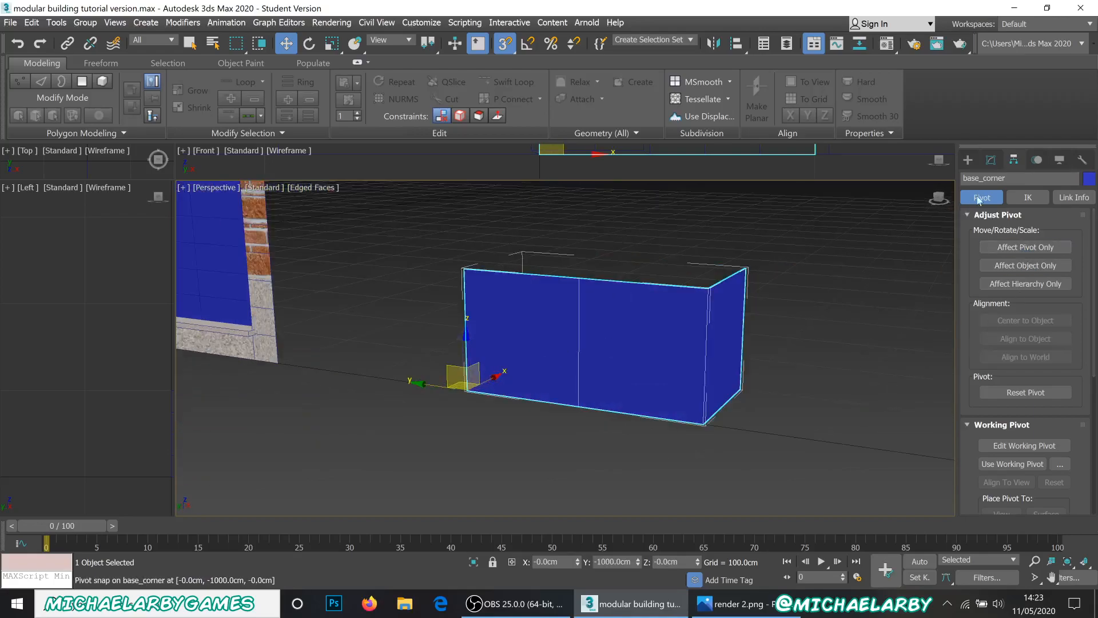
- Connect the four vertical edges of base_corner with 3 segments to divide it into horizontal rows
left_click(992, 160)
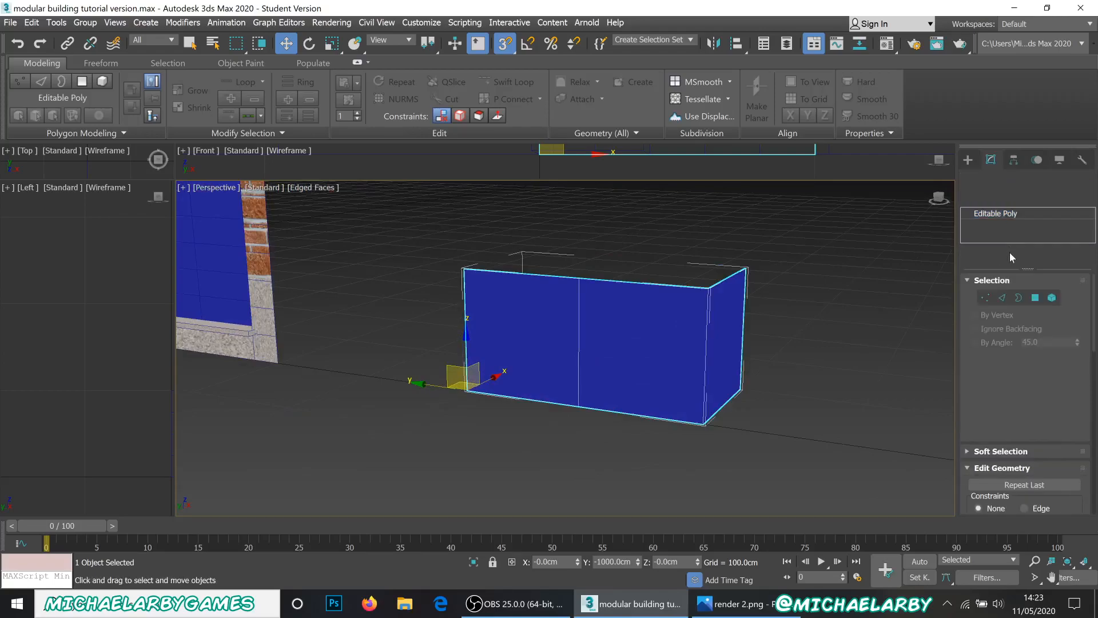
left_click(1006, 300)
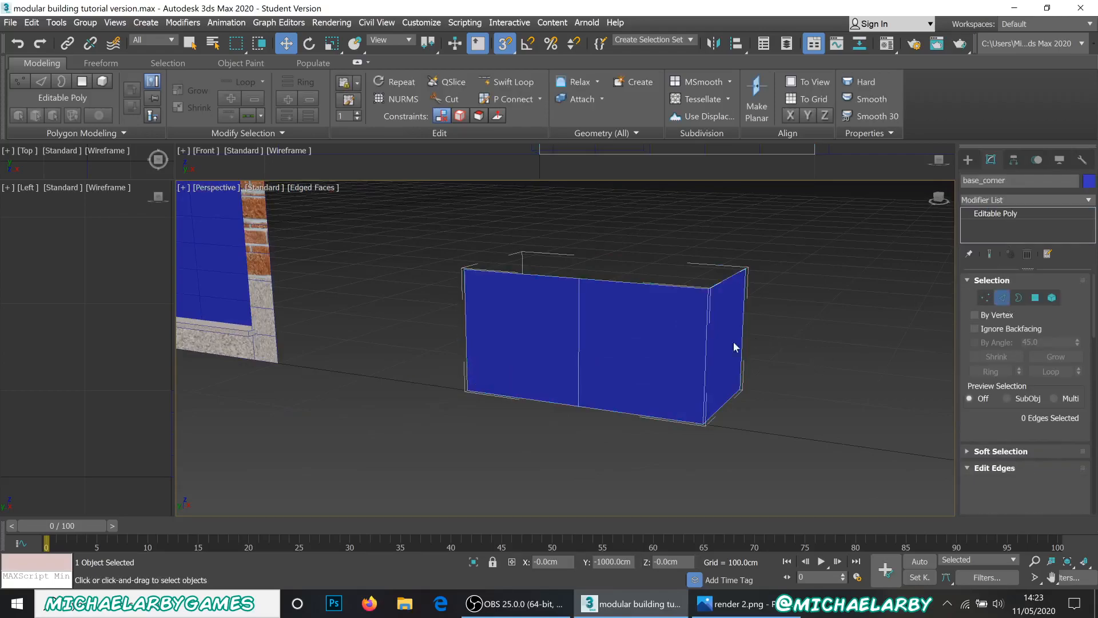
left_click(445, 327)
left_click_drag(701, 321, 780, 335)
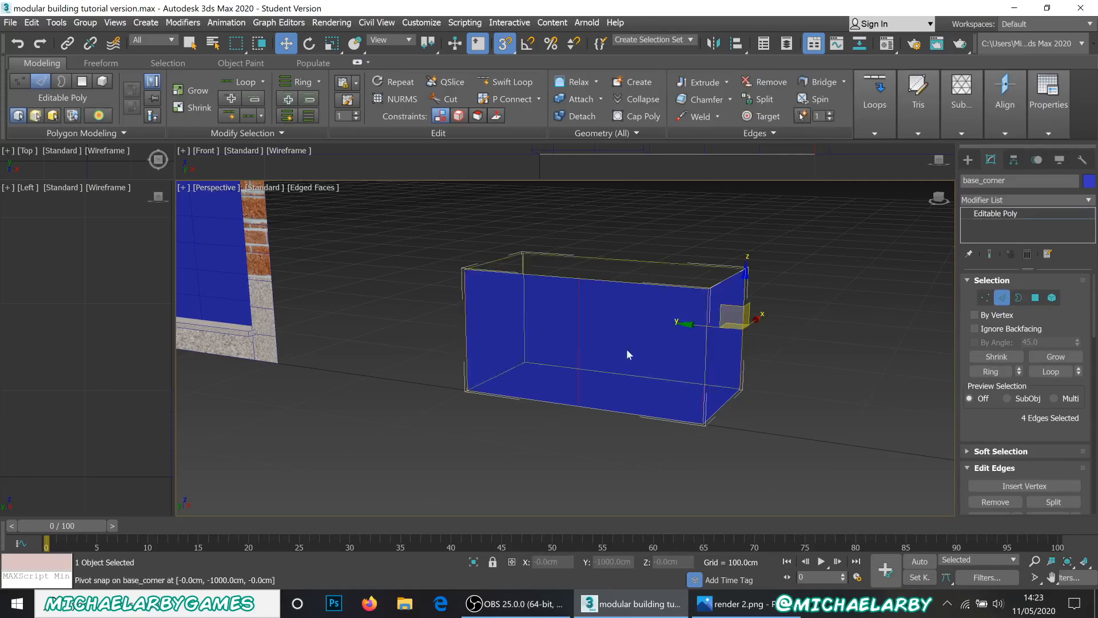
scroll(1029, 429, "down", 4)
left_click(1076, 449)
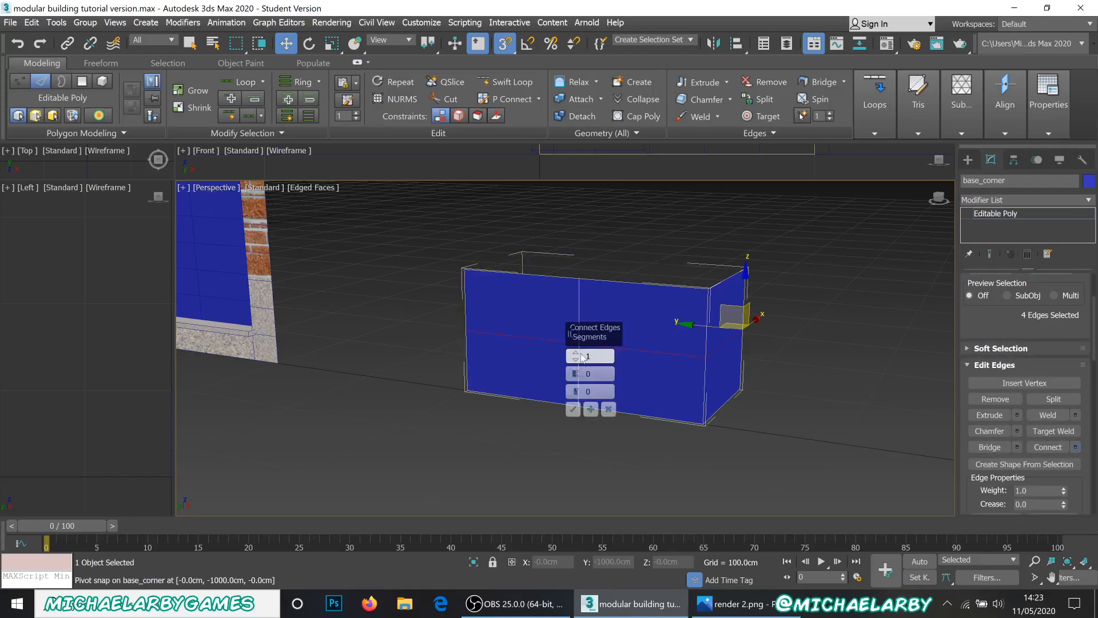
left_click(576, 354)
left_click(577, 353)
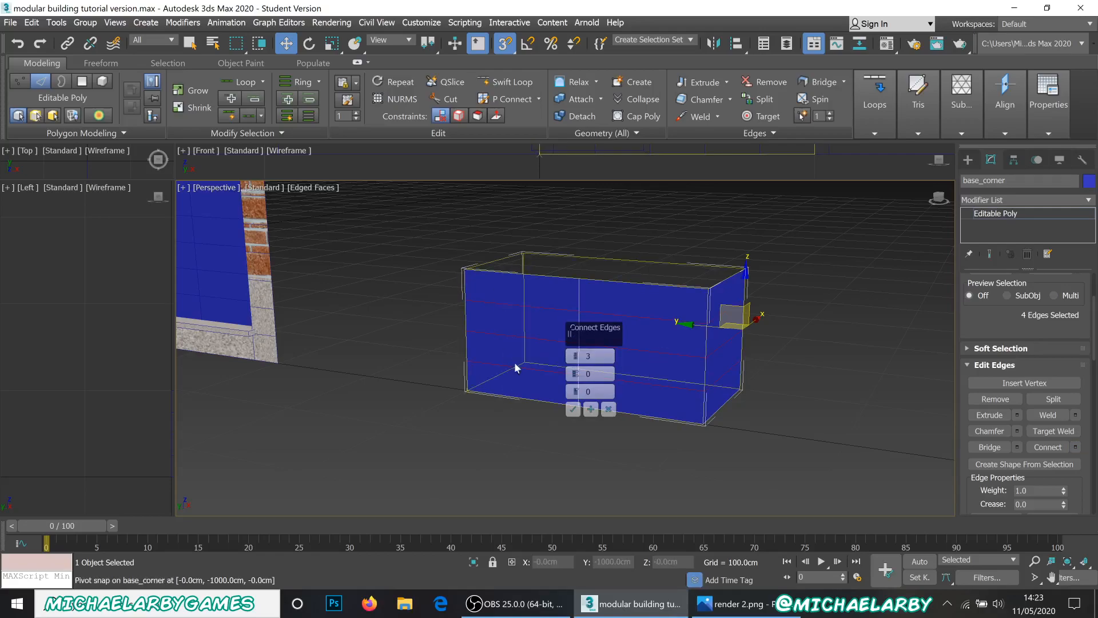
left_click(573, 409)
left_click_drag(527, 284, 530, 366)
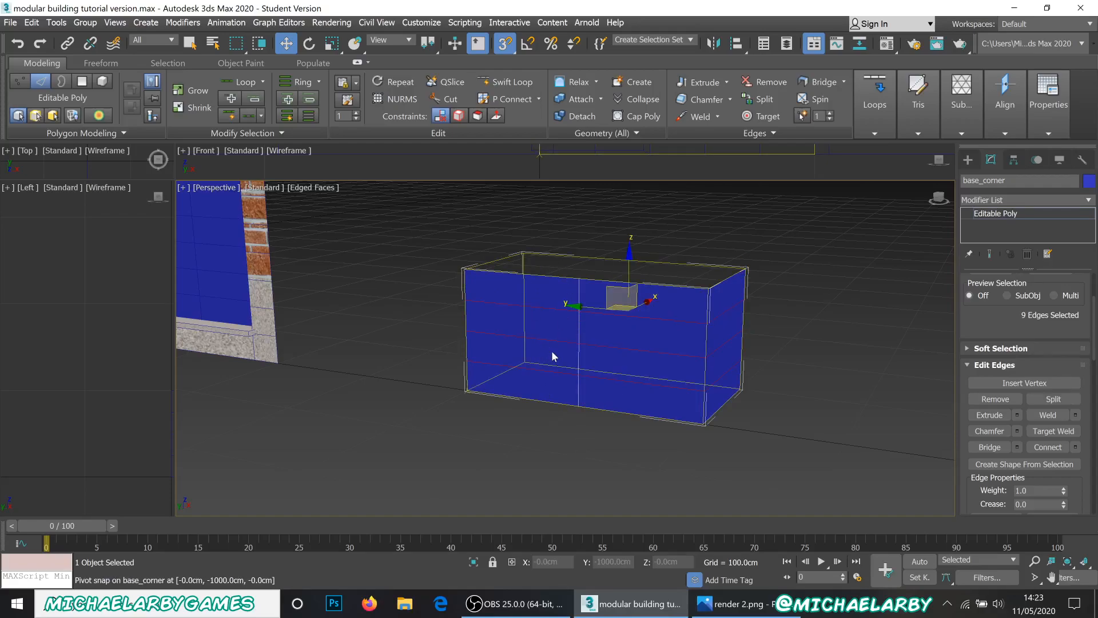
scroll(551, 351, "up", 2)
mouse_move(548, 352)
middle_mouse_down("alt")
mouse_move(556, 349)
mouse_move(534, 345)
mouse_move(560, 356)
middle_mouse_up("alt")
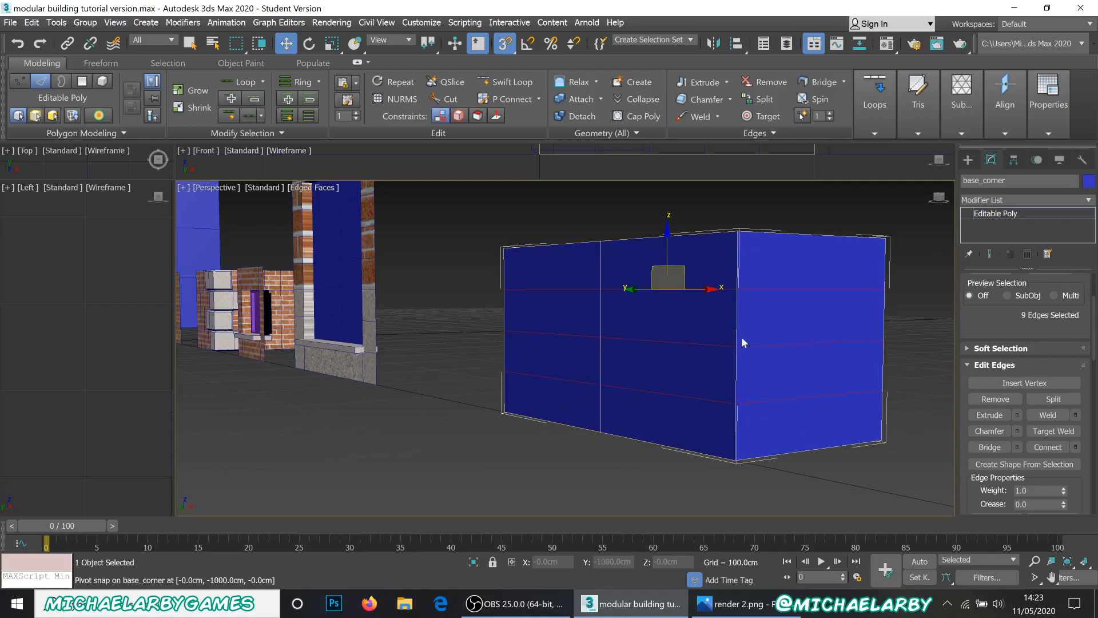
scroll(522, 332, "down", 5)
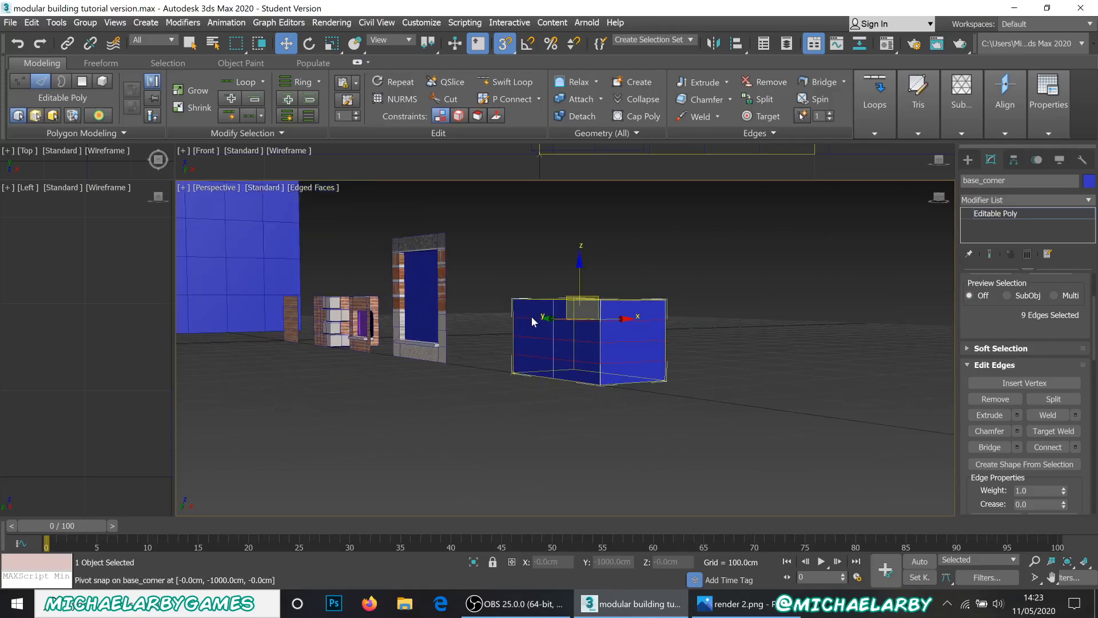
scroll(532, 321, "up", 4)
- Switch base_corner to polygon editing and examine the existing brick corner and window modules for comparison with its rows
left_click(552, 316)
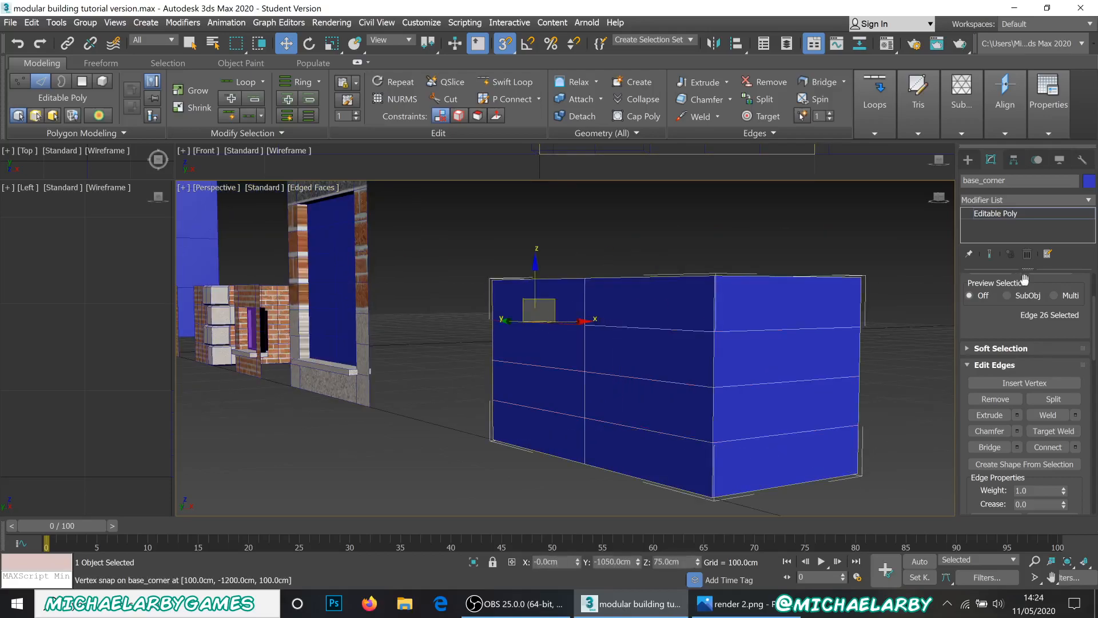
scroll(1024, 278, "up", 2)
key("4")
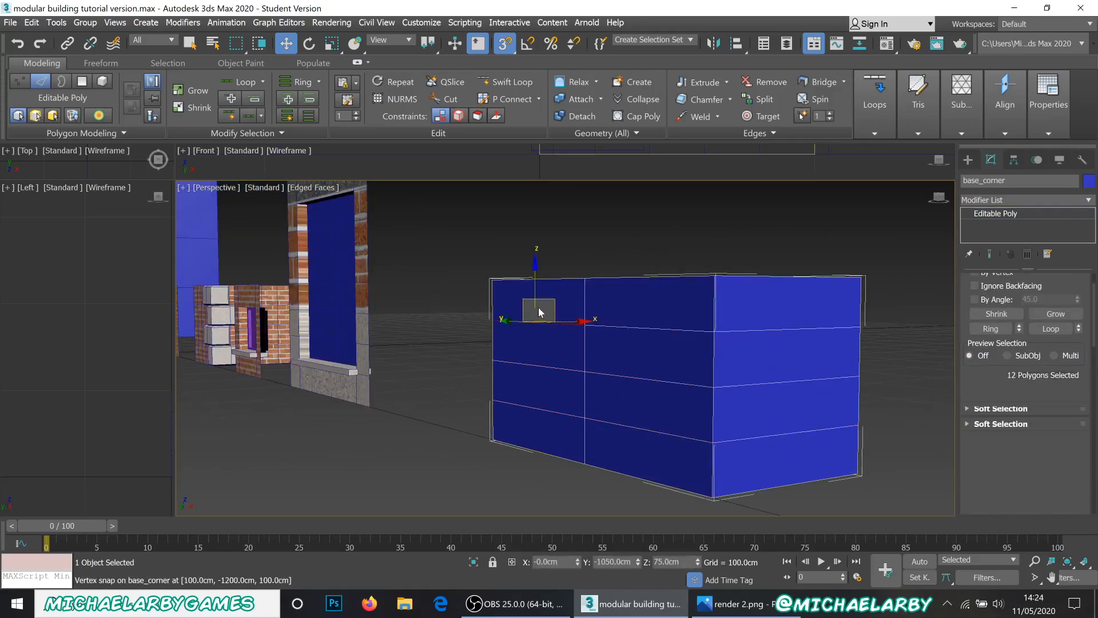
left_click(572, 306)
left_click(642, 310)
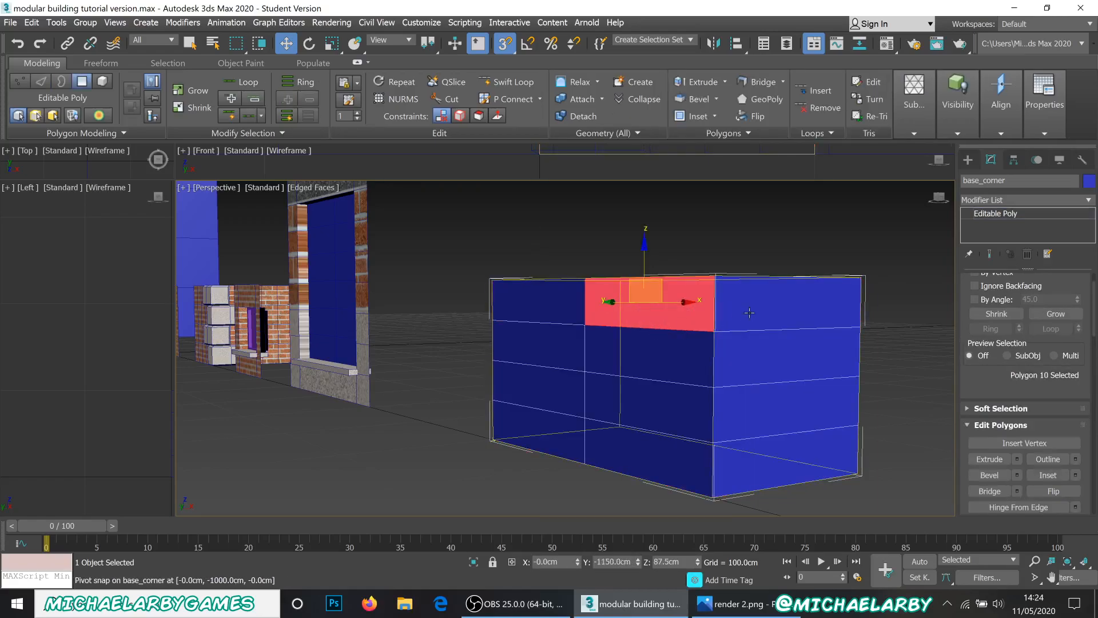
scroll(403, 353, "down", 4)
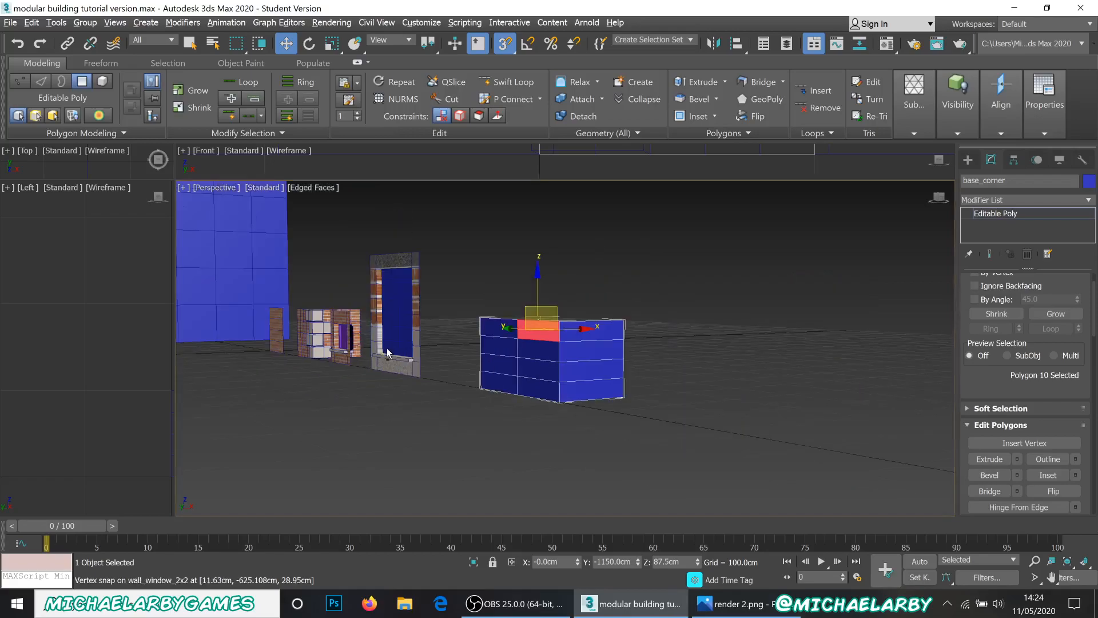
middle_click_drag(403, 349, 847, 364)
scroll(422, 337, "up", 6)
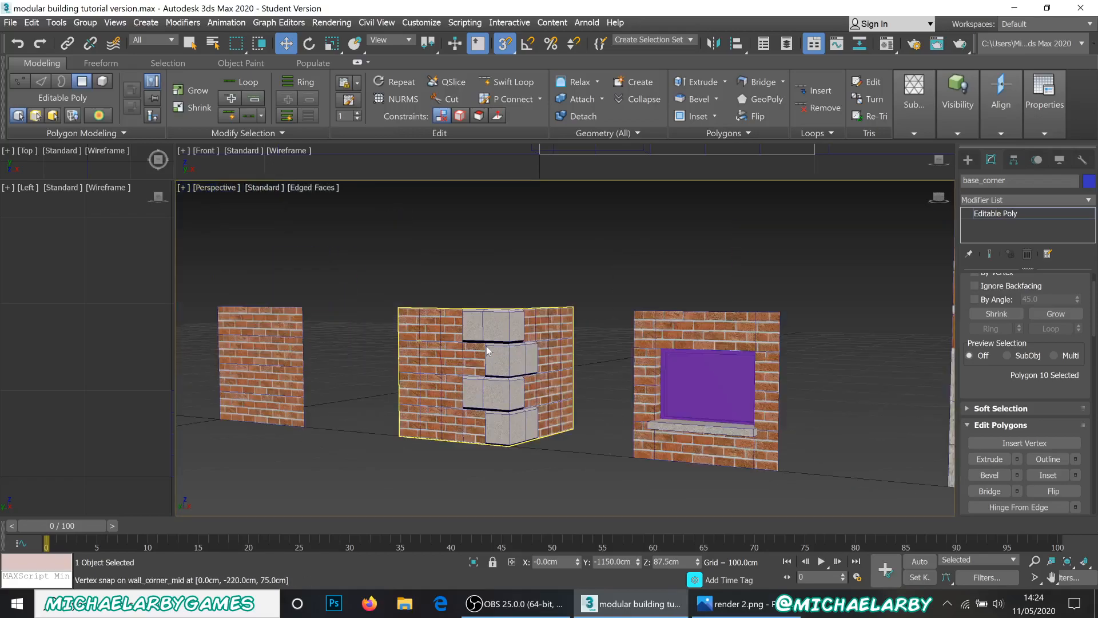
scroll(501, 358, "down", 8)
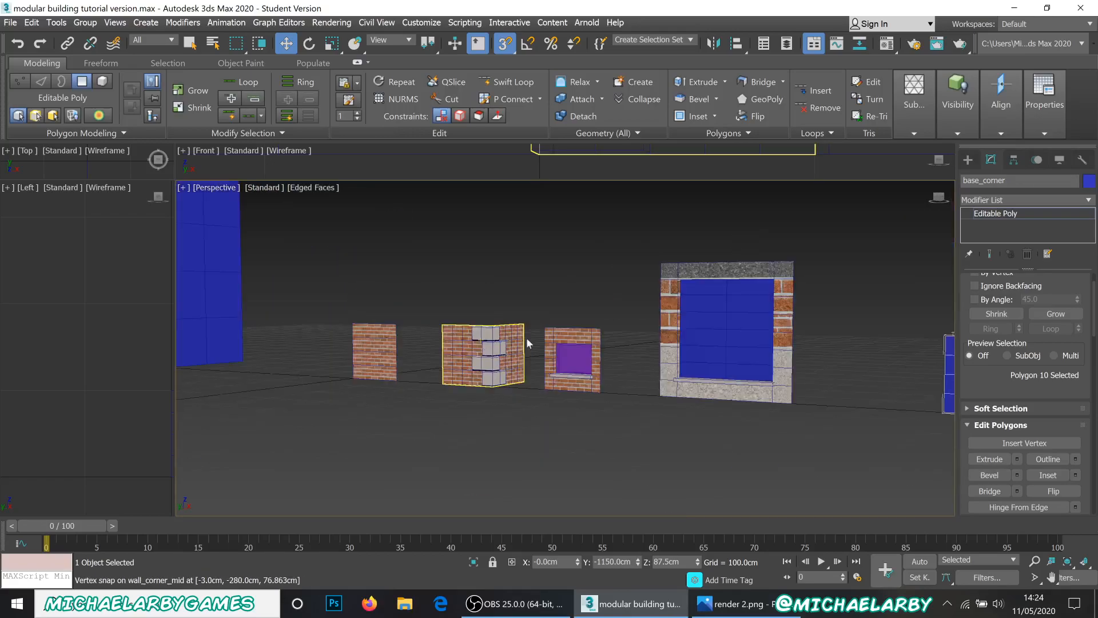
scroll(830, 340, "up", 8)
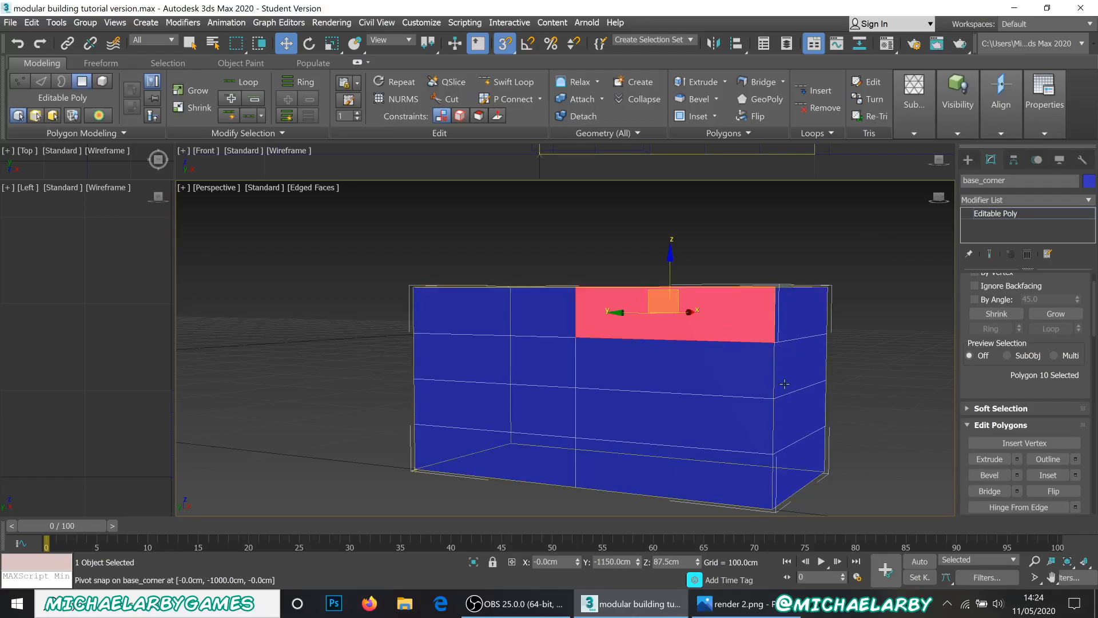
- Select the six polygons in the two lower rows on both outer sides of base_corner
left_click(587, 420)
left_click(790, 422, "ctrl")
left_click(794, 454, "ctrl")
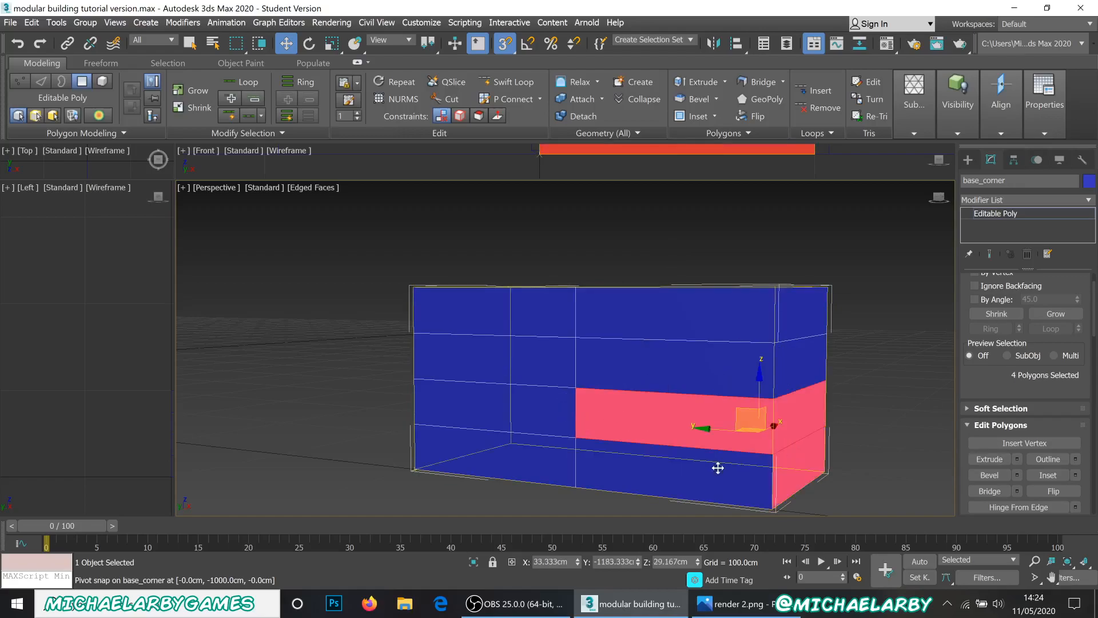
left_click(702, 470, "ctrl")
left_click(545, 458, "ctrl")
left_click(548, 405, "ctrl")
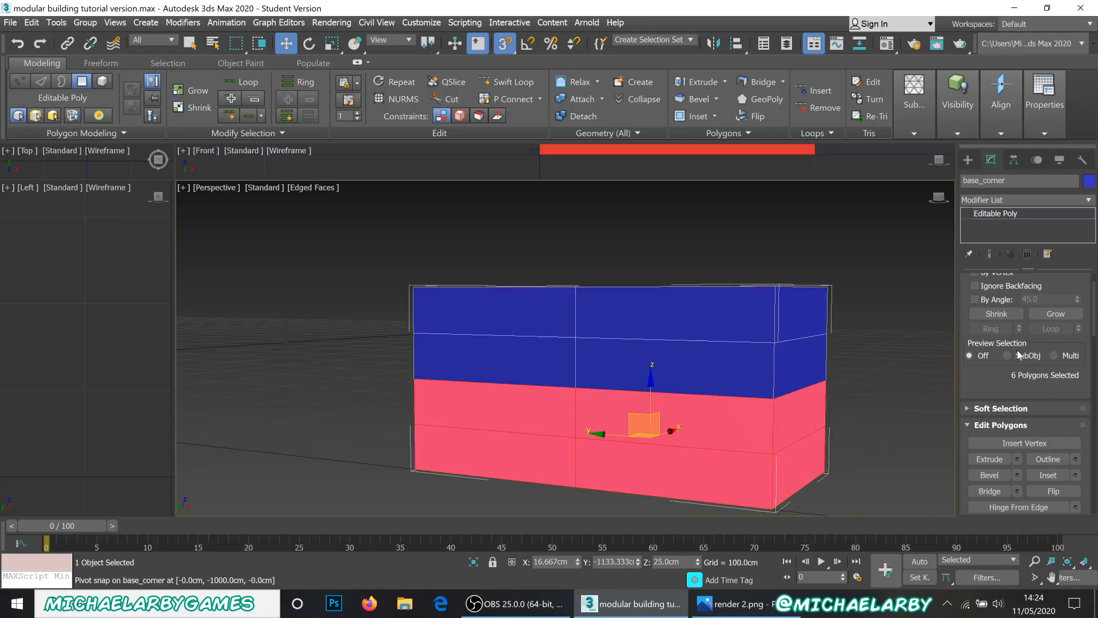
- Set up an extrusion of the selected lower rows by 10 cm using the Local Normal type
scroll(1021, 372, "down", 1)
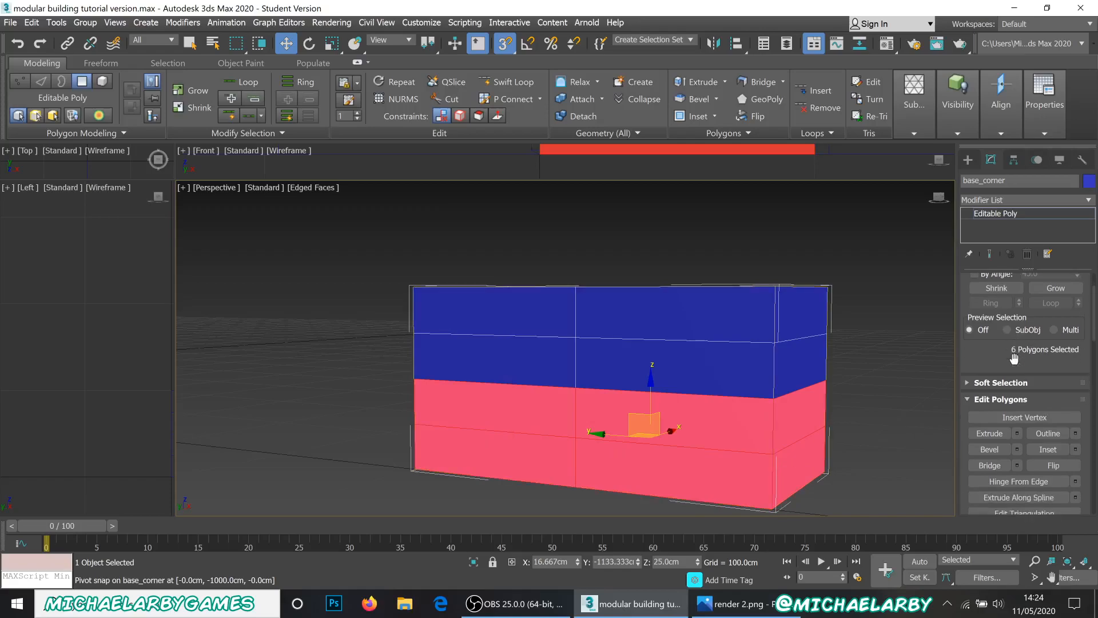
left_click(1018, 433)
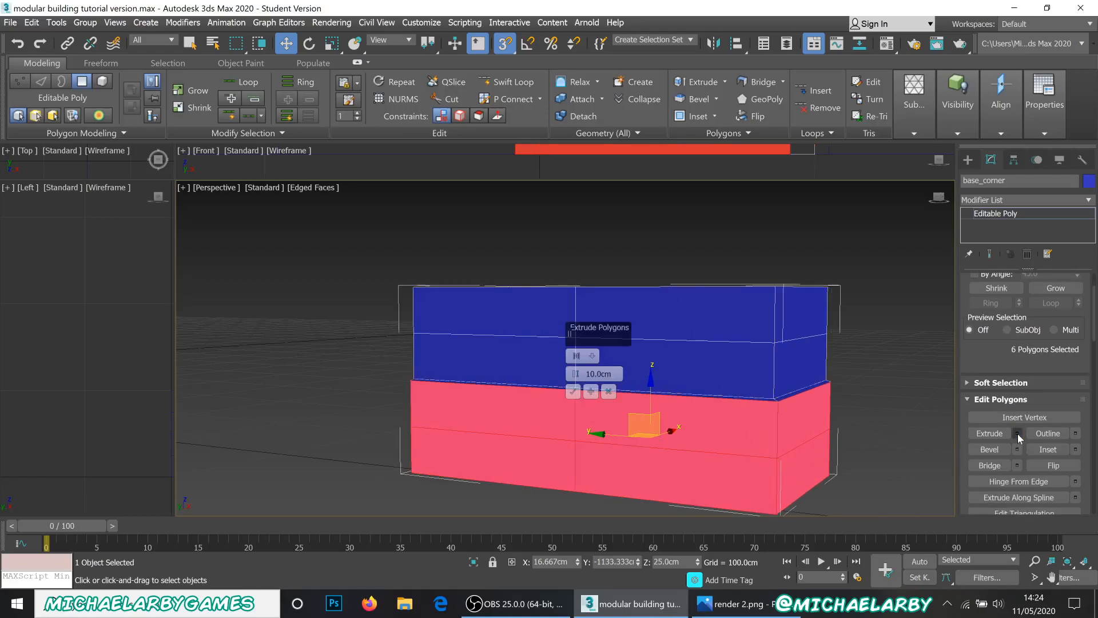
middle_click_drag(669, 404, 606, 367, "alt")
scroll(643, 446, "up", 3)
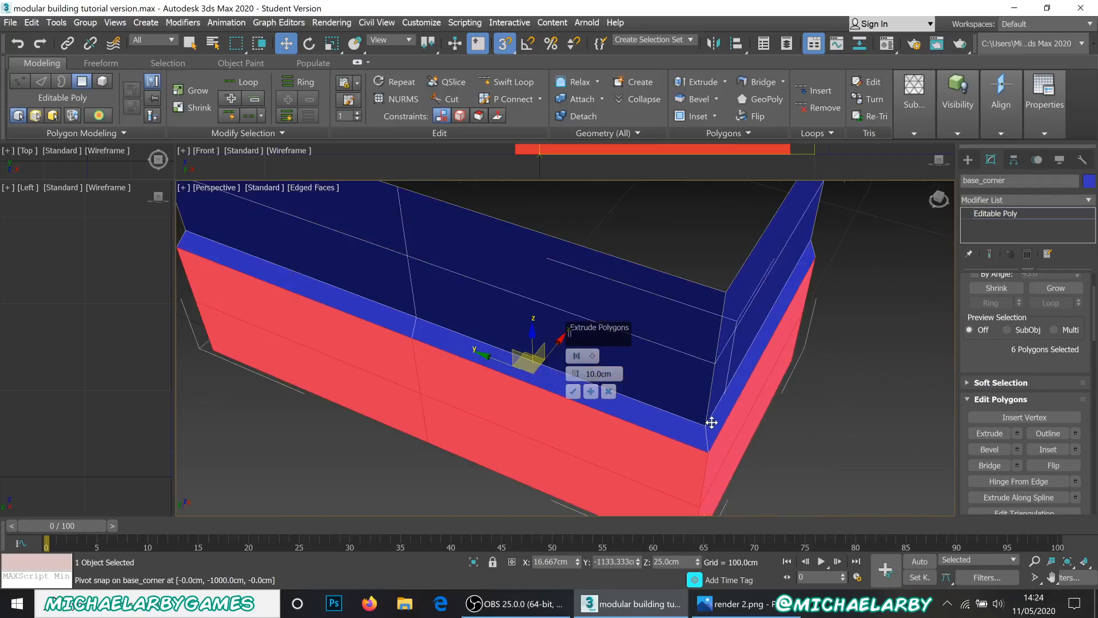
left_click(594, 356)
left_click(616, 380)
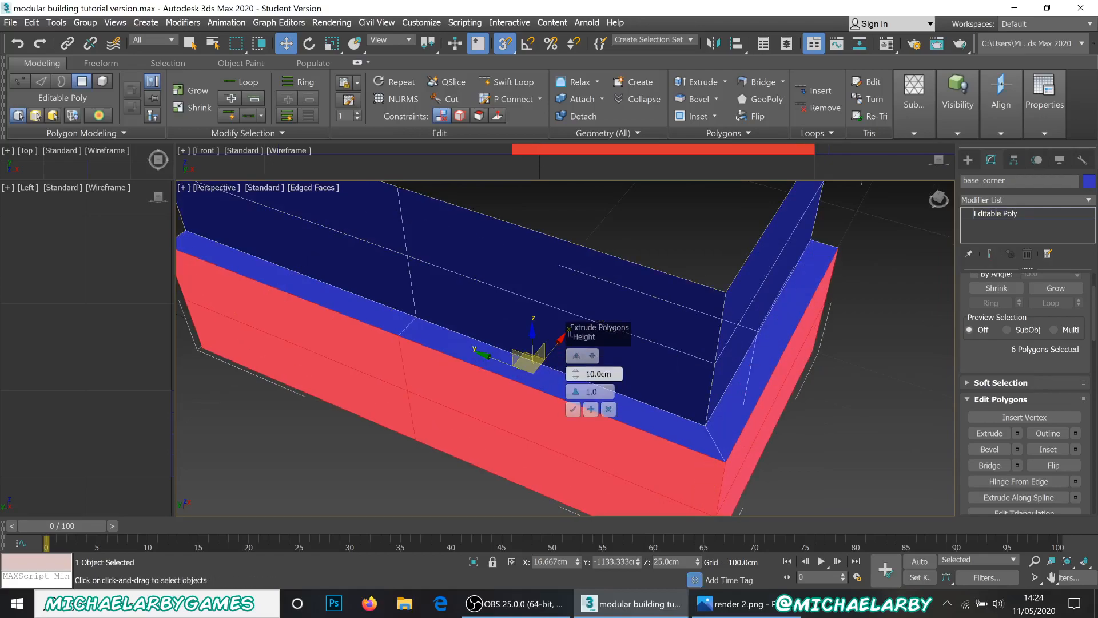
- Reselect the six polygons of the two lower rows and apply the 10 cm Local Normal extrusion
left_click(802, 470)
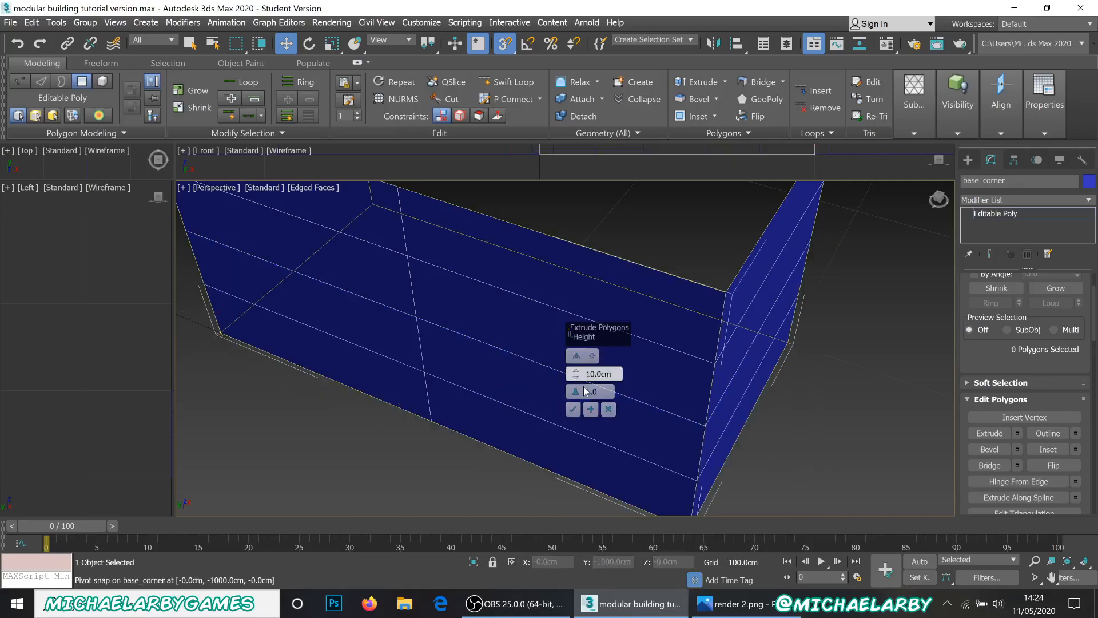
left_click(702, 436)
left_click(711, 428, "ctrl")
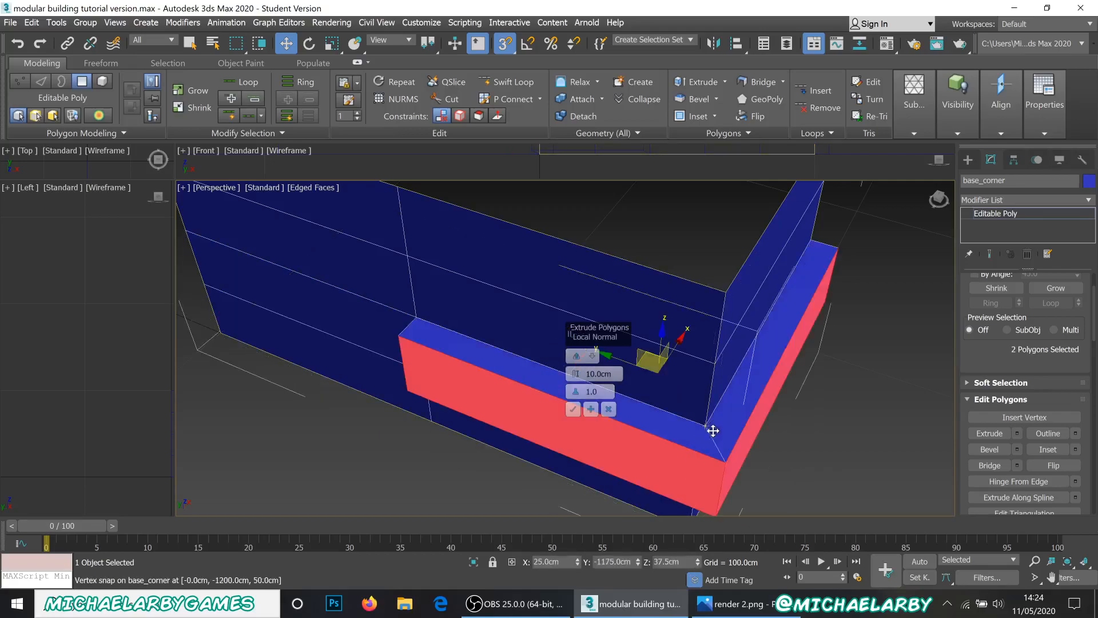
middle_click_drag(705, 434, 691, 398, "alt")
left_click(691, 398, "ctrl")
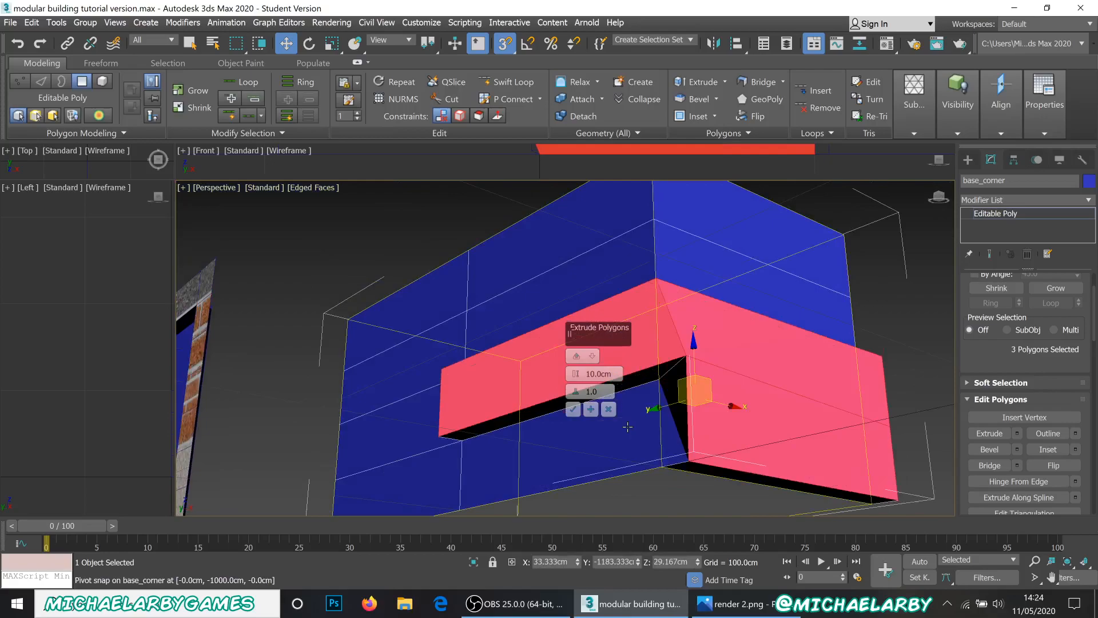
left_click(628, 426, "ctrl")
left_click(389, 474, "ctrl")
left_click(400, 442, "ctrl")
middle_click_drag(465, 375, 497, 452, "alt")
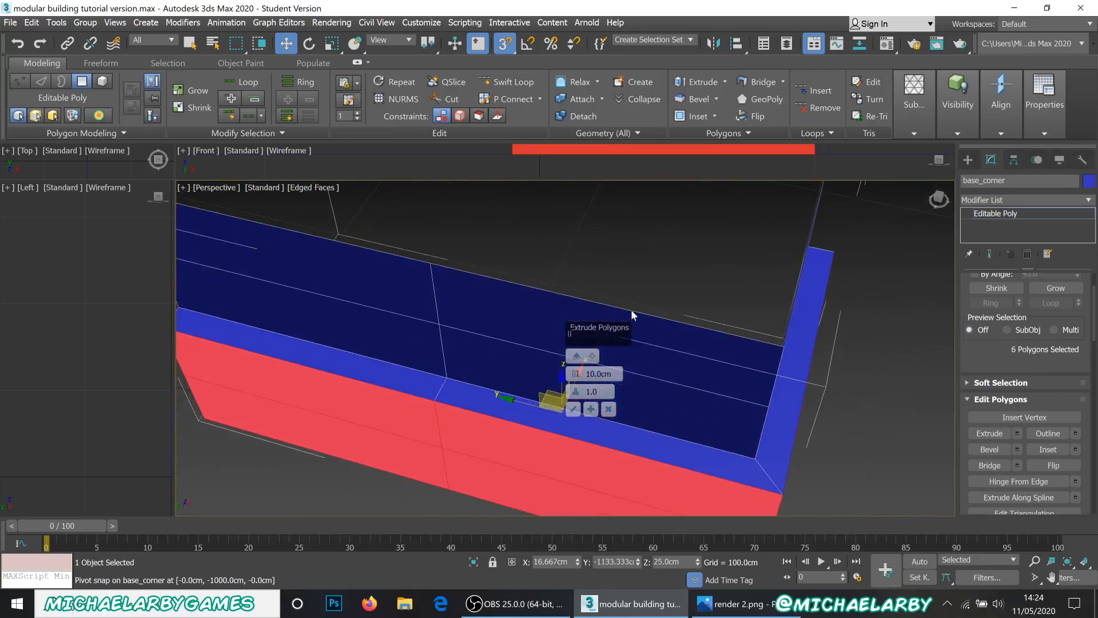
left_click(577, 357)
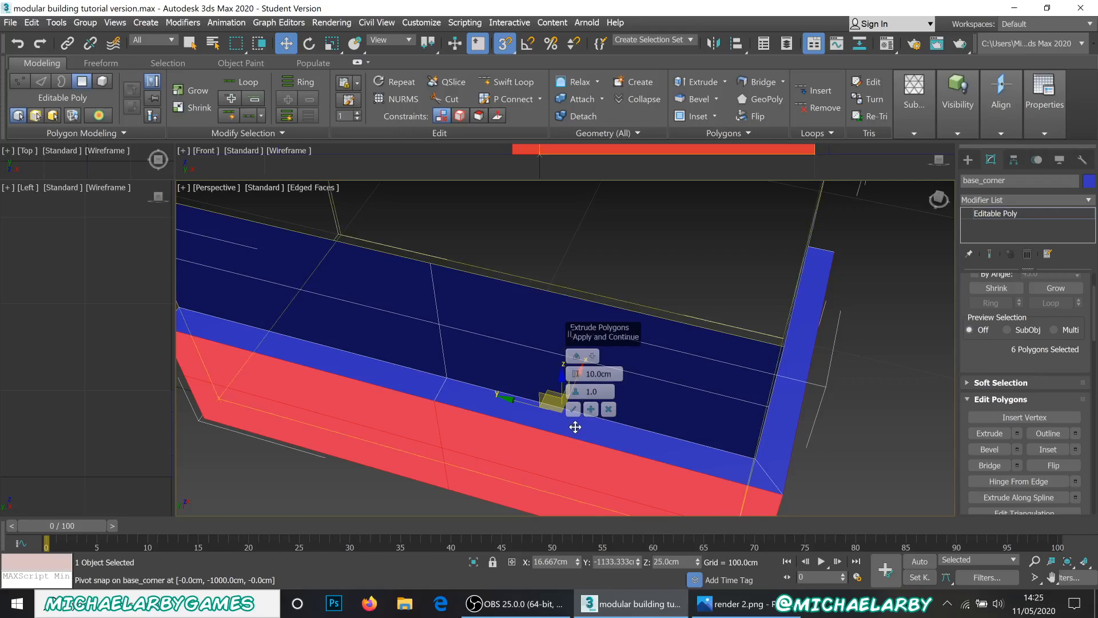
left_click(573, 410)
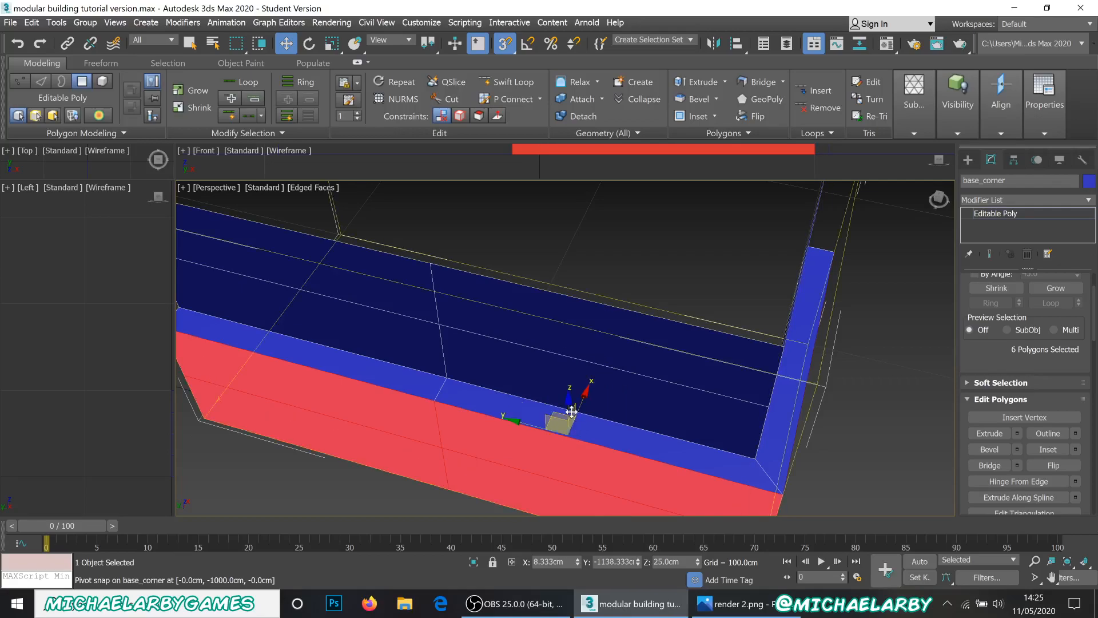
- Switch to edge editing and select the three outer top edges of the extruded ledge on both sides of the corner
middle_click_drag(572, 410, 621, 374, "alt")
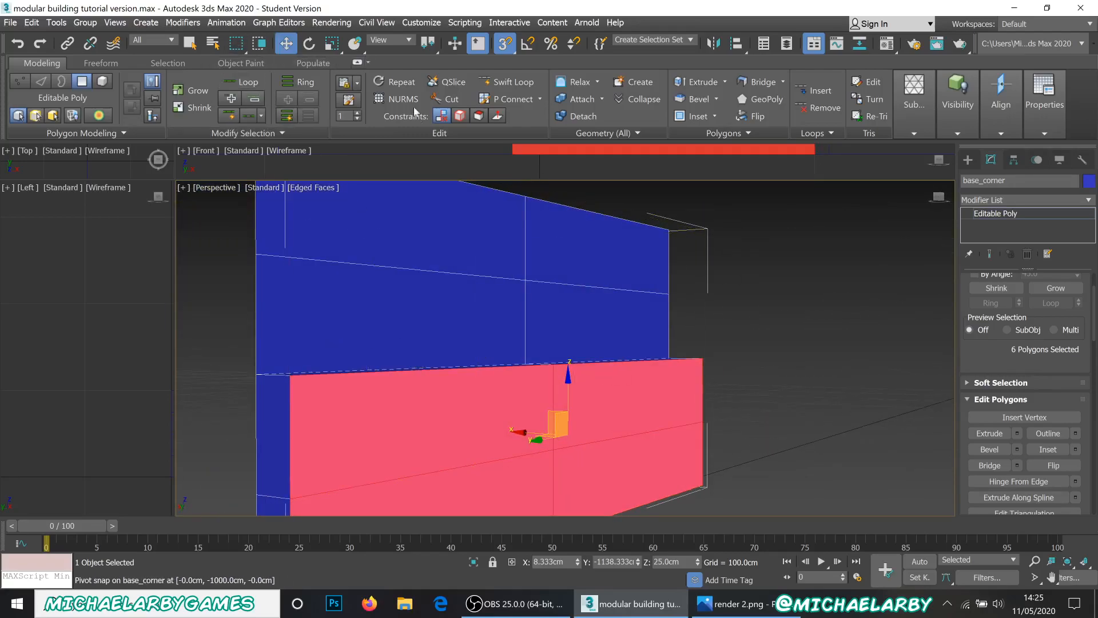
key("2")
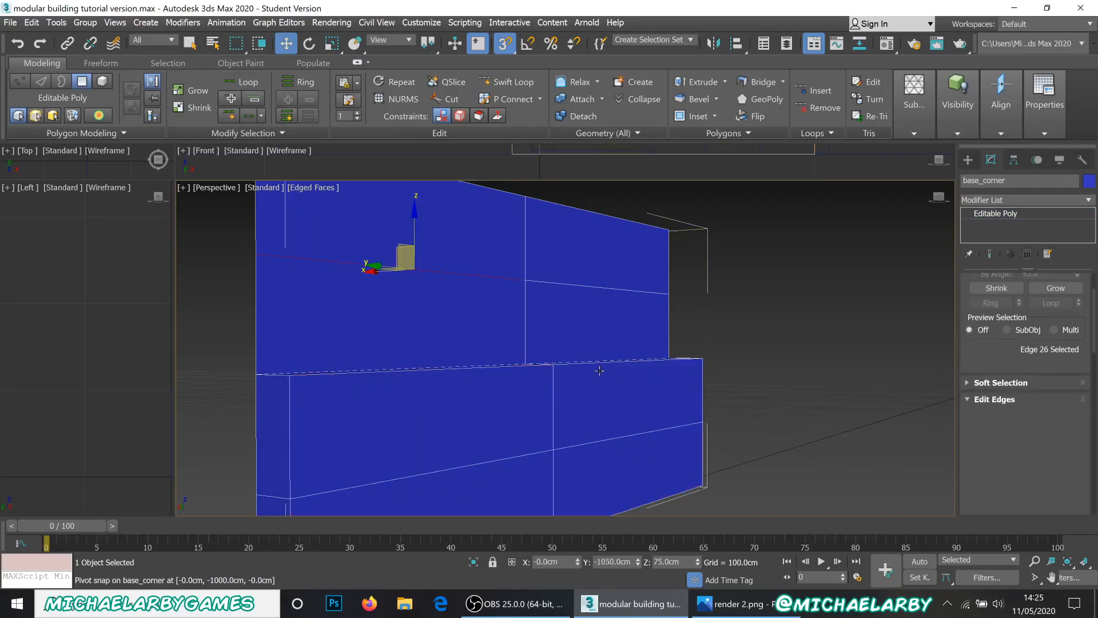
mouse_move(550, 372)
middle_mouse_down("alt")
mouse_move(544, 378)
mouse_move(544, 363)
middle_mouse_up("alt")
left_click(552, 346)
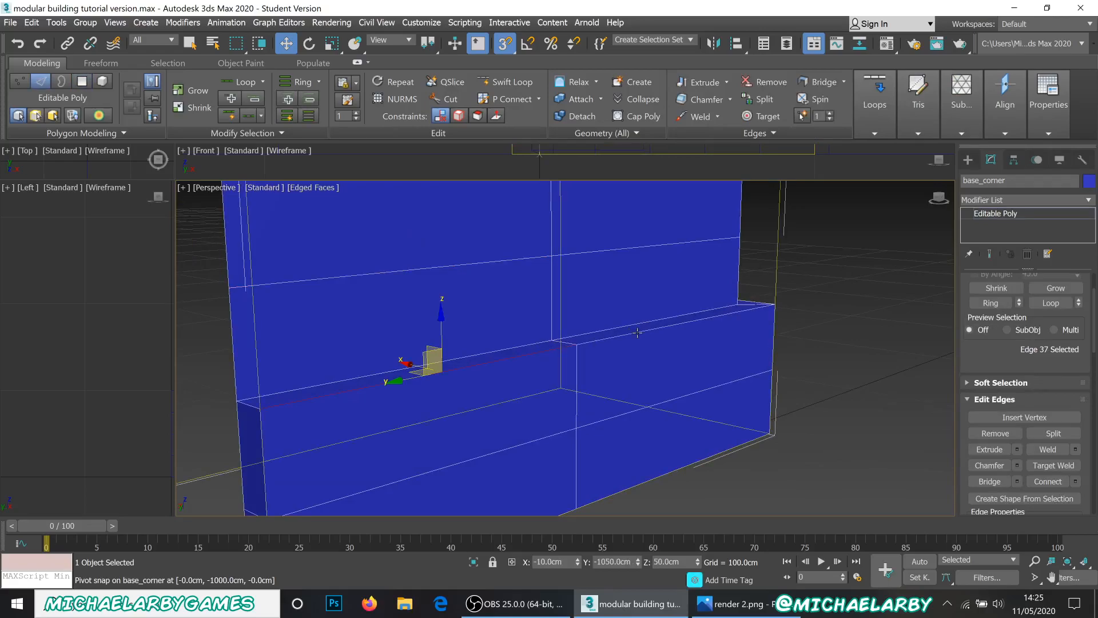
left_click(644, 330, "ctrl")
middle_click_drag(732, 356, 477, 336, "alt")
left_click(530, 365, "ctrl")
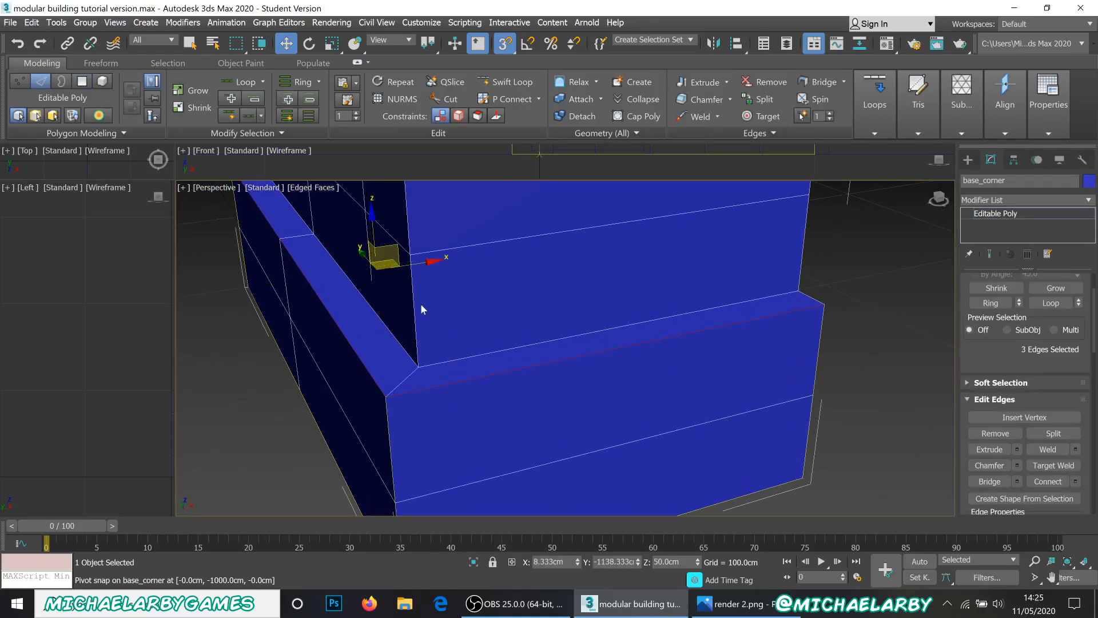
- Turn off snapping and lower the selected ledge edges along Z so the ledge top slopes outward
left_click_drag(376, 234, 397, 325)
left_click(506, 45)
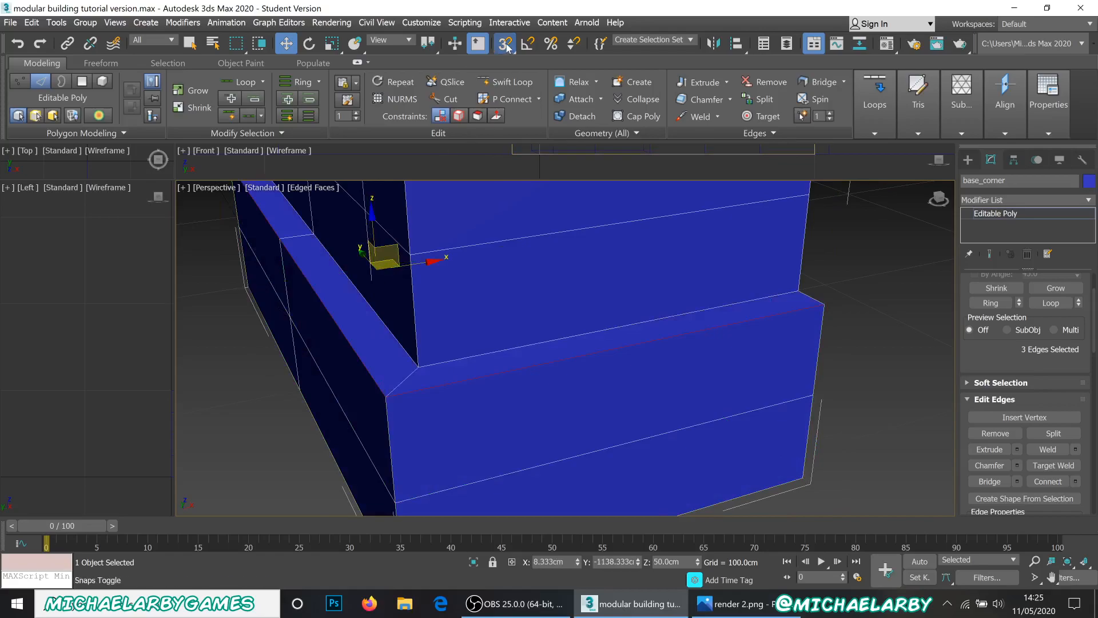
middle_click_drag(479, 232, 574, 268, "alt")
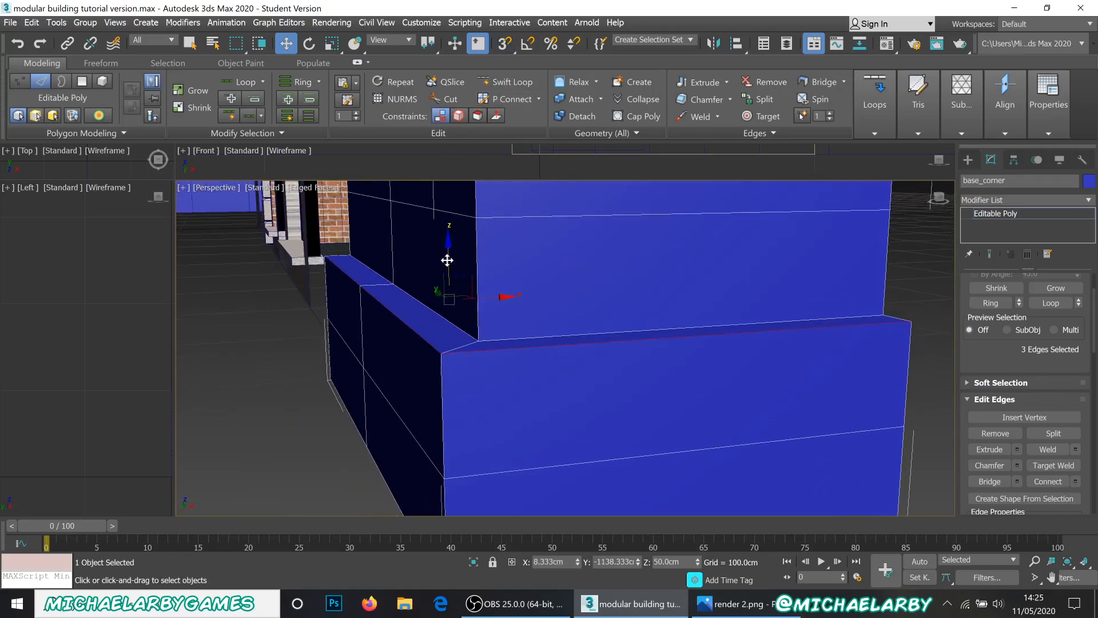
left_click_drag(448, 259, 444, 318)
middle_click_drag(420, 351, 523, 378, "alt")
- Remove the horizontal edge loop running around the extruded plinth below the slope
left_click(614, 383)
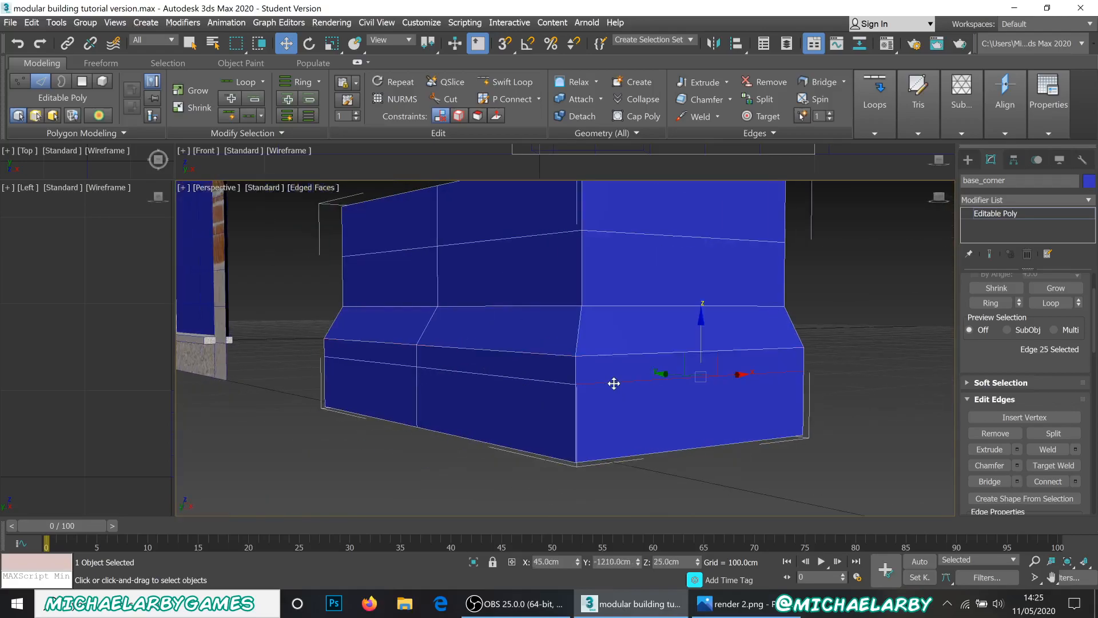
left_click(521, 378)
double_click(525, 379)
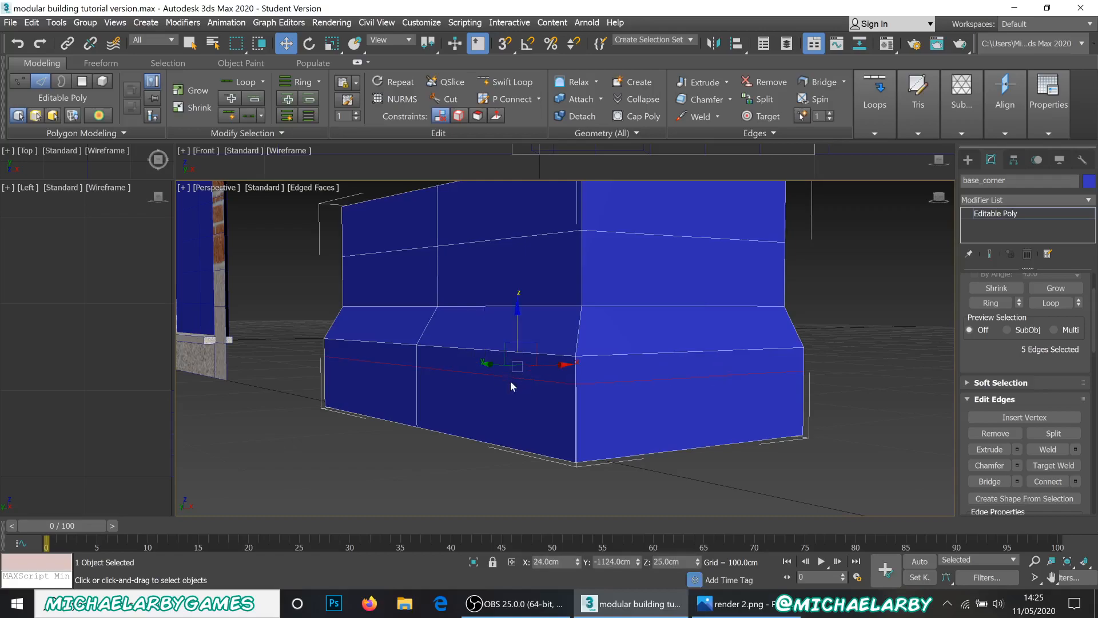
middle_click_drag(616, 407, 690, 384, "alt")
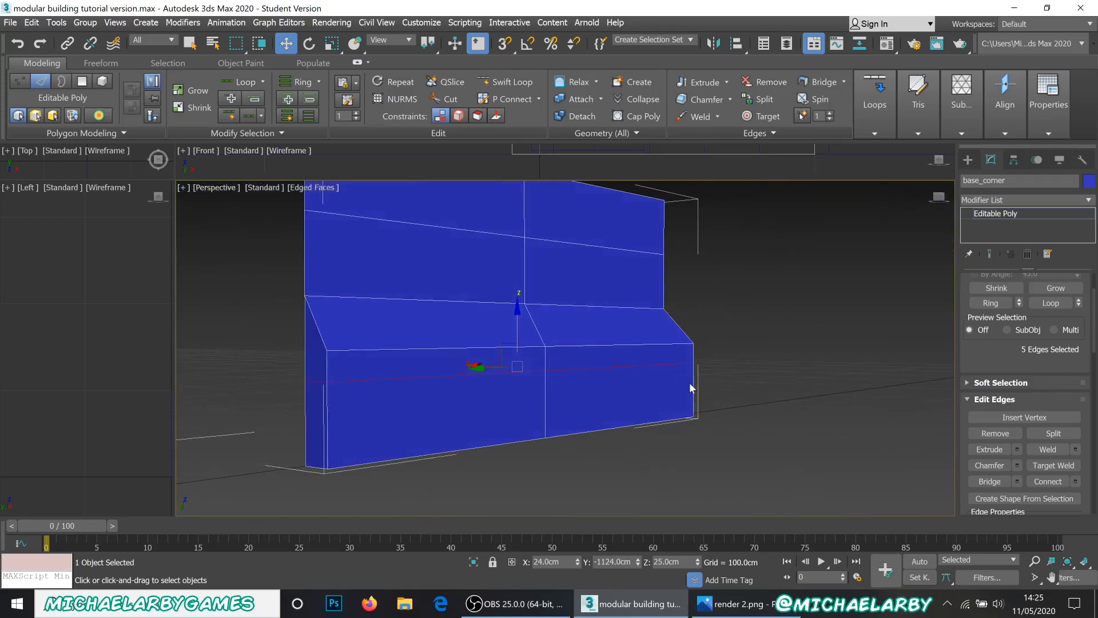
left_click(690, 388)
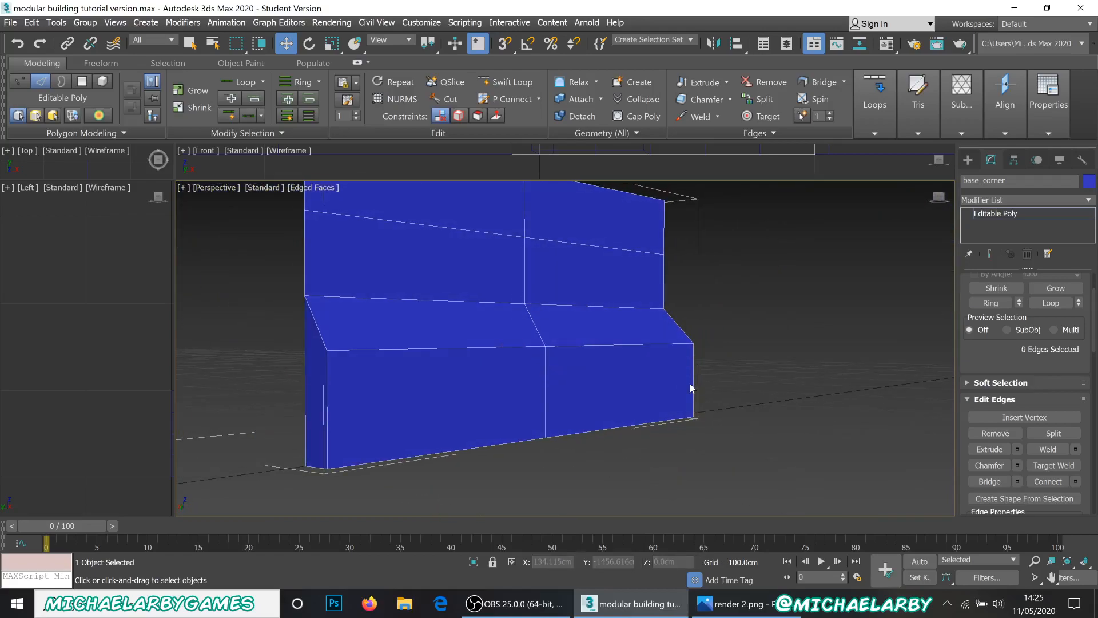
- Delete the narrow end-cap polygons at both open ends of the extruded plinth
middle_click_drag(456, 385, 515, 385, "alt")
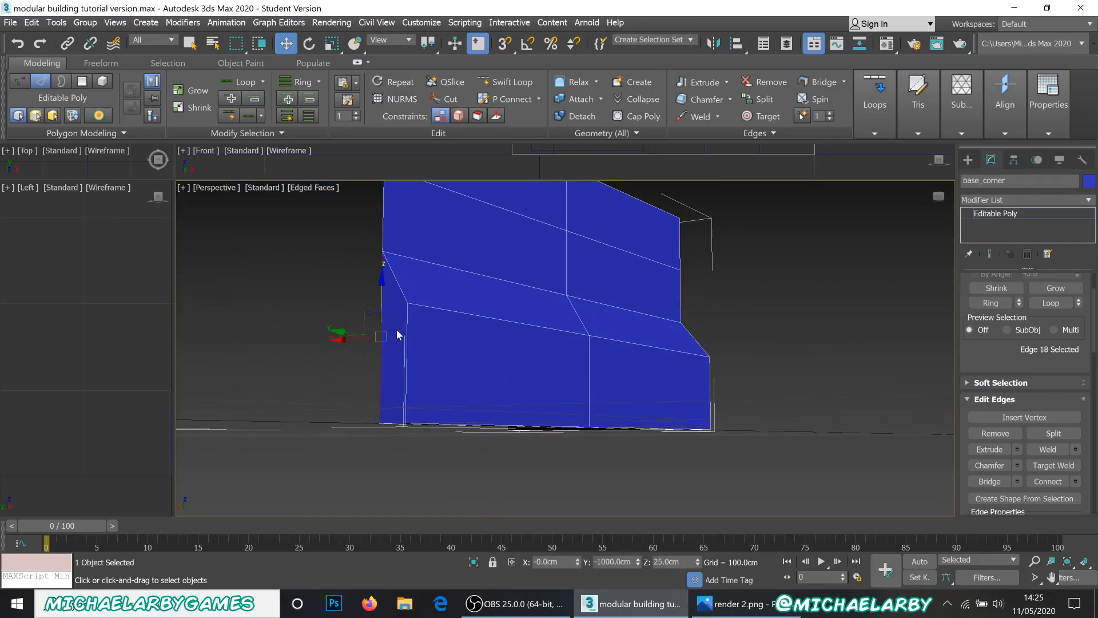
key("4")
left_click(408, 344)
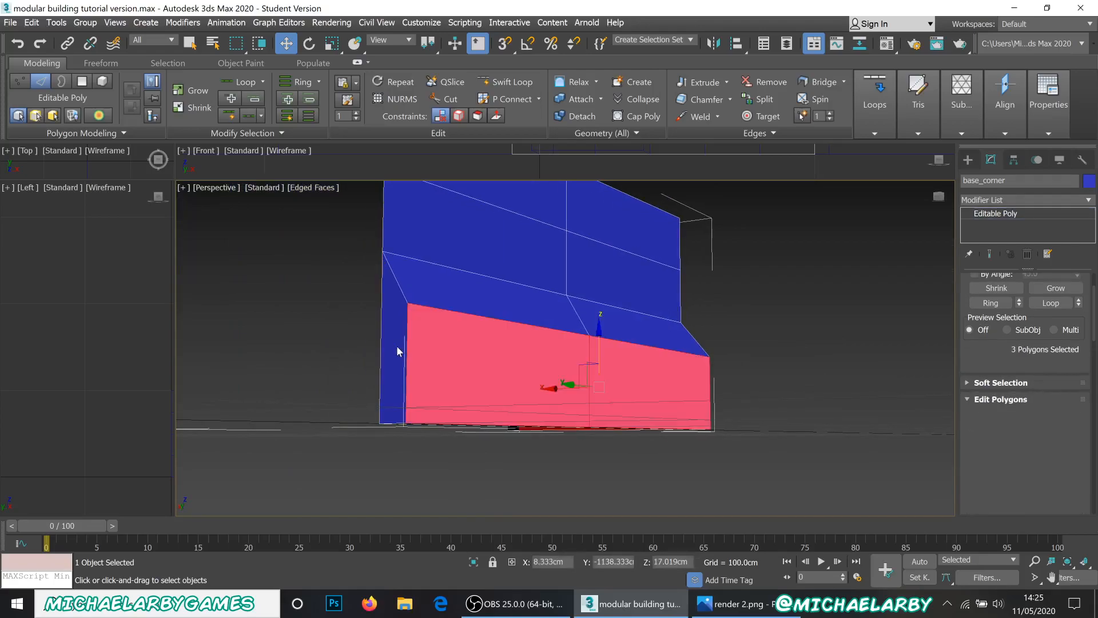
left_click(395, 341)
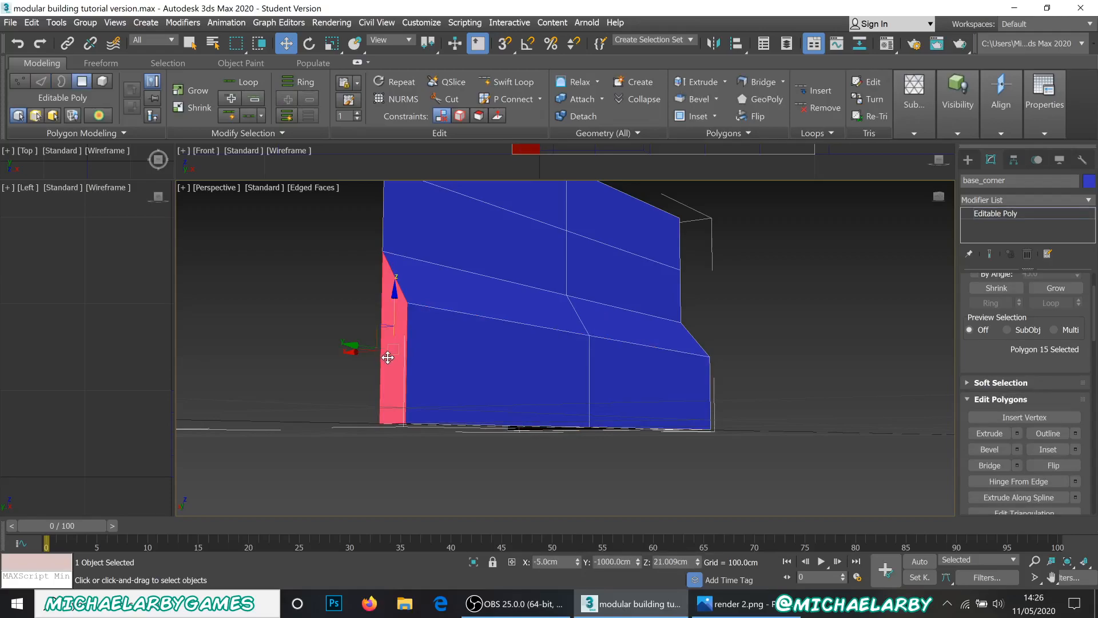
key("Delete")
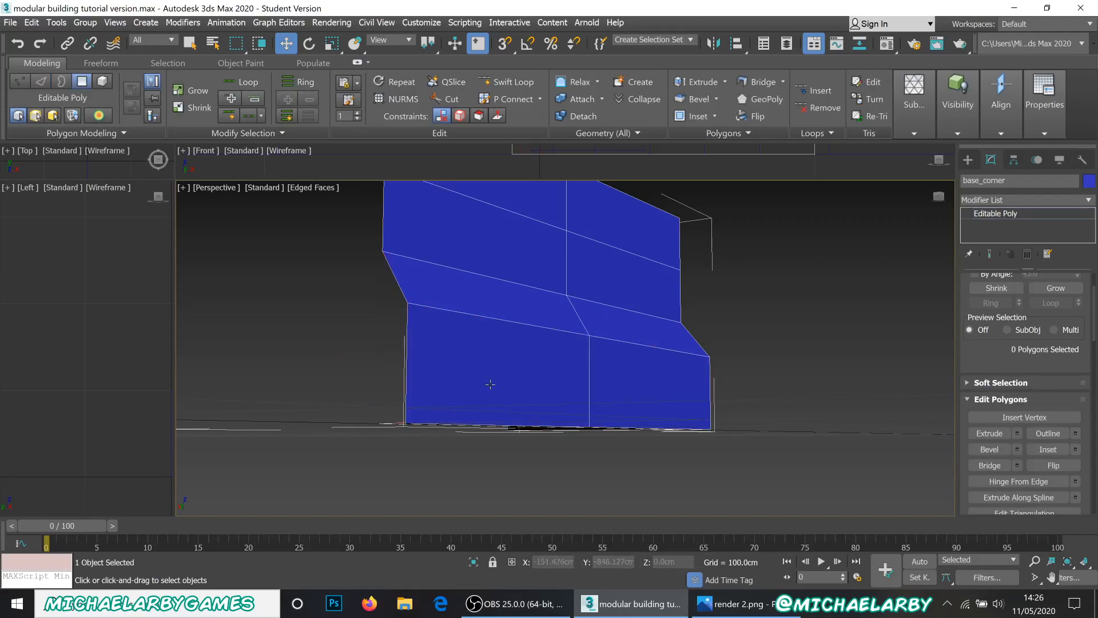
middle_click_drag(676, 356, 557, 357, "alt")
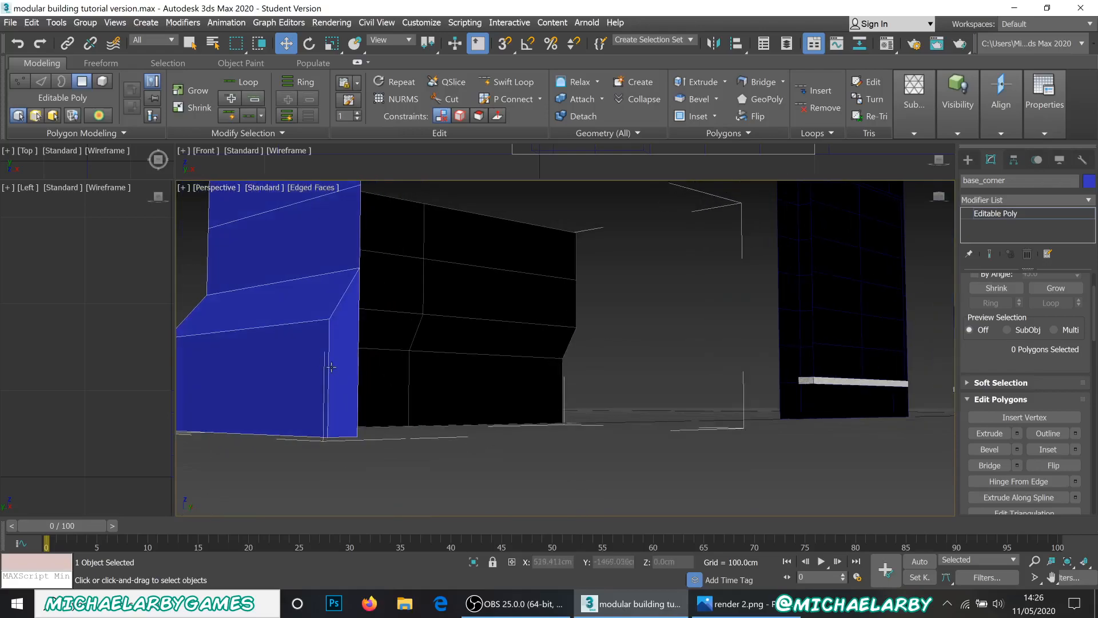
left_click(340, 370)
key("Delete")
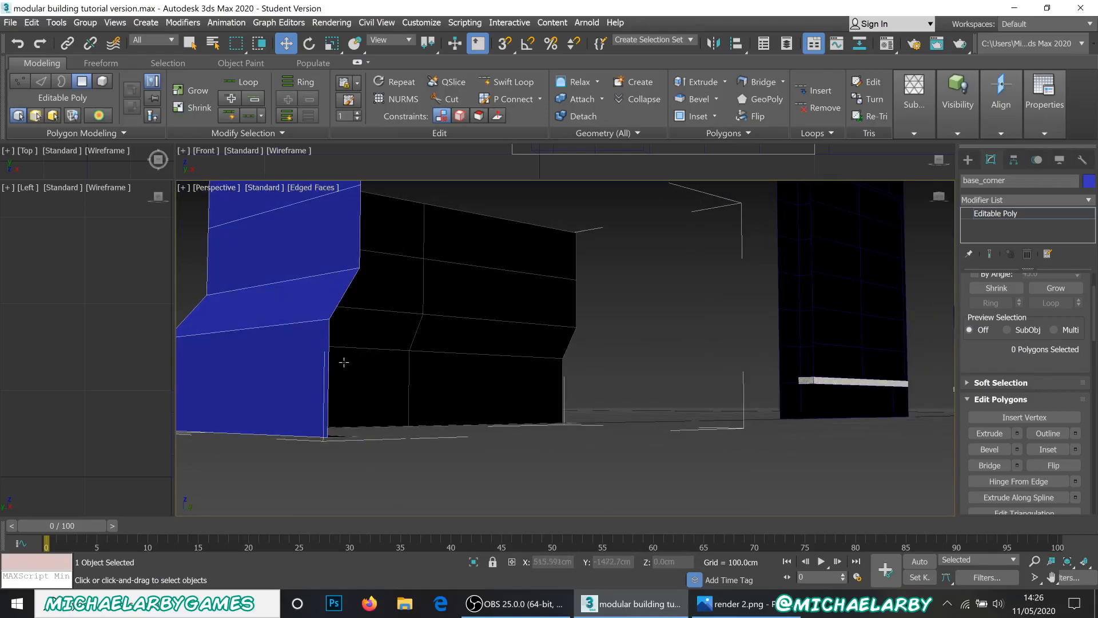
- Inspect the underside of the plinth and check the coordinates of the inner bottom and top vertices at the open end
middle_click_drag(328, 347, 523, 314, "alt")
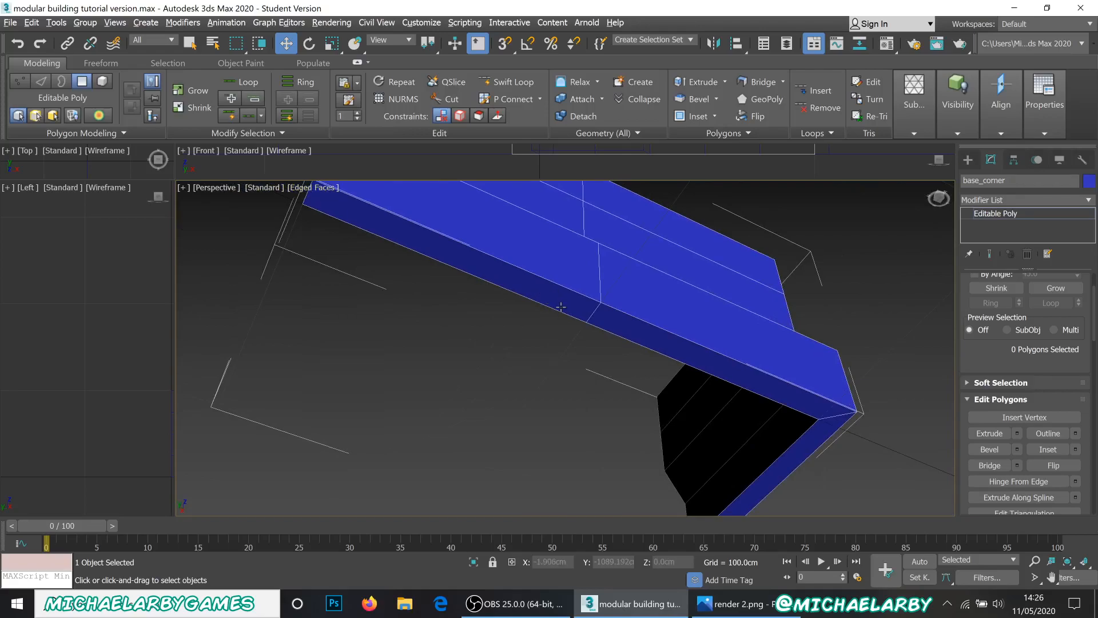
scroll(561, 307, "down", 3)
middle_click_drag(510, 279, 522, 298, "alt")
scroll(481, 298, "up", 3)
scroll(503, 302, "up", 2)
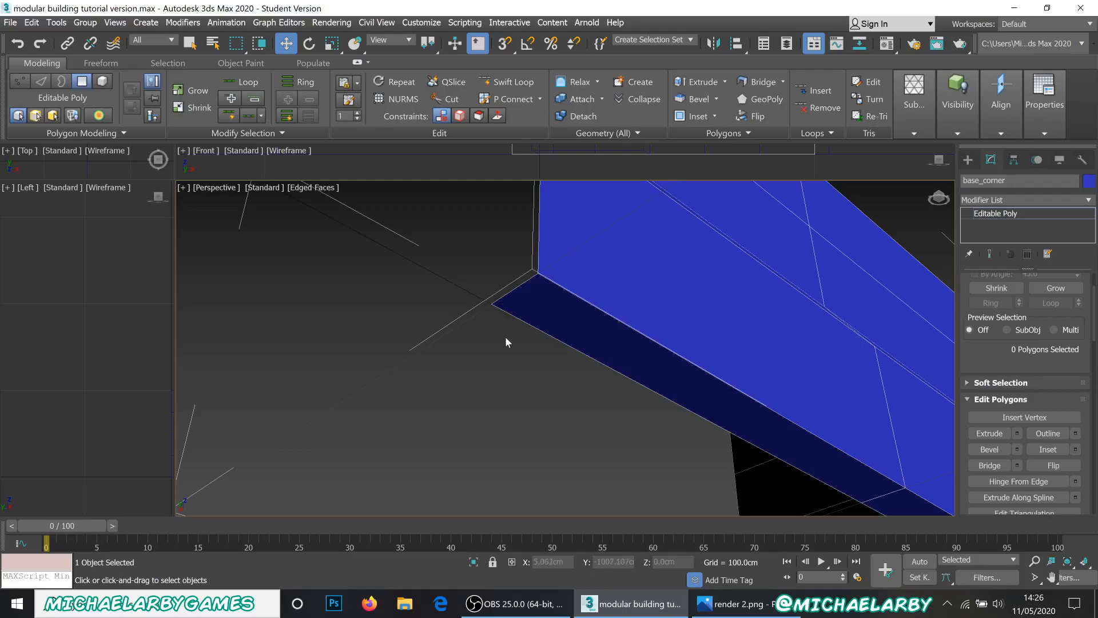
key("1")
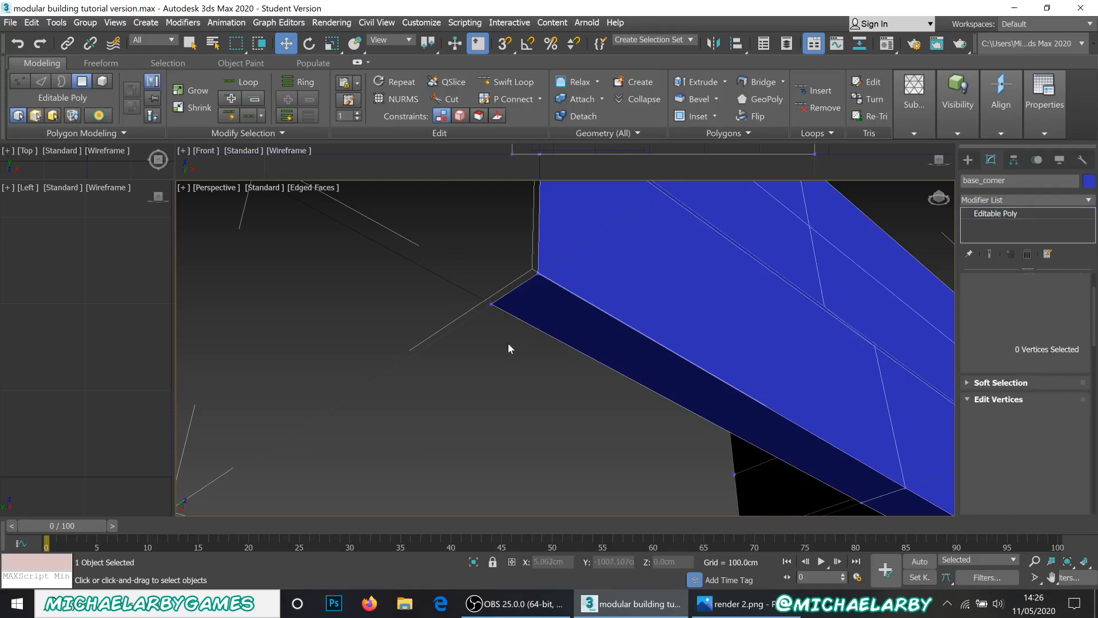
left_click(491, 306)
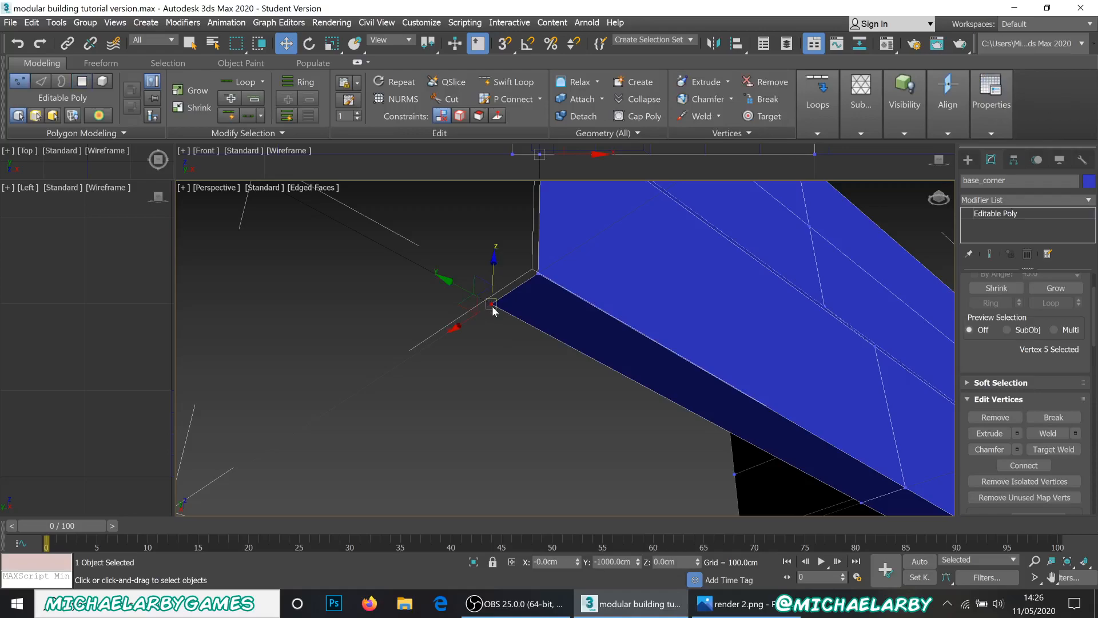
middle_click_drag(492, 311, 473, 447, "alt")
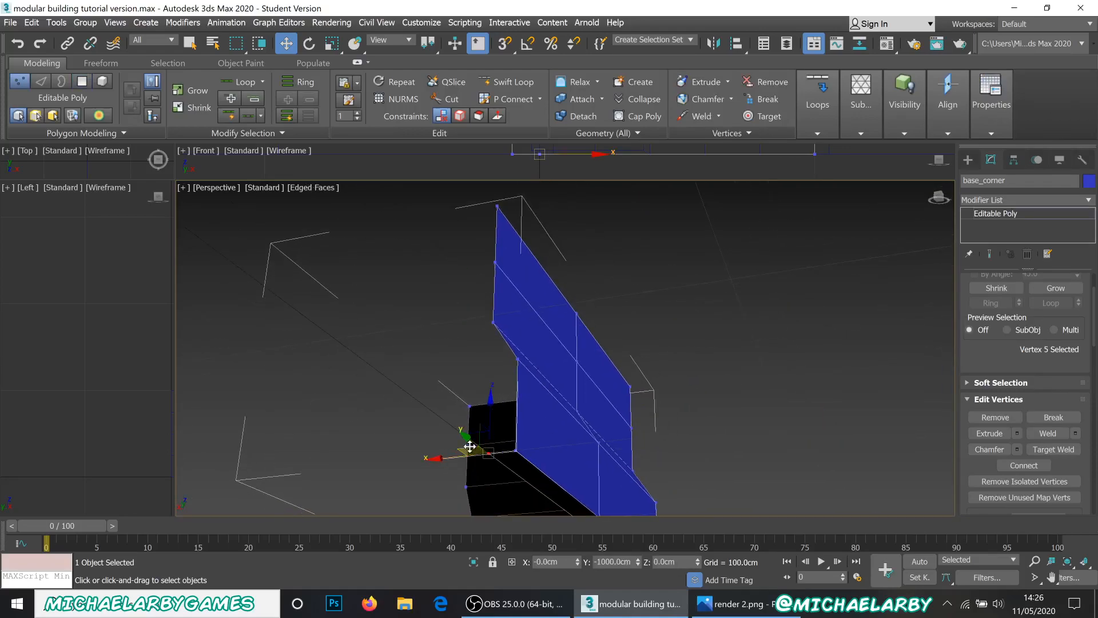
left_click(498, 207)
scroll(500, 229, "down", 2)
middle_click_drag(507, 290, 472, 381, "alt")
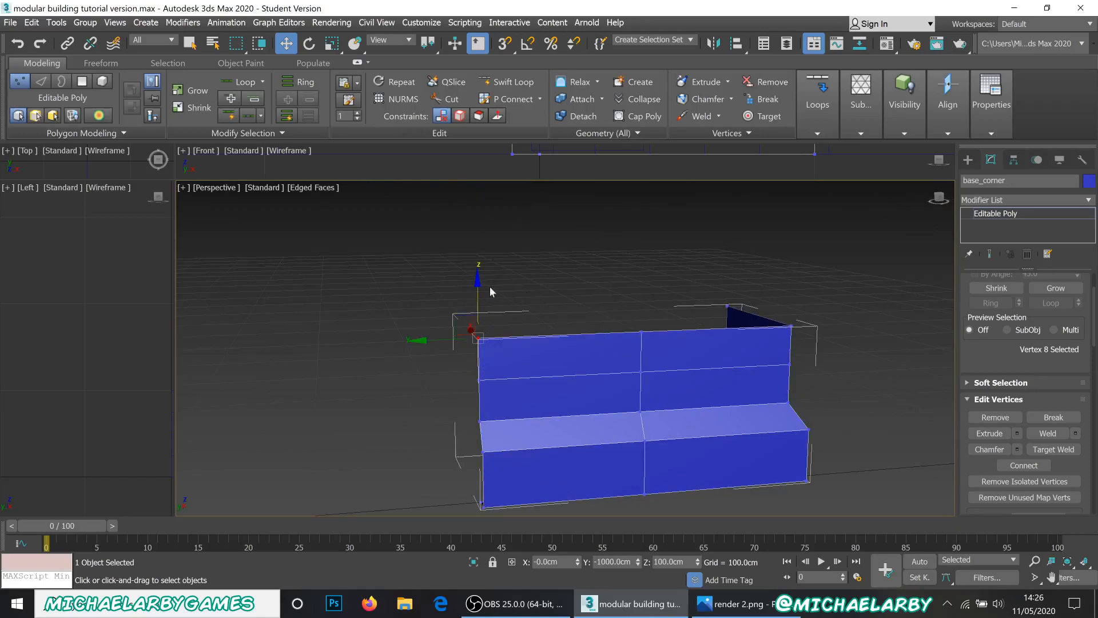
- Examine the open end of the plinth from outside and recheck the position of its inner bottom vertex
middle_click_drag(503, 430, 557, 343, "alt")
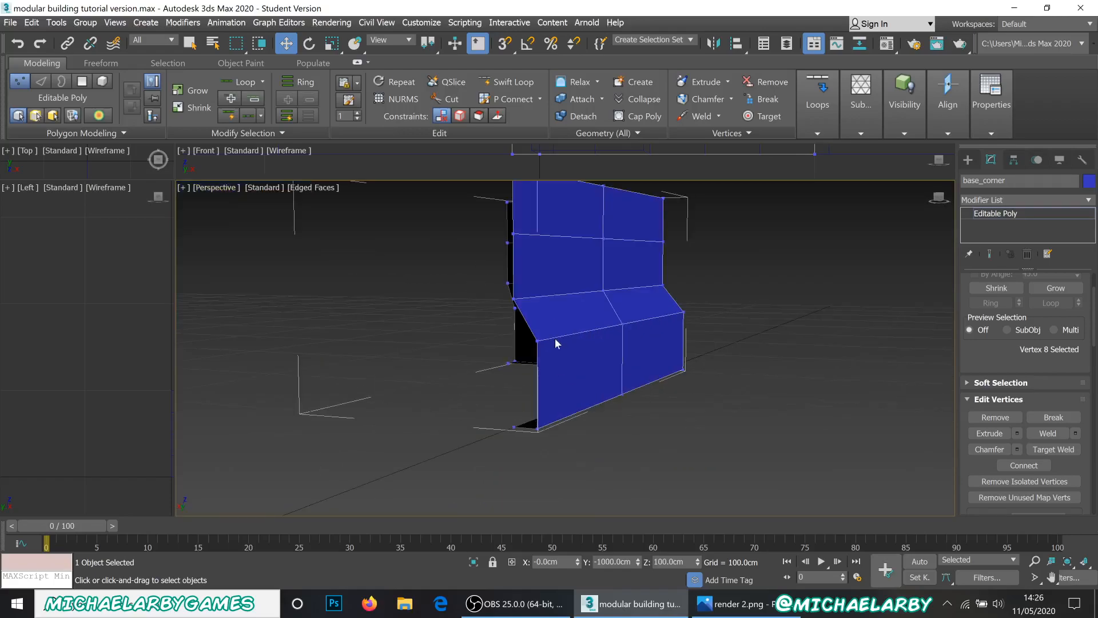
scroll(561, 375, "up", 2)
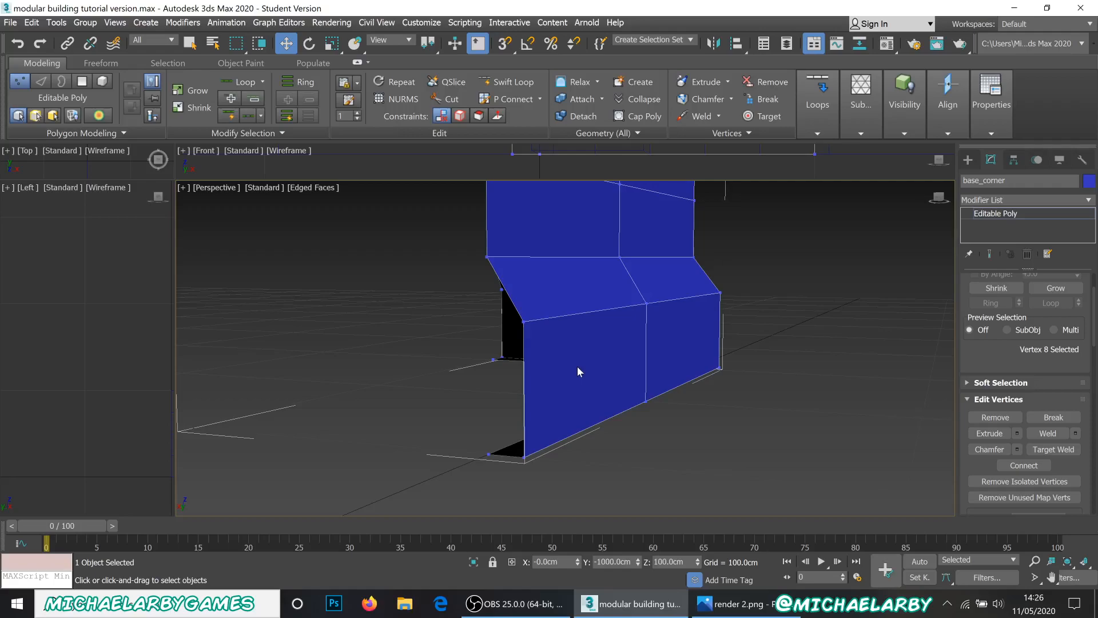
scroll(577, 366, "down", 2)
scroll(520, 424, "up", 3)
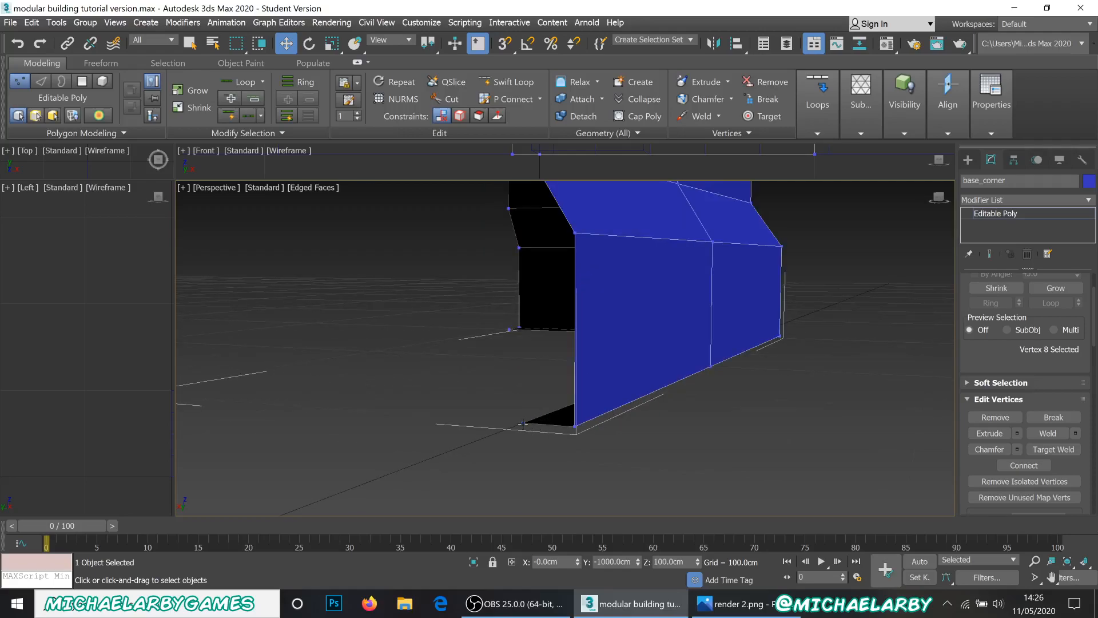
left_click(523, 424)
scroll(522, 424, "down", 2)
middle_click_drag(528, 402, 396, 388, "alt")
scroll(465, 367, "up", 2)
scroll(519, 333, "up", 1)
scroll(518, 332, "down", 1)
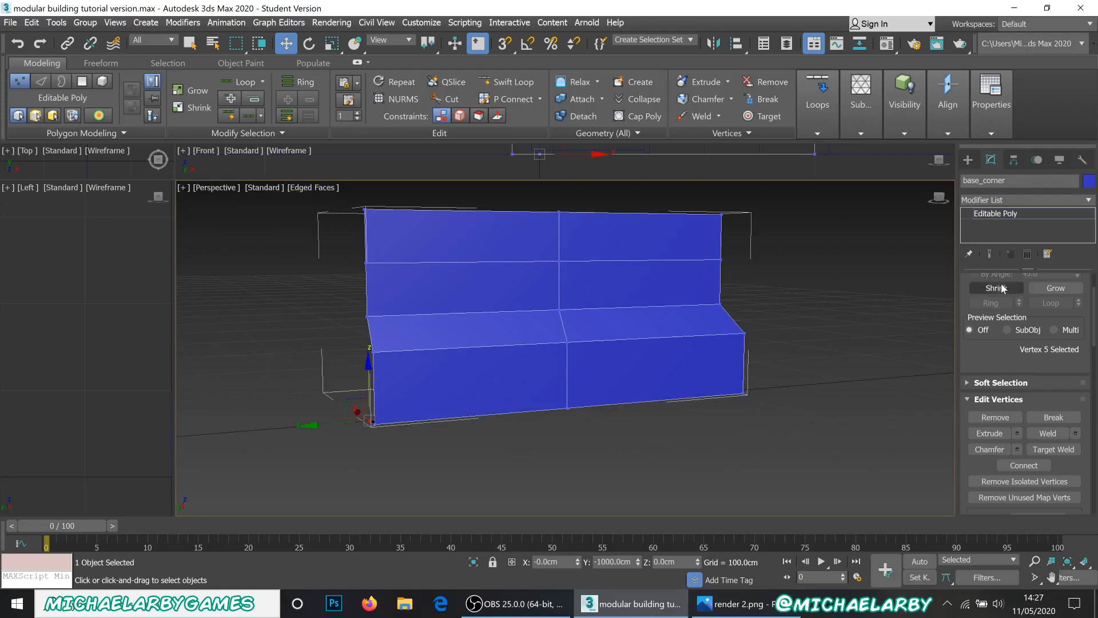
- Detach all polygons of one side's outer half, including the underside strip, as a separate object named base_mid
middle_click_drag(580, 367, 579, 400, "alt")
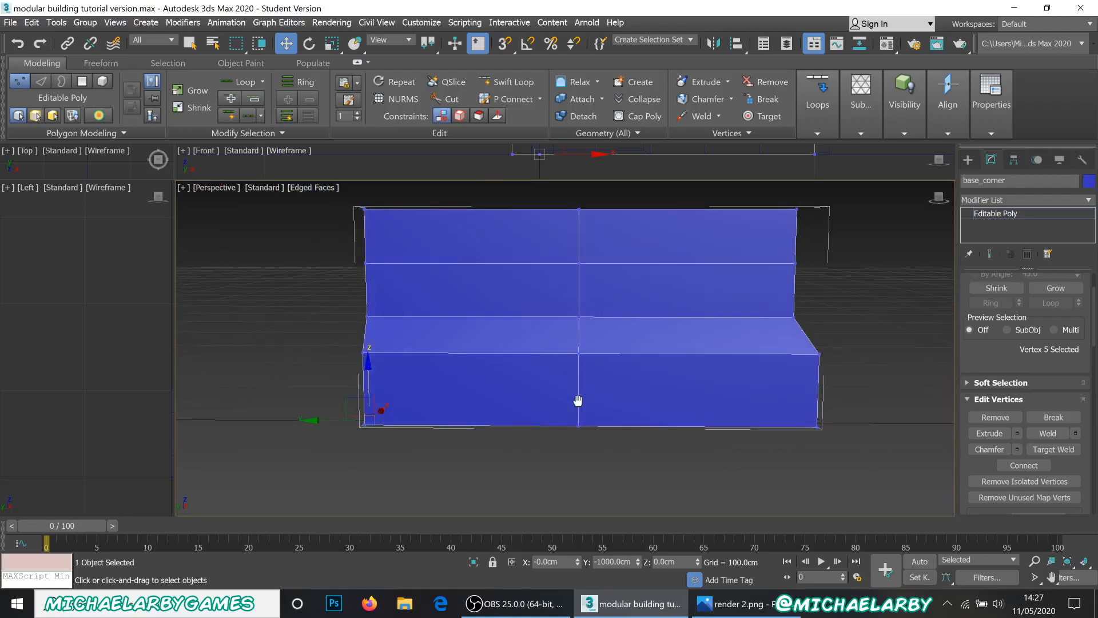
right_click(504, 371)
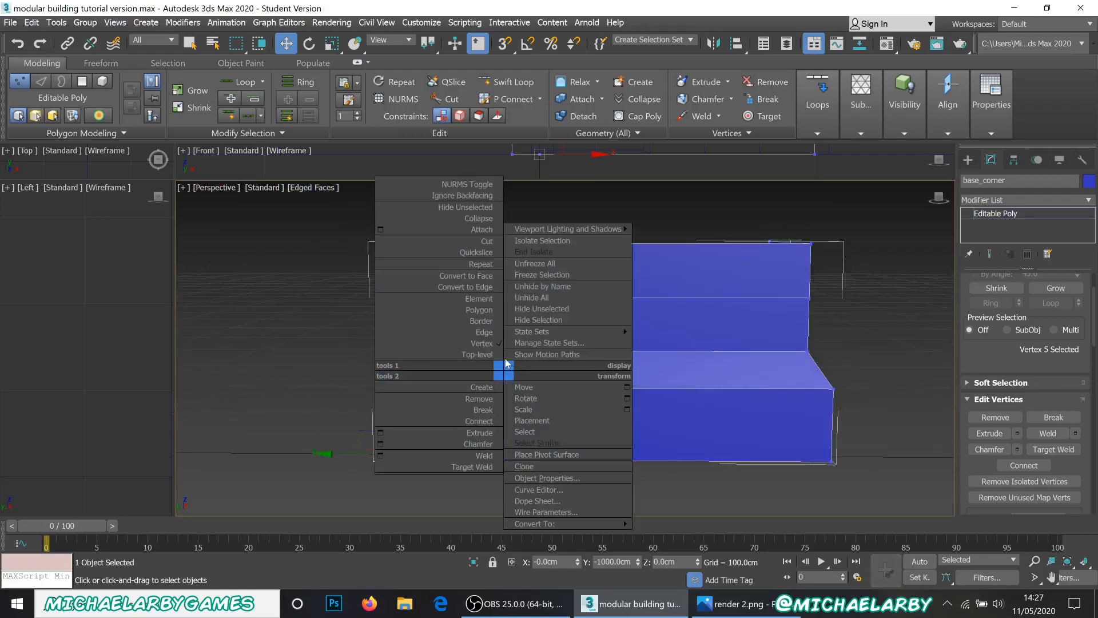
left_click(480, 311)
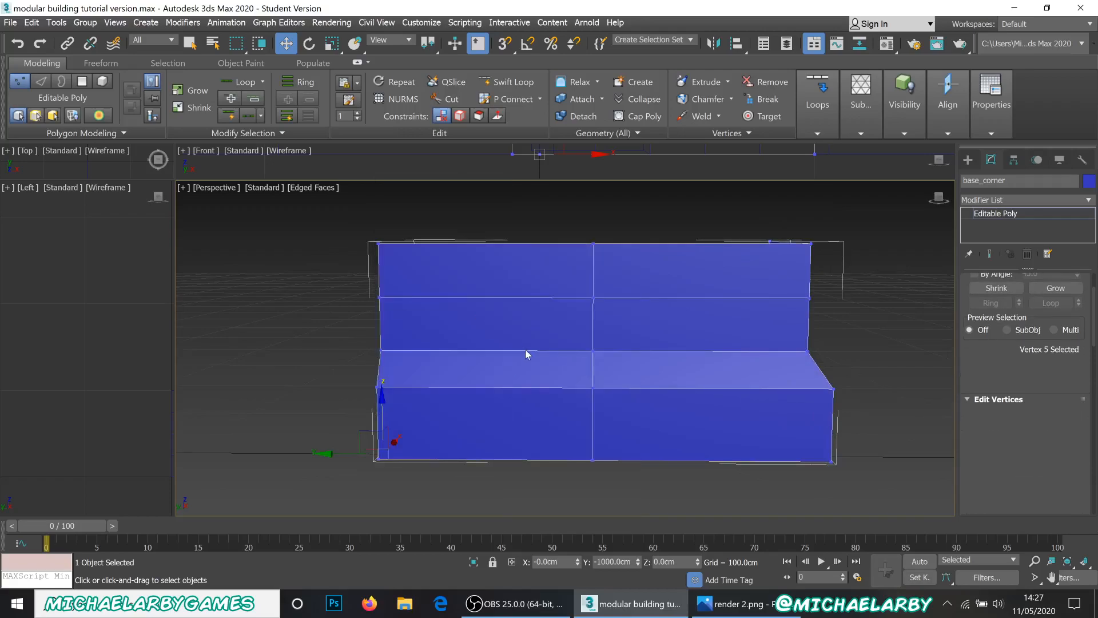
left_click_drag(533, 501, 532, 512)
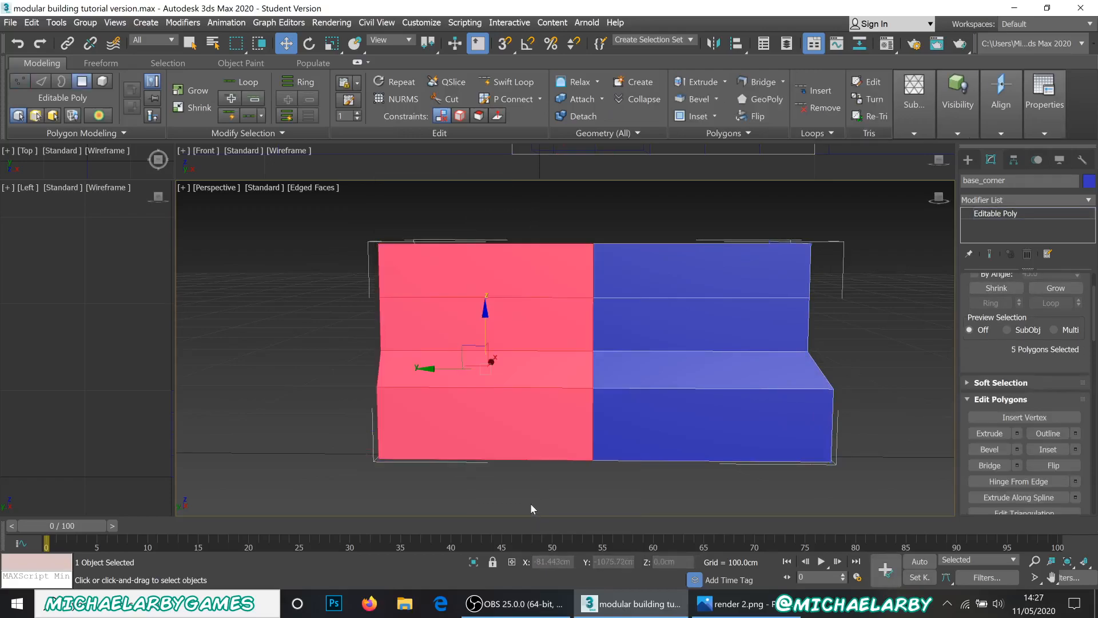
middle_click_drag(517, 489, 538, 448, "alt")
scroll(972, 429, "down", 5)
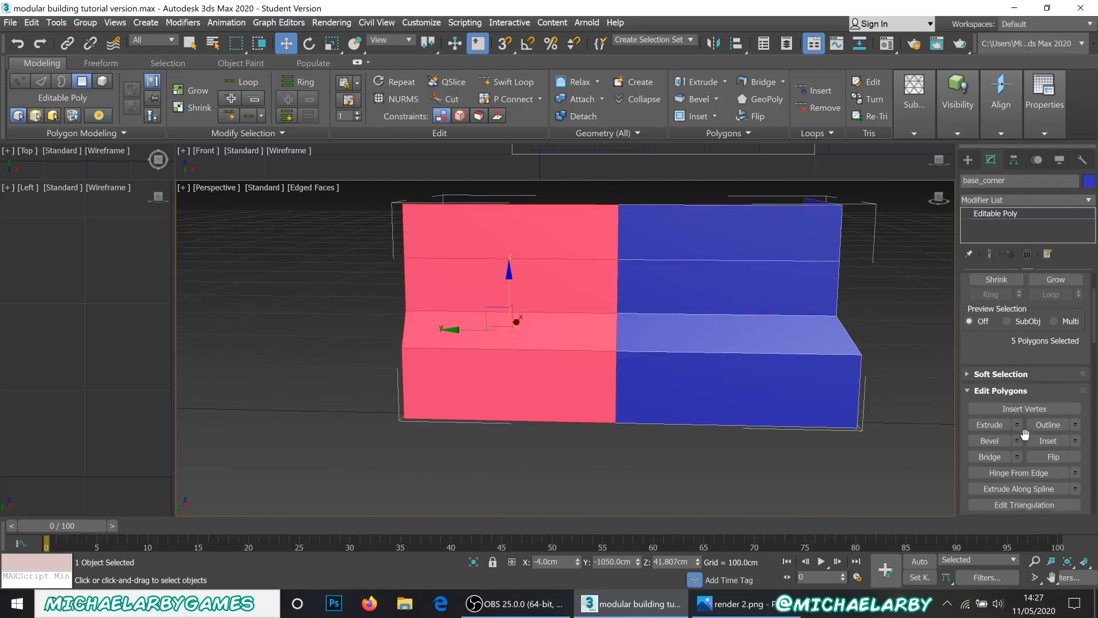
scroll(1027, 440, "down", 4)
left_click(1032, 421)
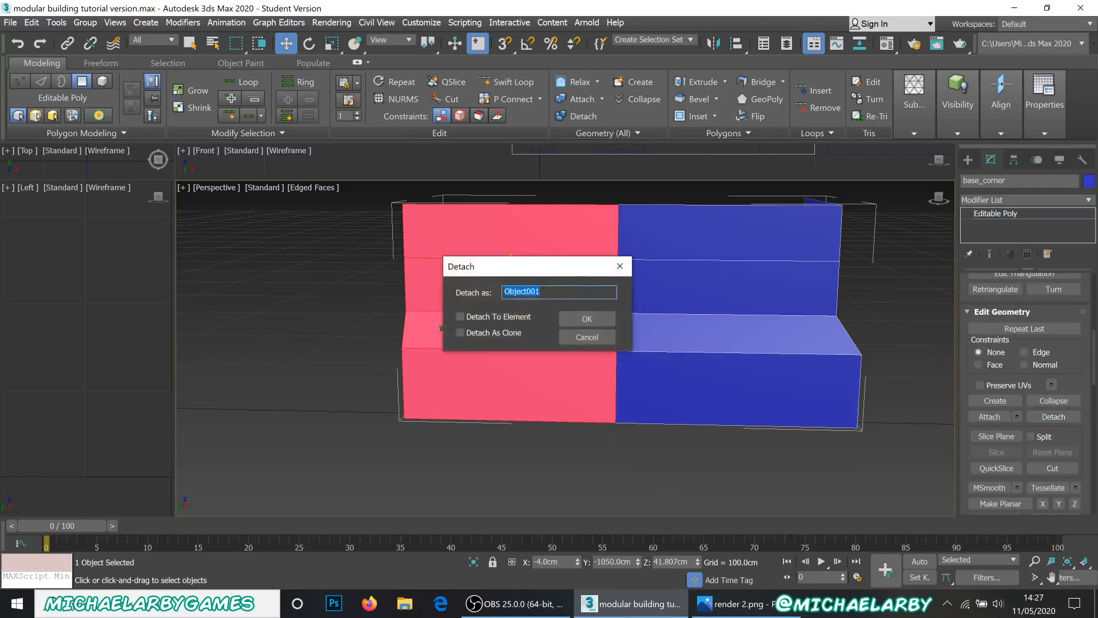
type("bas")
left_click(594, 318)
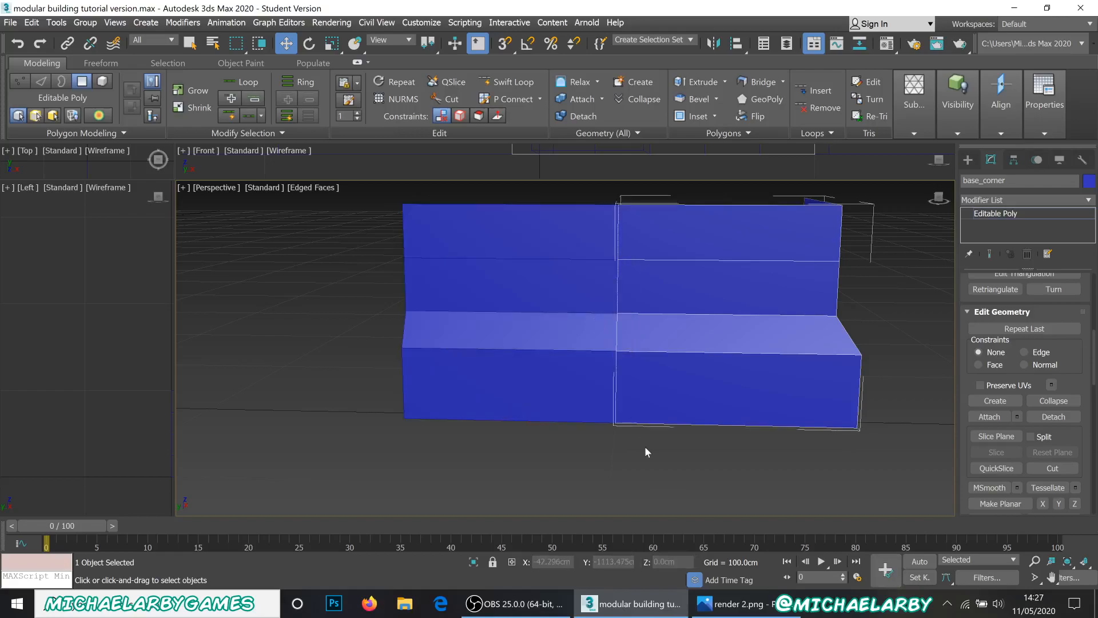
- Return to object level and move base_mid along Y away from the corner piece to about -942 cm
right_click(640, 431)
left_click(621, 418)
left_click(592, 490)
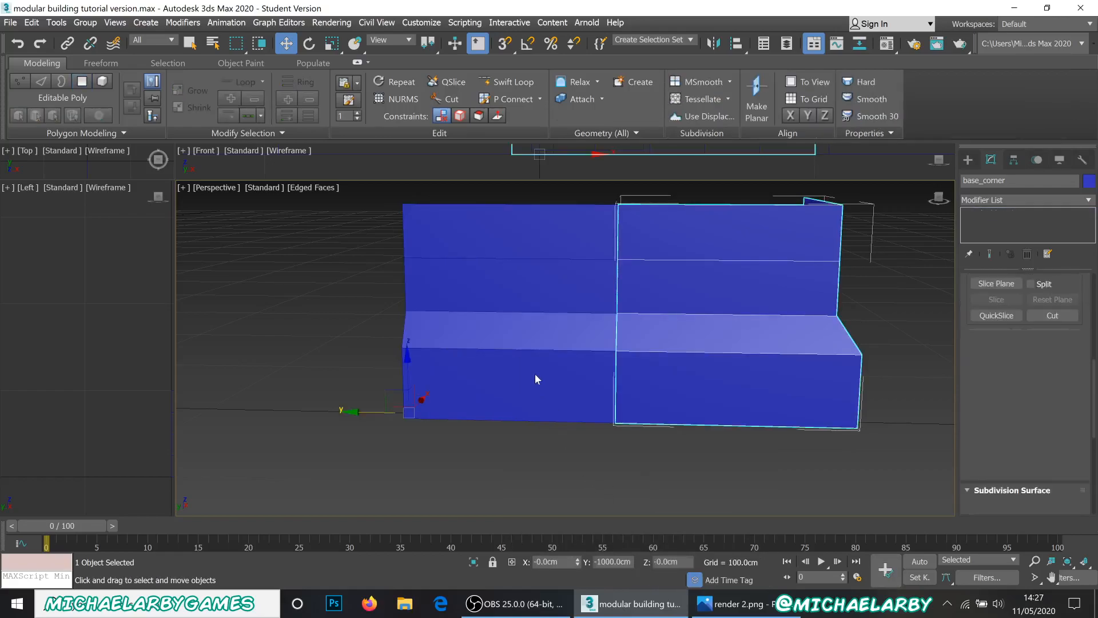
left_click(521, 357)
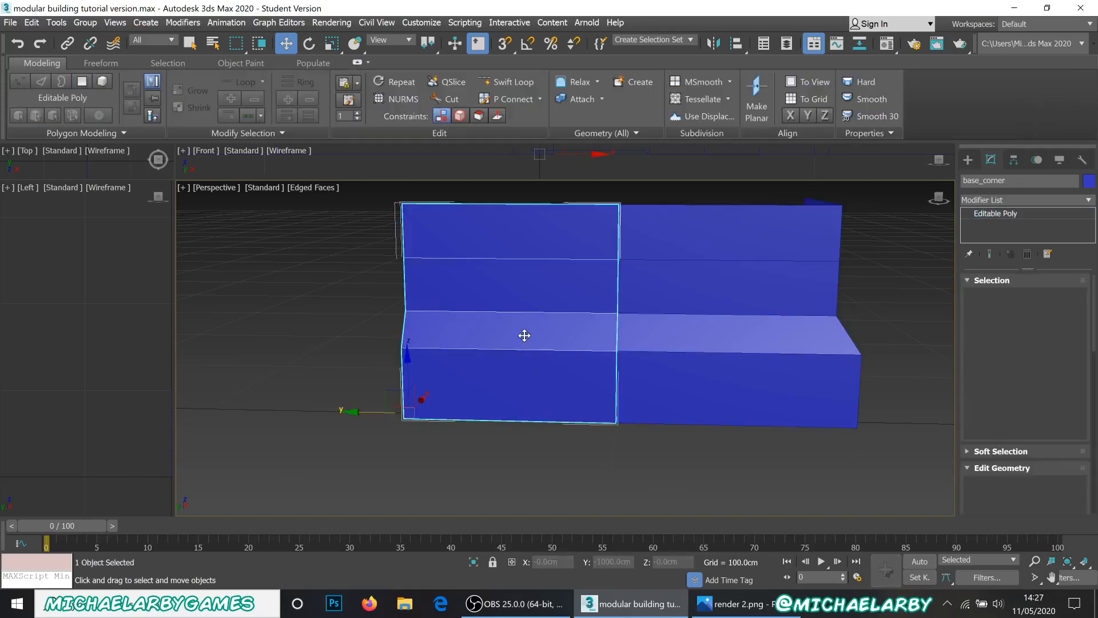
left_click_drag(357, 415, 235, 408)
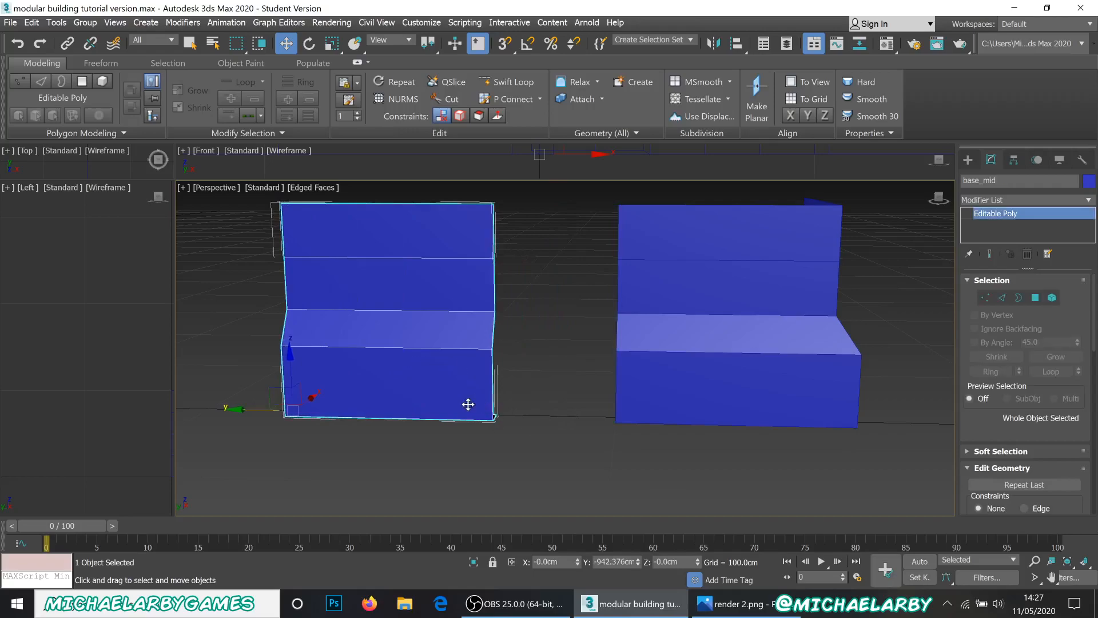
left_click(472, 445)
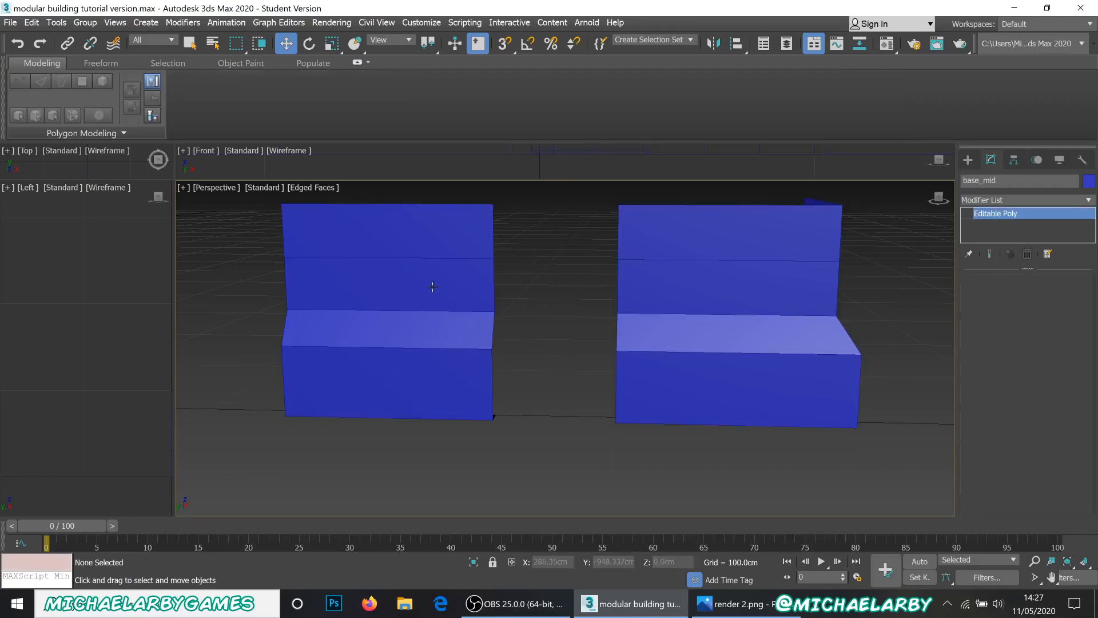
- Apply an Unwrap UVW modifier to the base_mid object
left_click(432, 286)
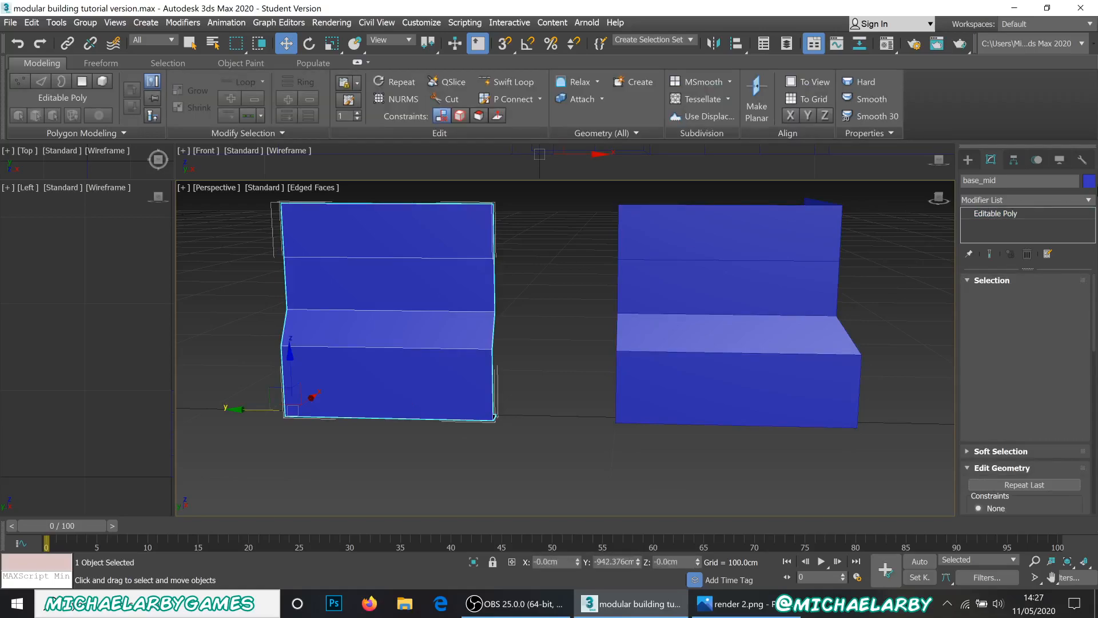
left_click(1088, 200)
scroll(1002, 426, "down", 15)
scroll(1002, 426, "down", 8)
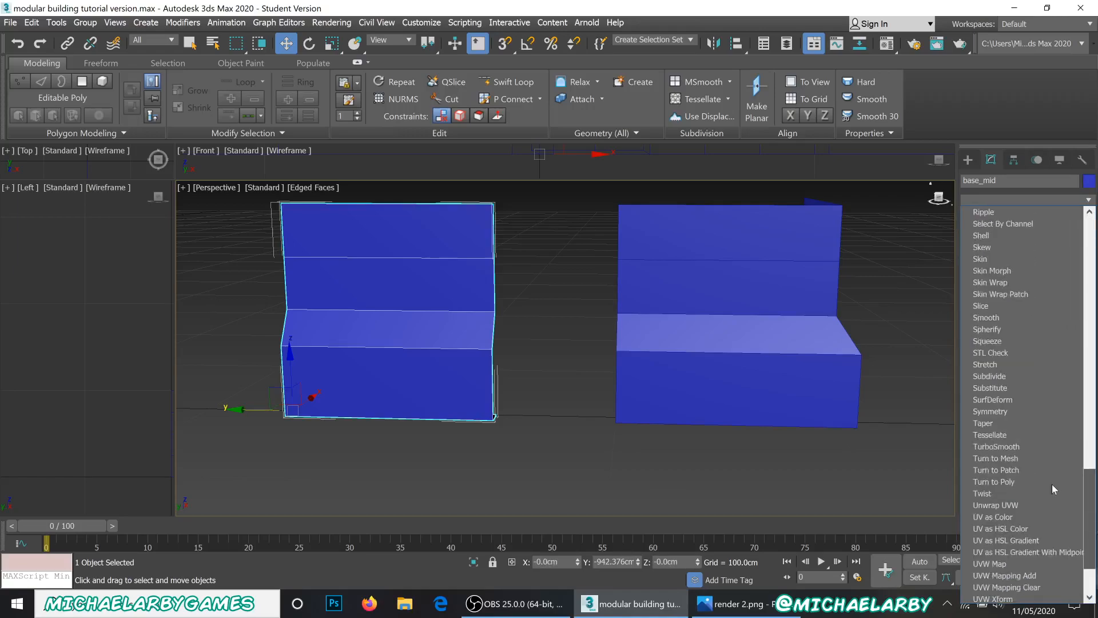
left_click(1015, 424)
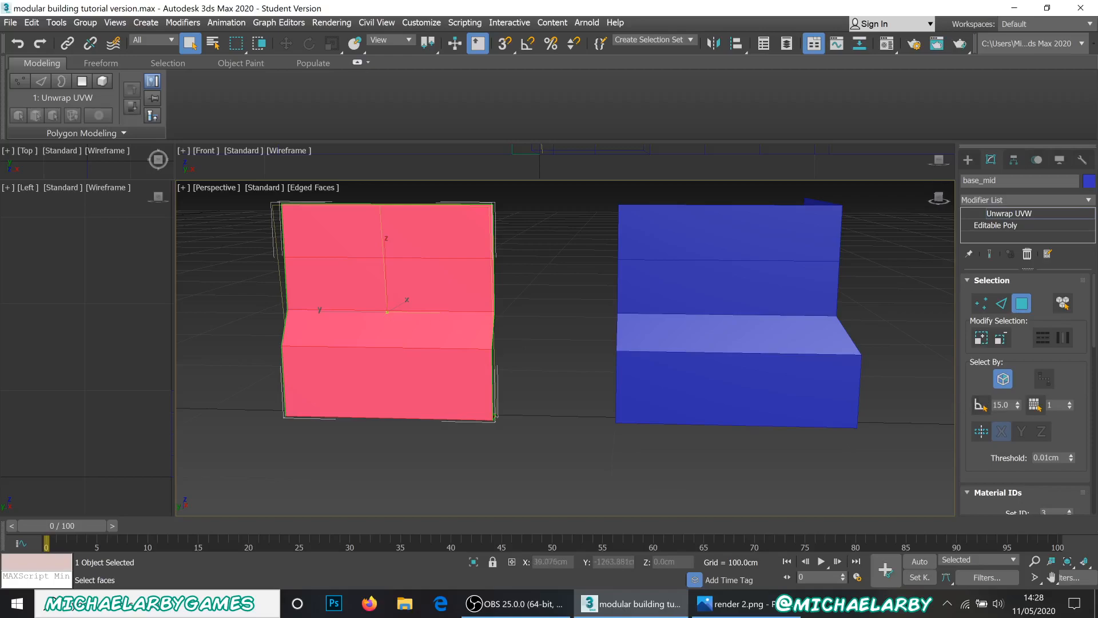
- Open the UV editor for base_mid and enlarge its window to show the full tools and texture area
scroll(1008, 411, "down", 5)
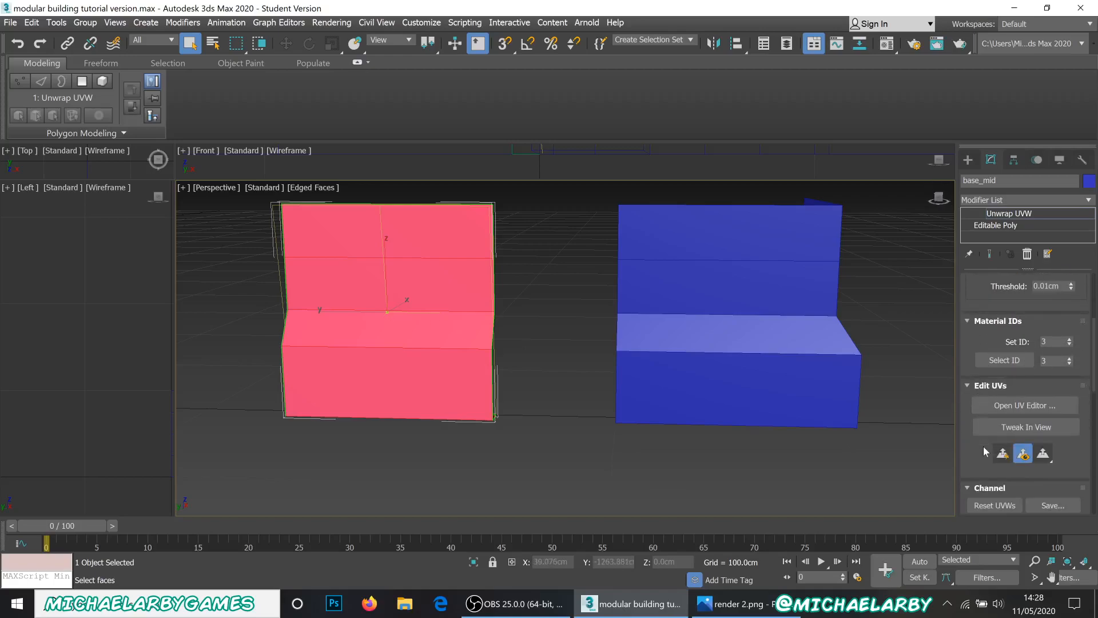
left_click(1008, 406)
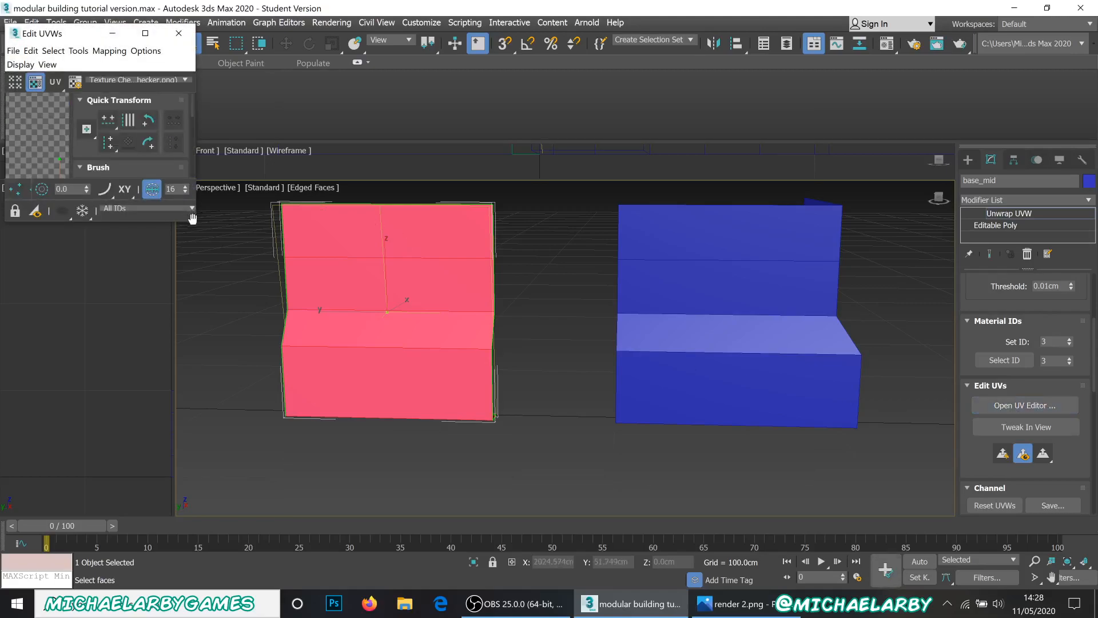
left_click_drag(194, 222, 552, 526)
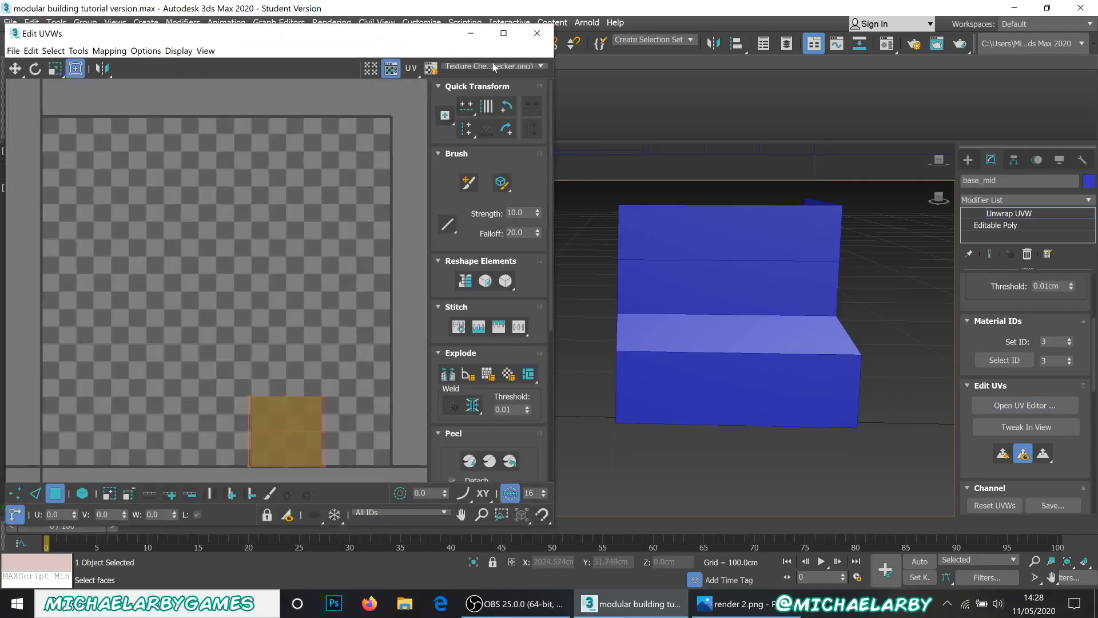
- Load building_trimsheet_2_D from the 3D - Modular Building folder as a Bitmap background for the UV editor
left_click(494, 67)
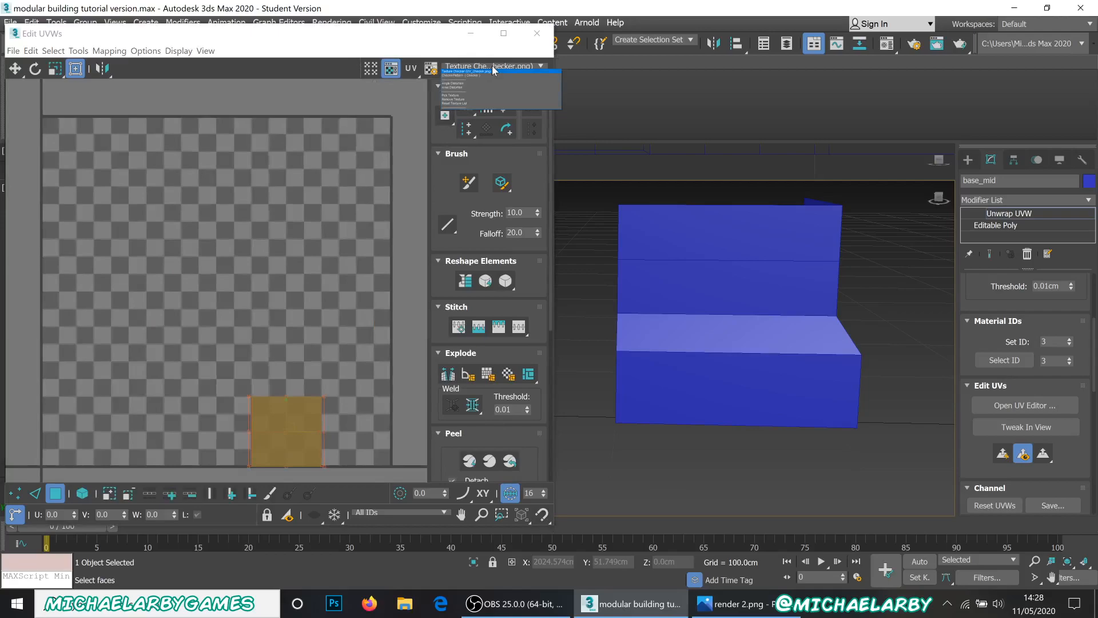
left_click(459, 97)
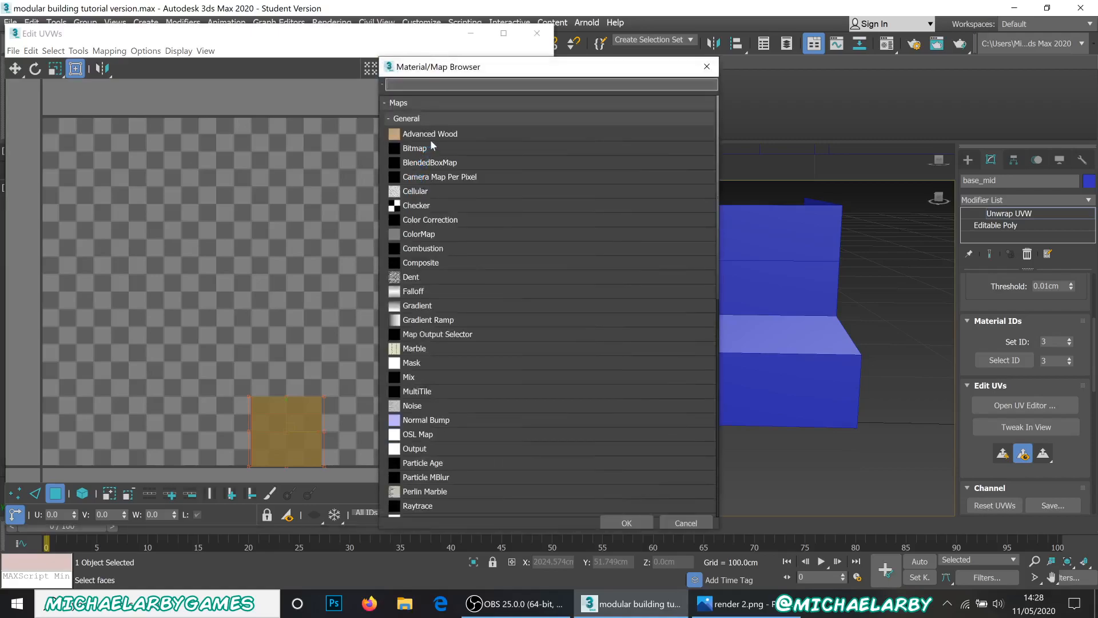
double_click(415, 148)
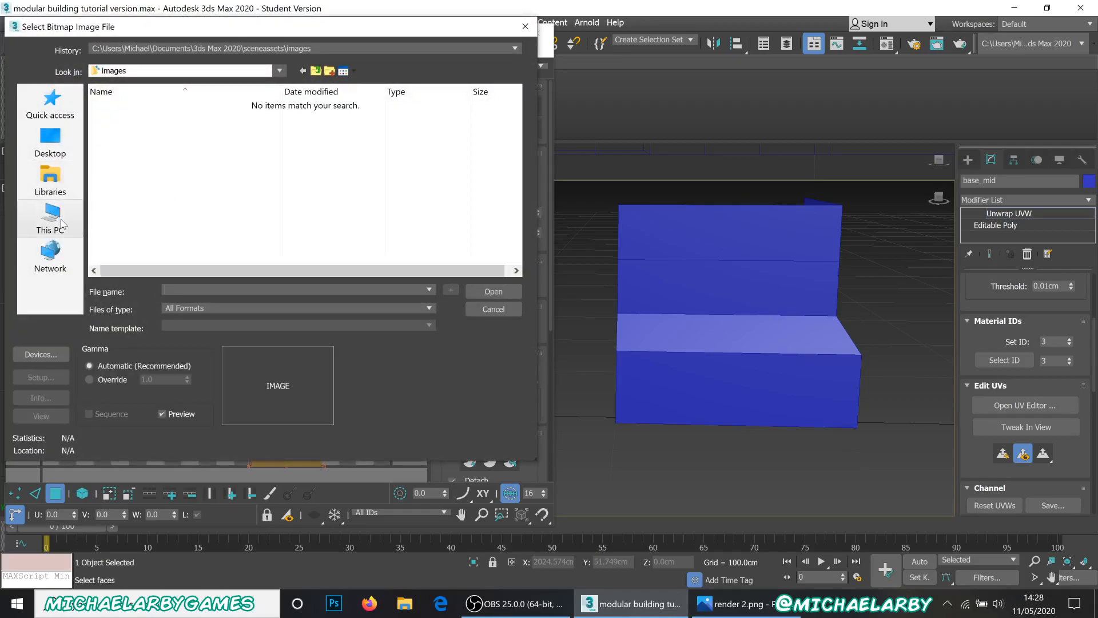
left_click(54, 189)
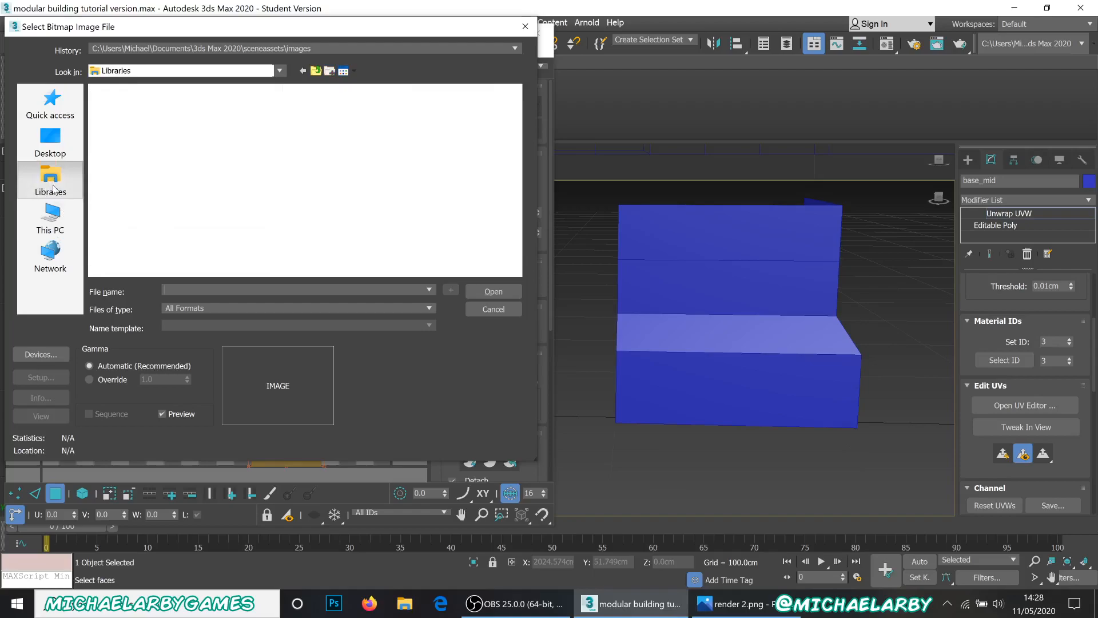
left_click(68, 98)
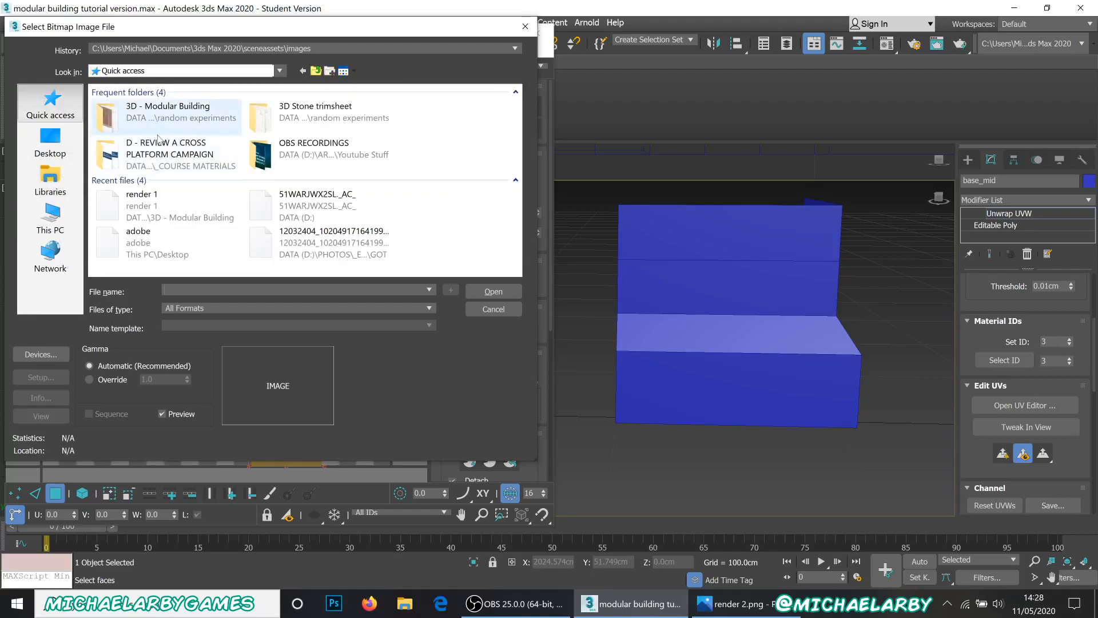
right_click(180, 203)
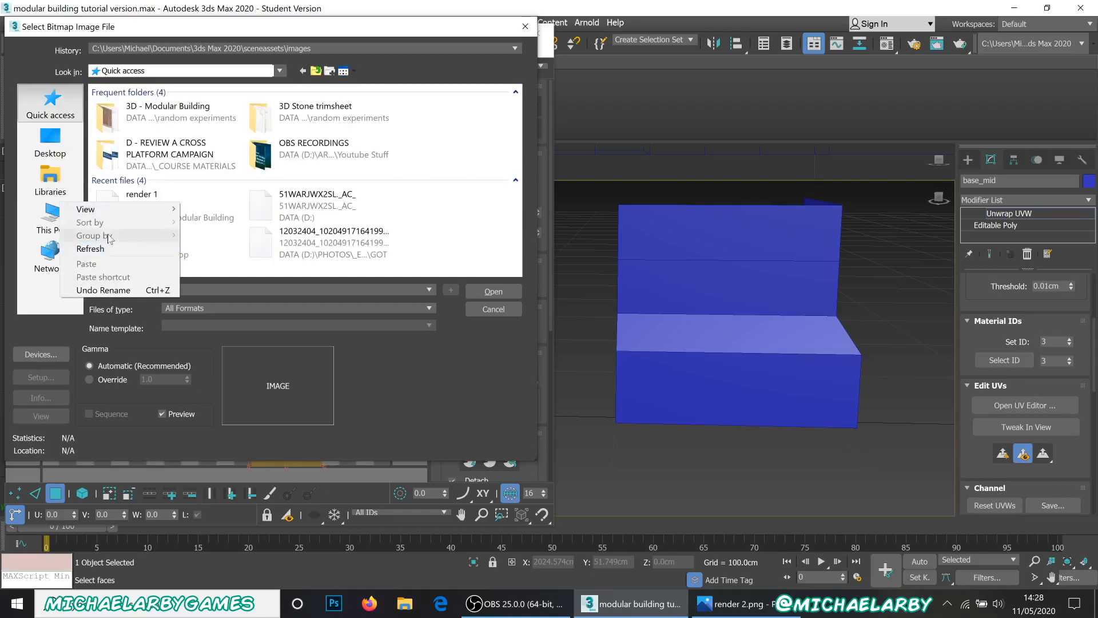
right_click(200, 202)
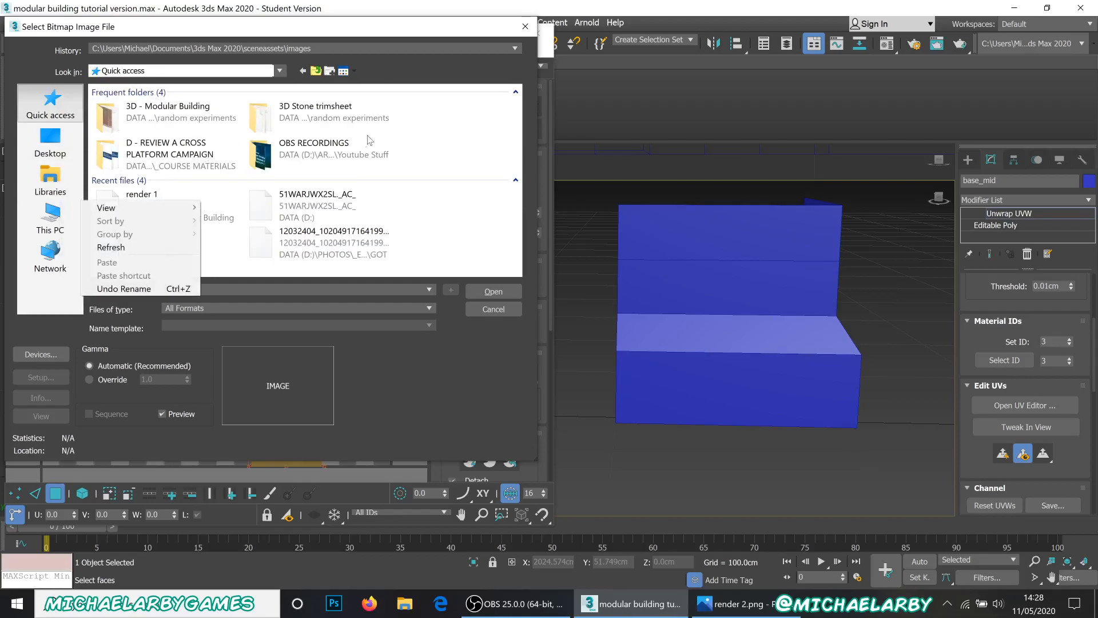
left_click(441, 154)
double_click(184, 121)
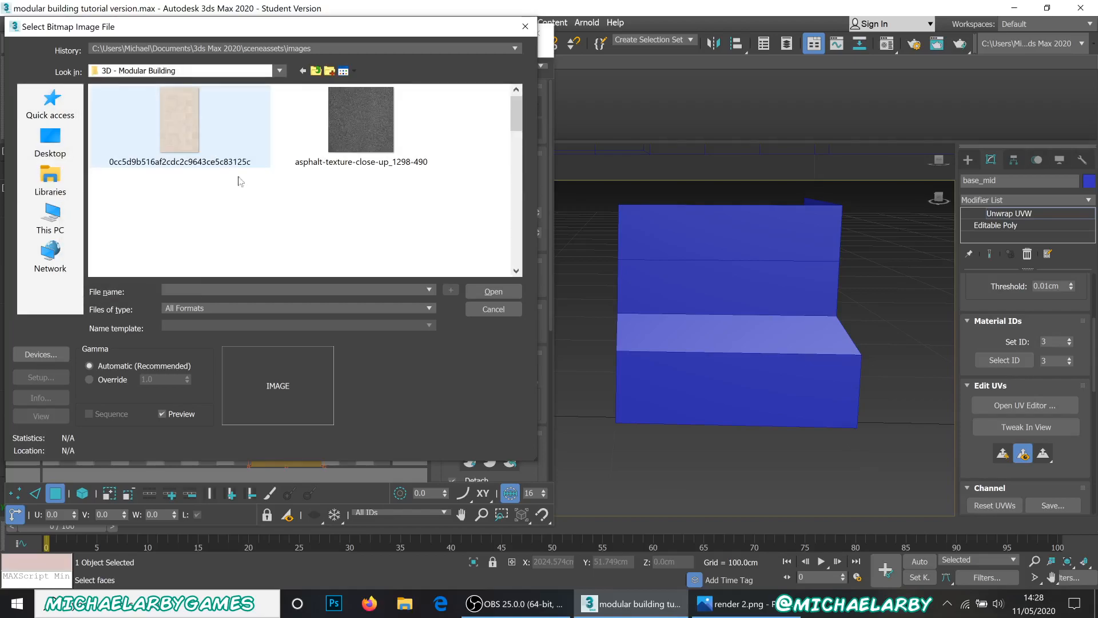
scroll(292, 211, "down", 5)
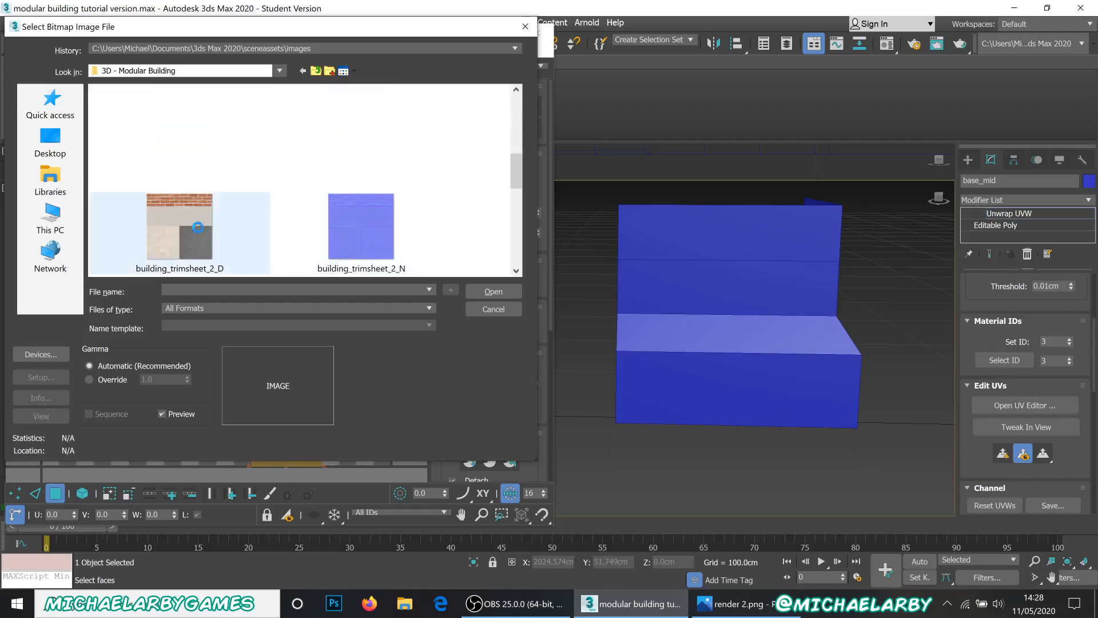
double_click(198, 227)
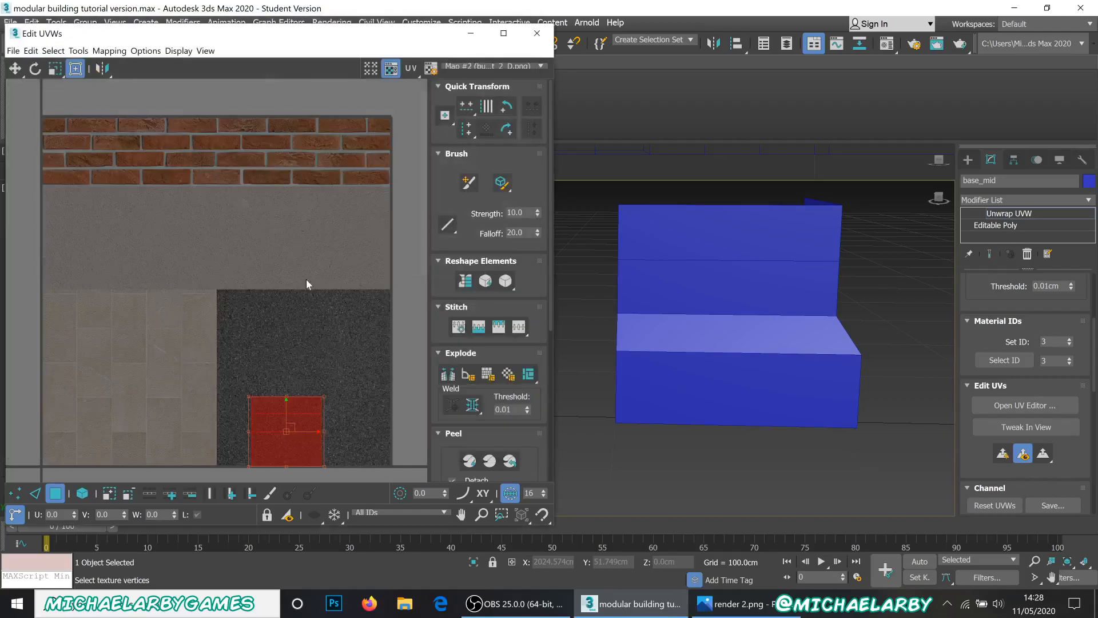
- Move the selected UV faces off the asphalt area onto the border between the concrete strip and the stone paving
scroll(324, 278, "down", 3)
scroll(317, 270, "up", 1)
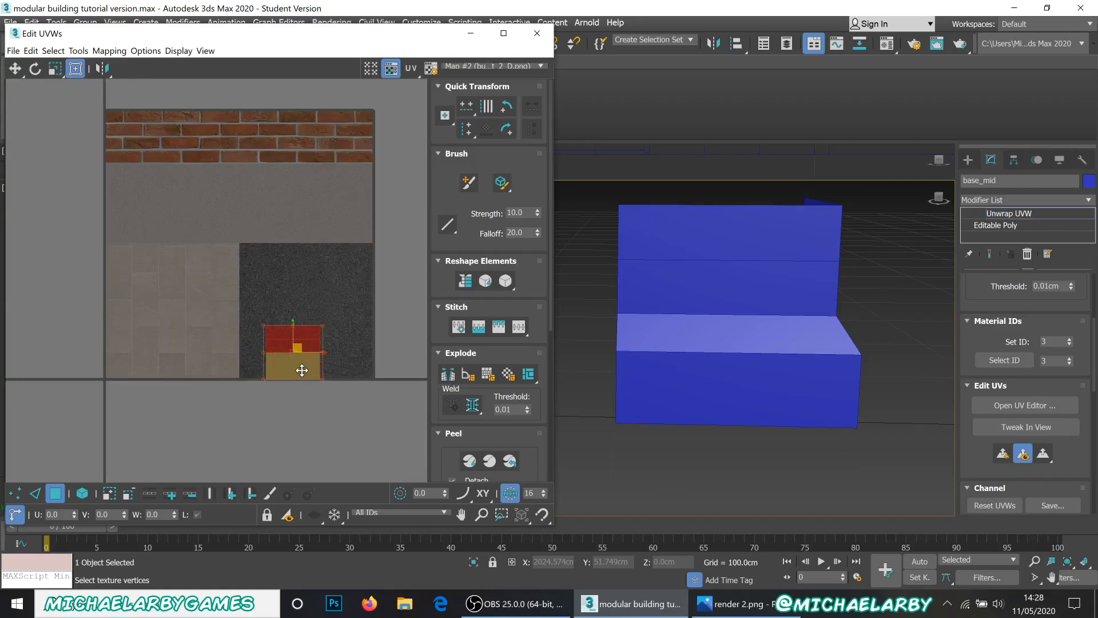
left_click_drag(301, 371, 203, 269)
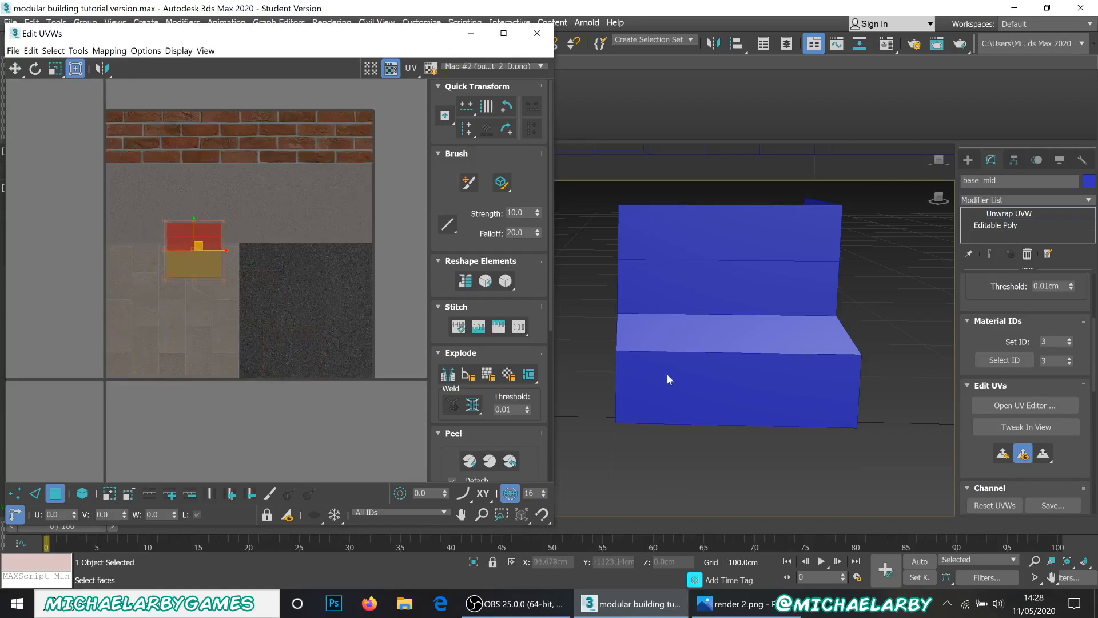
- Assign the Redbrick material to the base_mid object and close the Material Editor
middle_click_drag(821, 396, 918, 395)
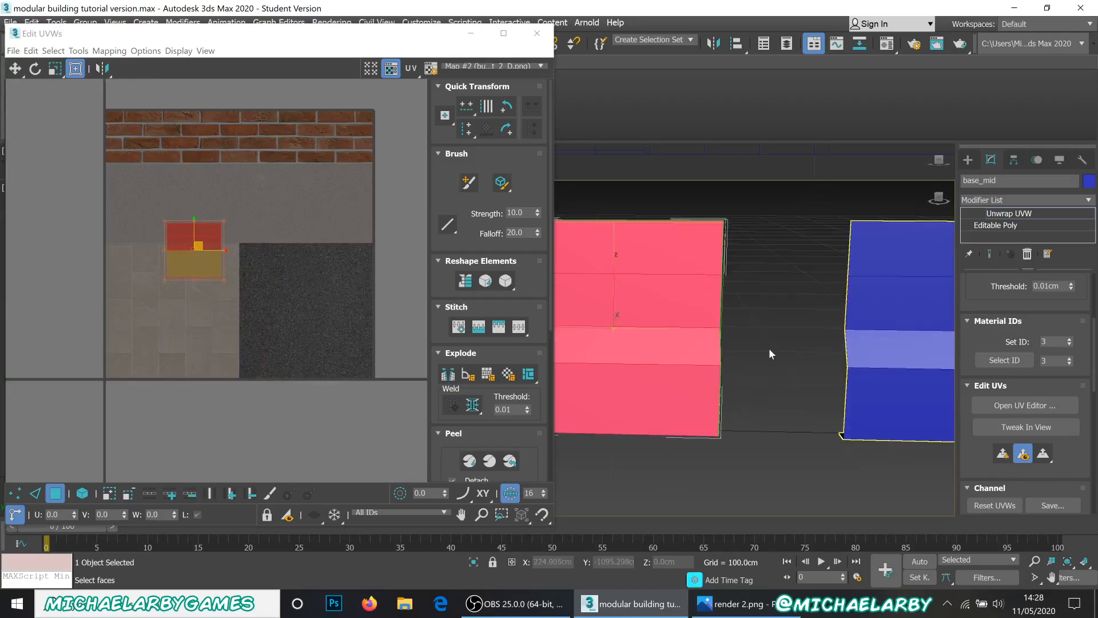
scroll(769, 348, "down", 2)
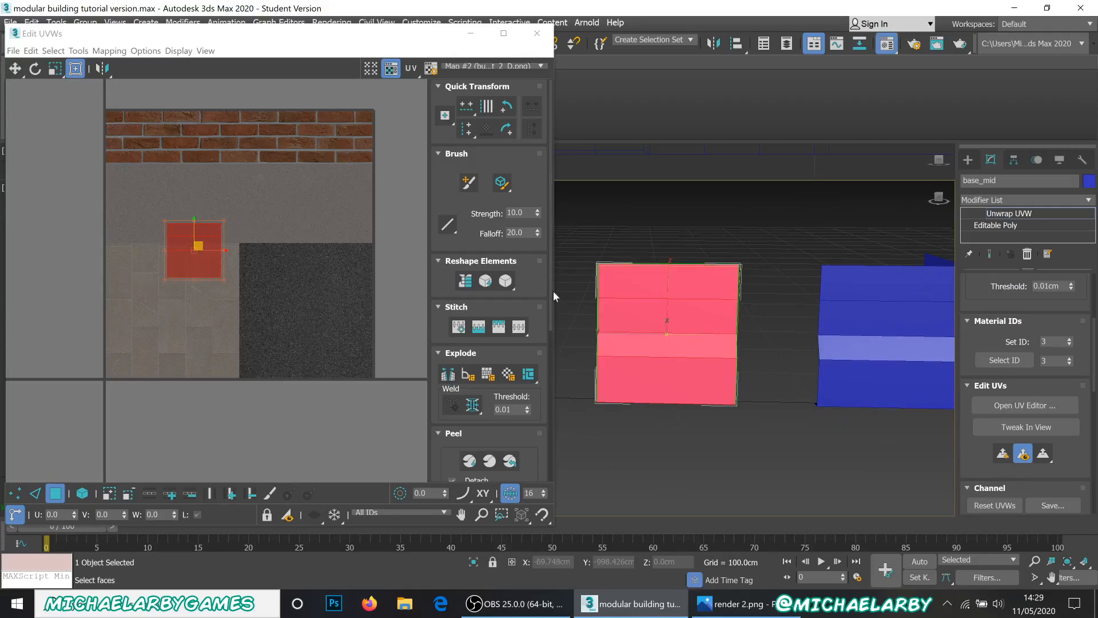
key("m")
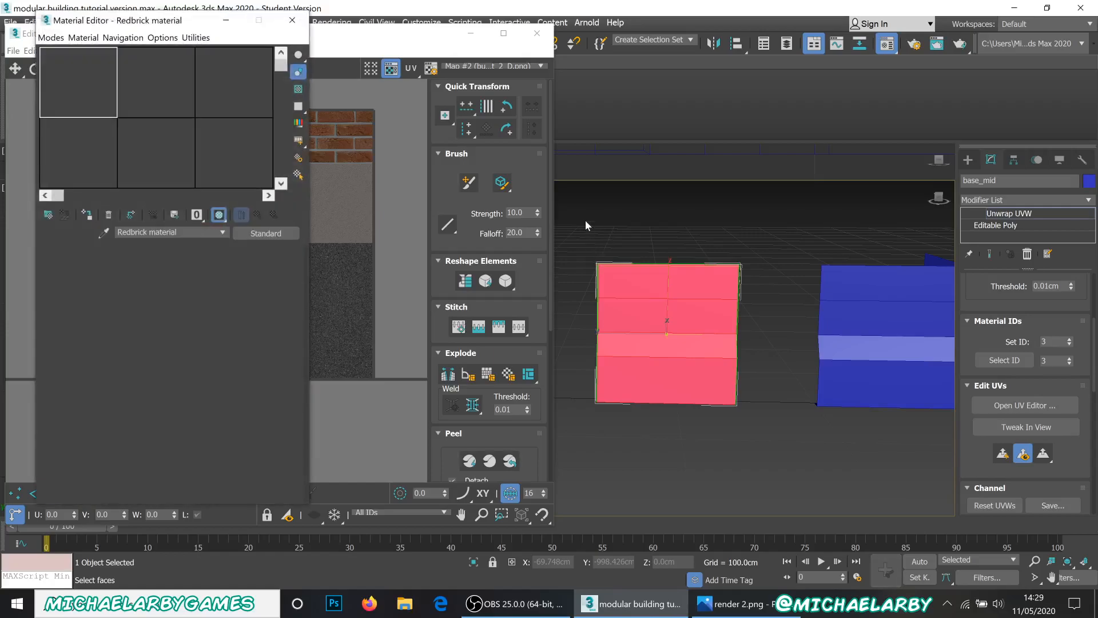
left_click_drag(92, 84, 672, 336)
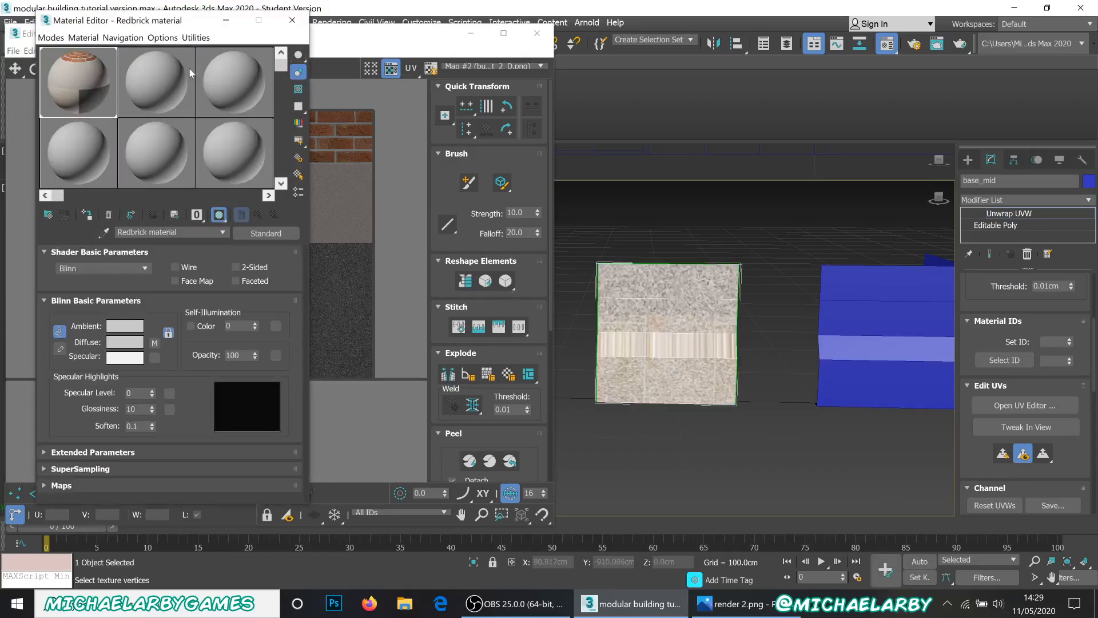
left_click(294, 23)
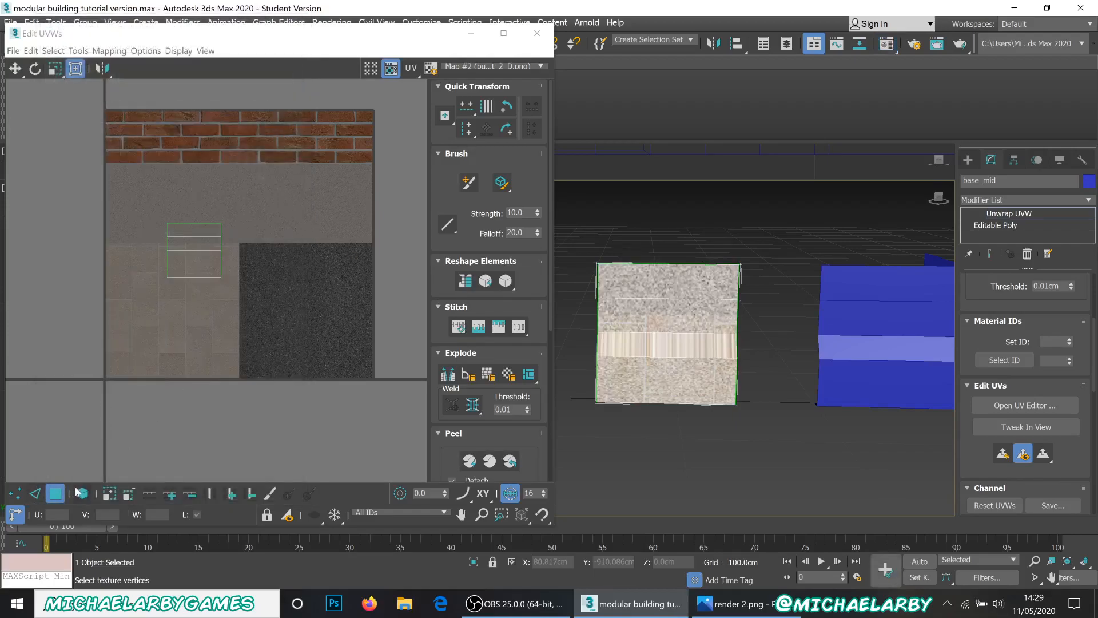
- Straighten and relax all of base_mid's UV faces until the shell is a flat, evenly proportioned rectangle
left_click(199, 269)
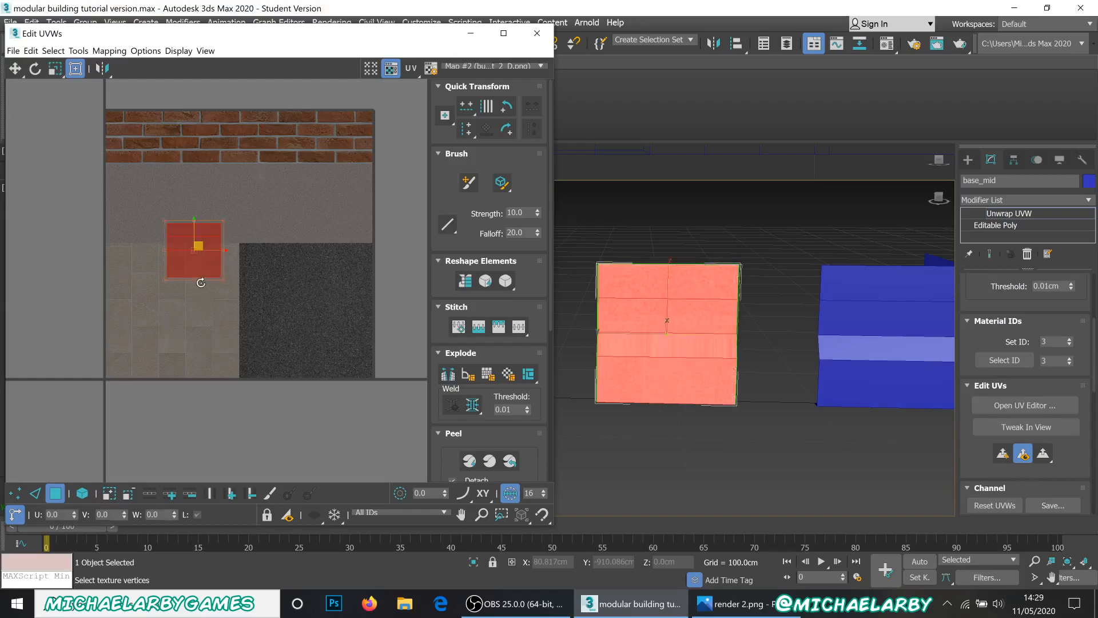
left_click(466, 281)
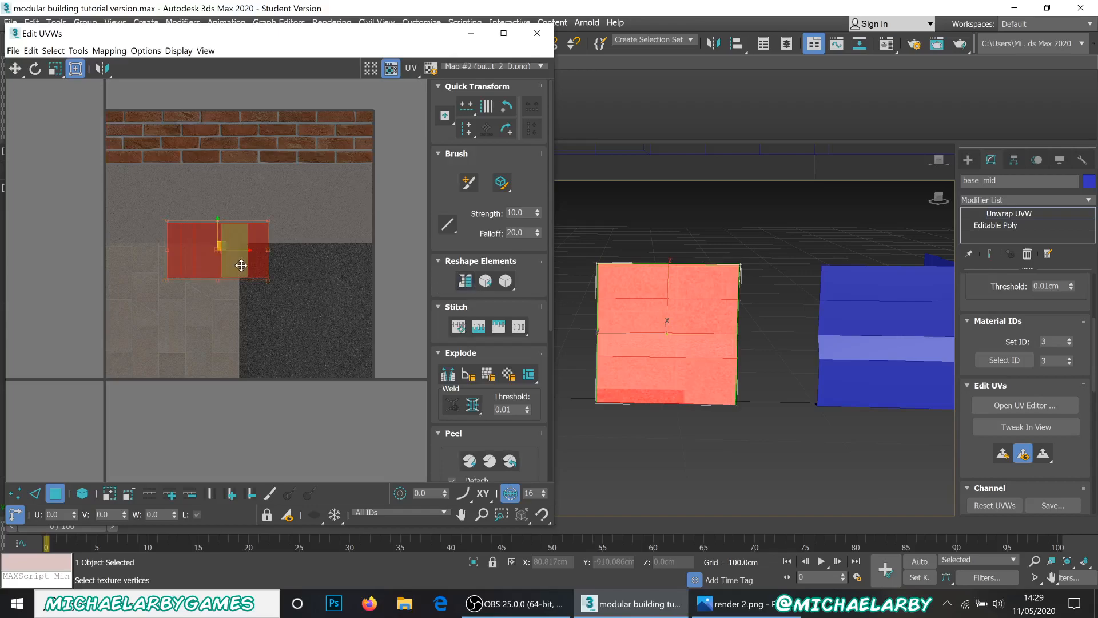
left_click(485, 282)
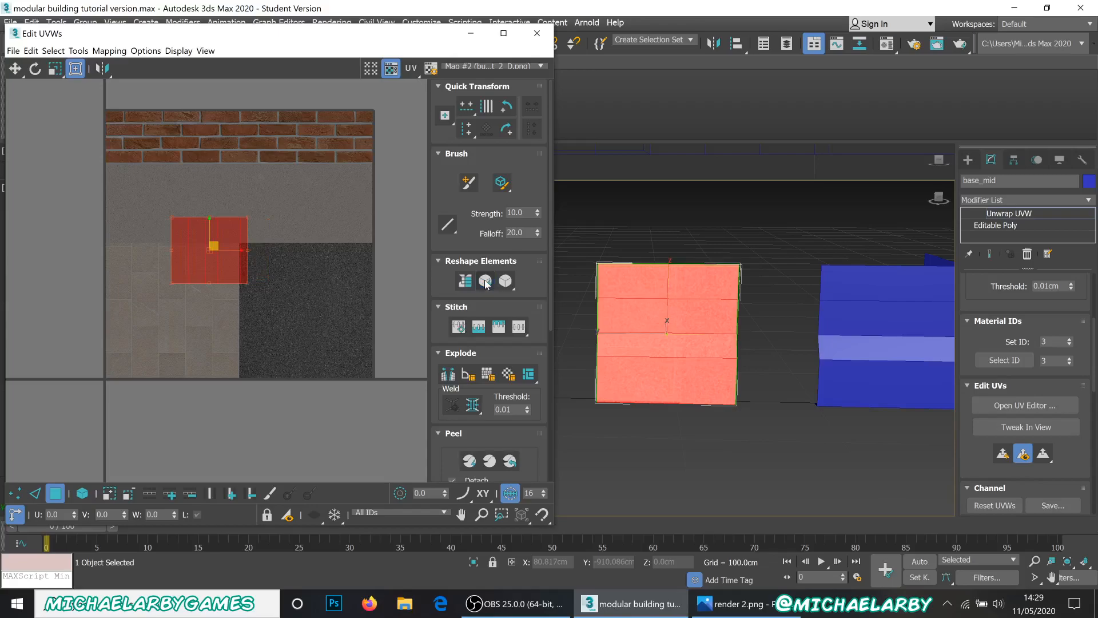
scroll(197, 240, "up", 3)
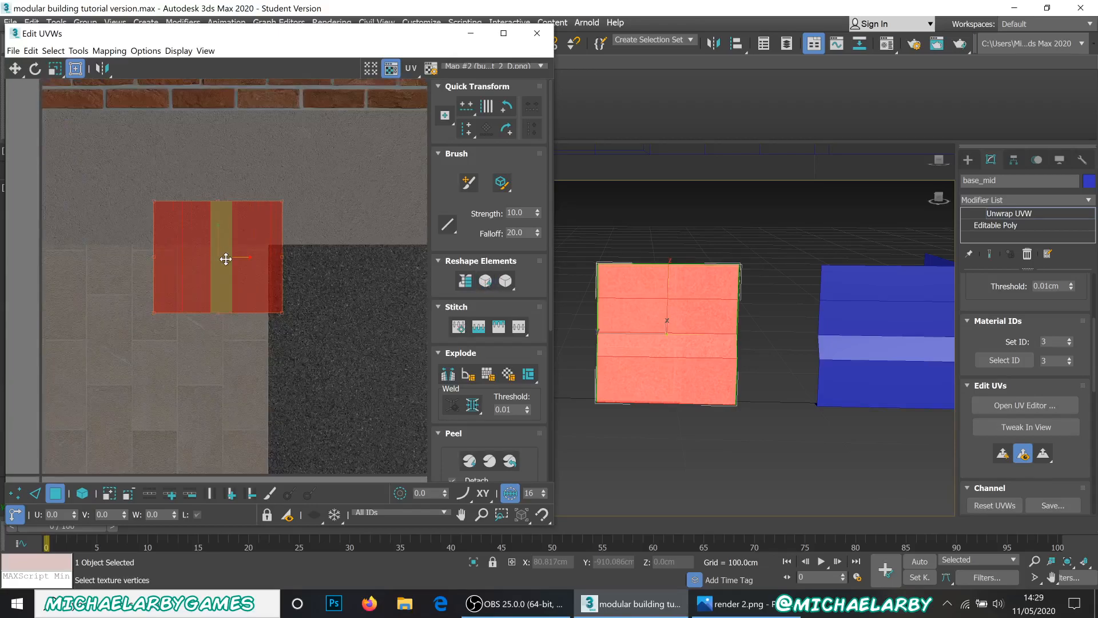
left_click(466, 286)
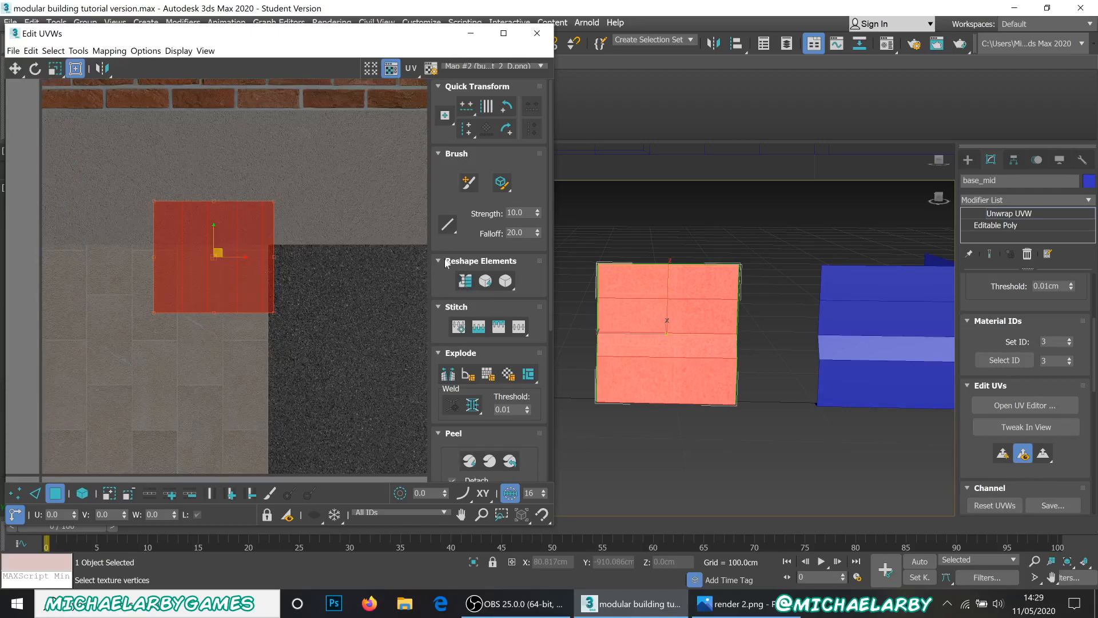
left_click(485, 281)
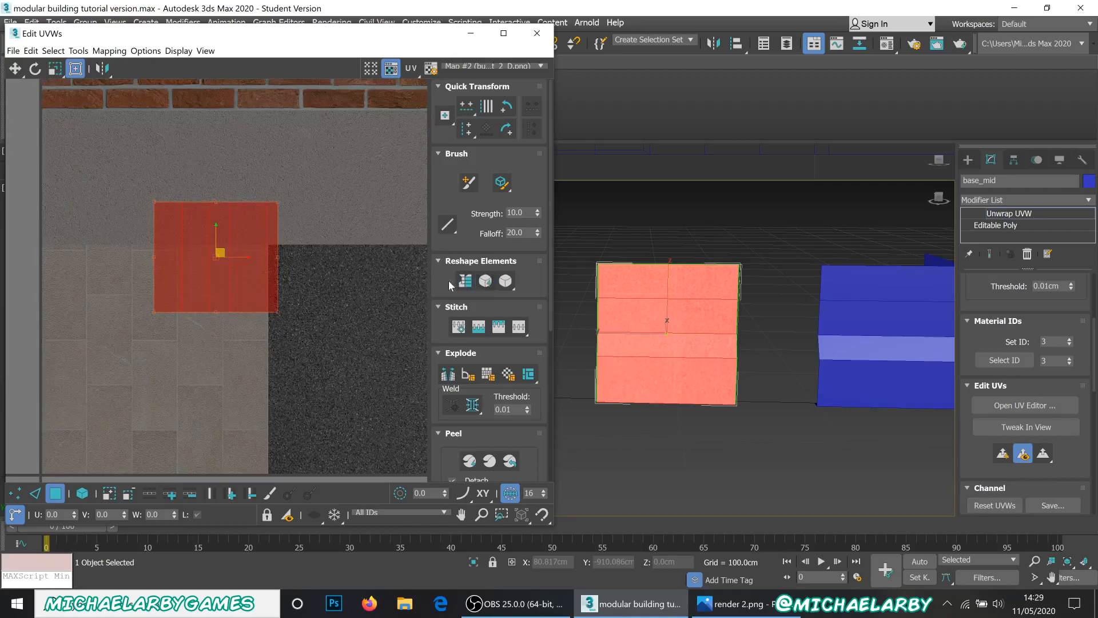
scroll(197, 261, "down", 3)
scroll(198, 260, "up", 3)
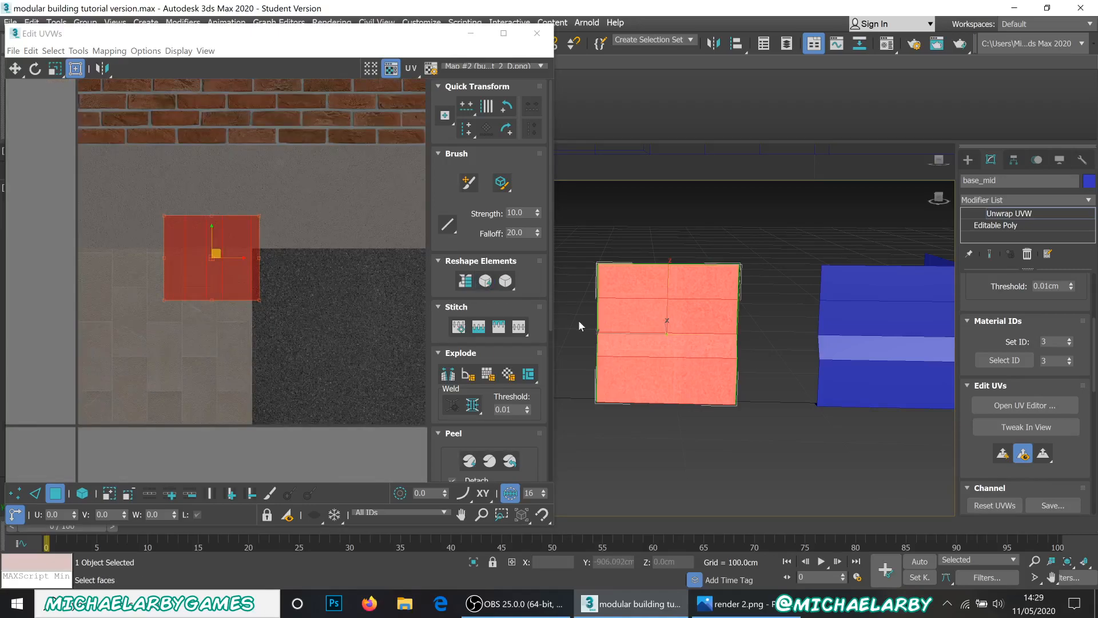
- Check which UV strips match the upper and lower faces, and rotate the whole UV shell 90 degrees counterclockwise
left_click(632, 284)
left_click(633, 286)
left_click(633, 368)
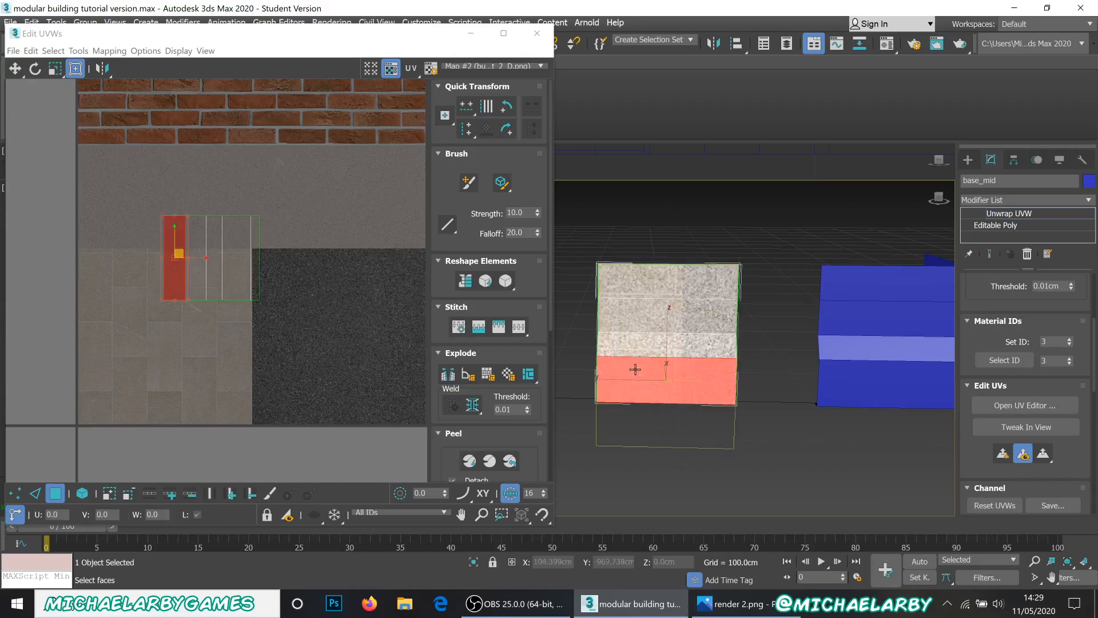
left_click(647, 293)
left_click(149, 206)
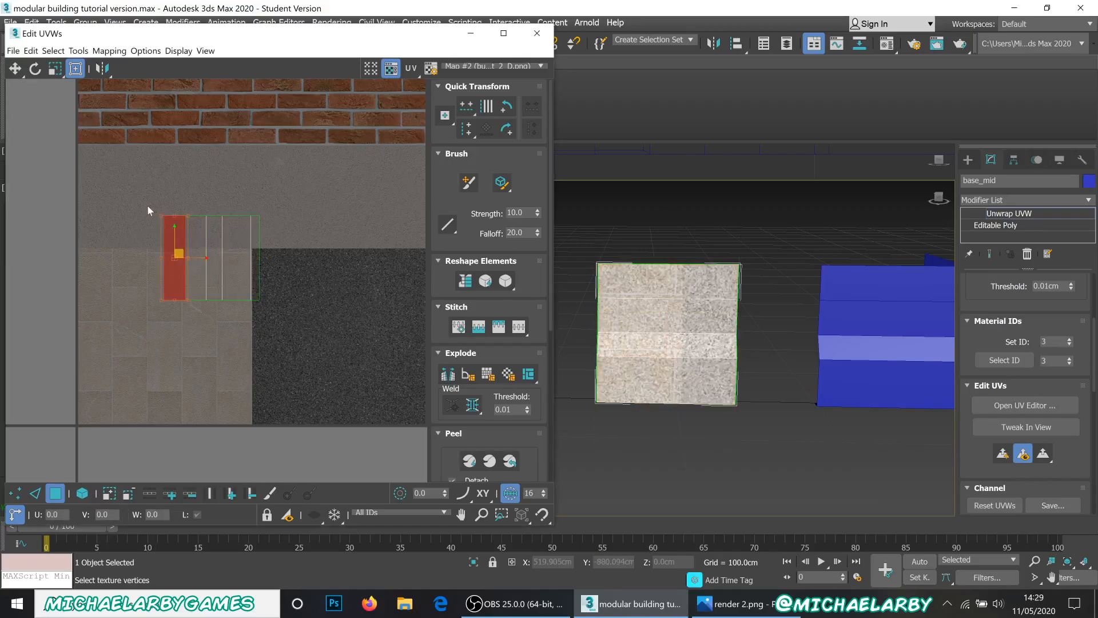
left_click_drag(303, 334, 303, 334)
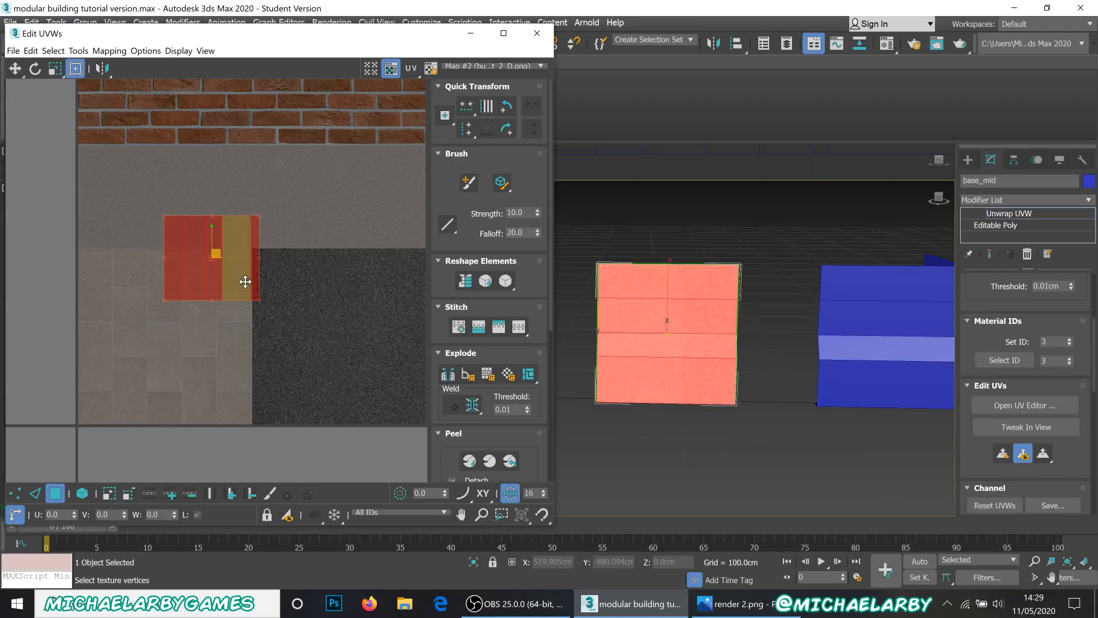
left_click(507, 129)
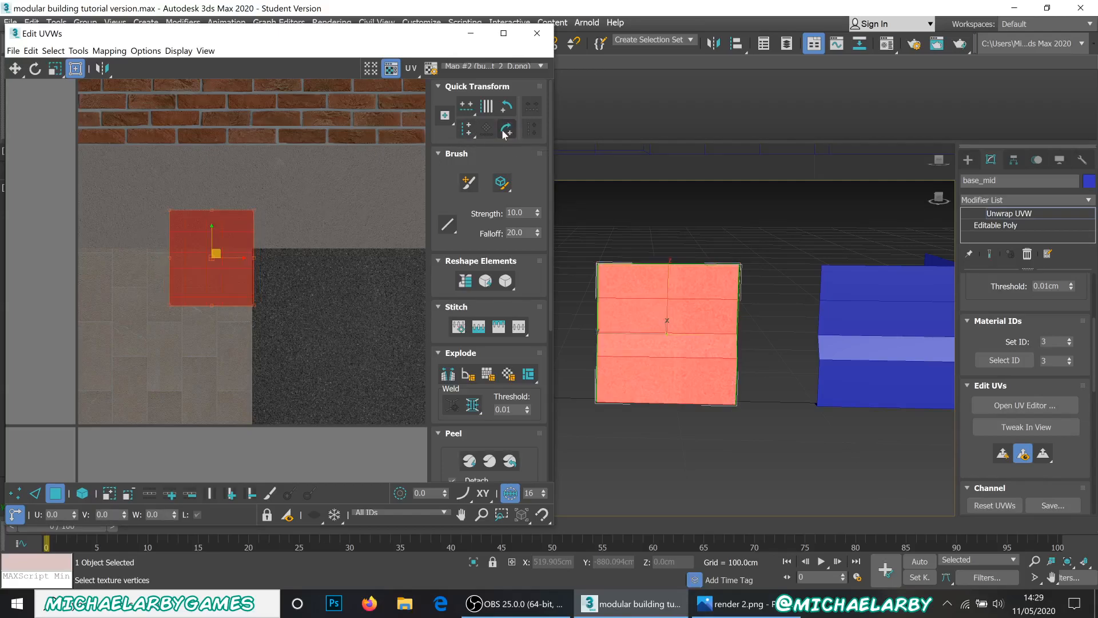
- Examine the rotated UV shell by selecting base_mid's faces one at a time, including the underside strip, and clear the selection
left_click(375, 212)
left_click(232, 221)
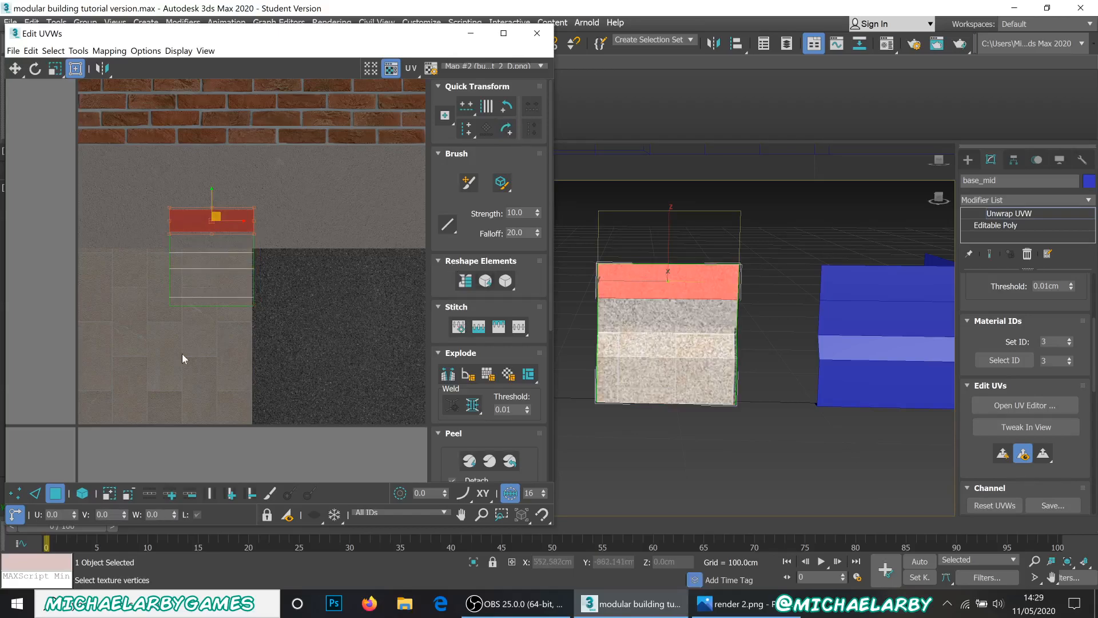
scroll(171, 314, "up", 2)
left_click(645, 321)
left_click(645, 319)
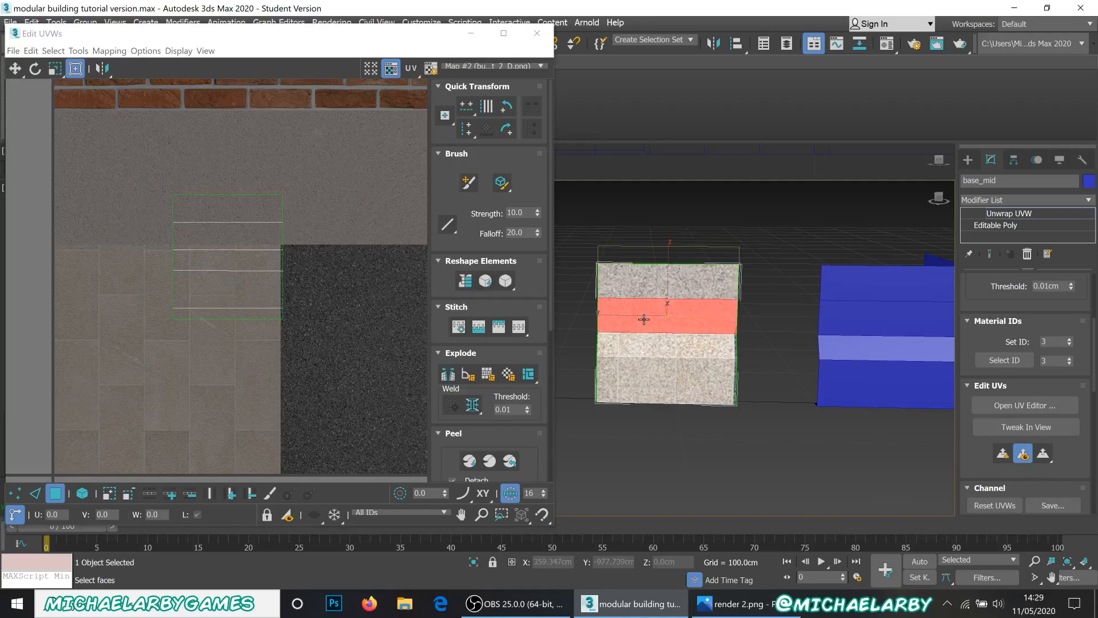
left_click(640, 287)
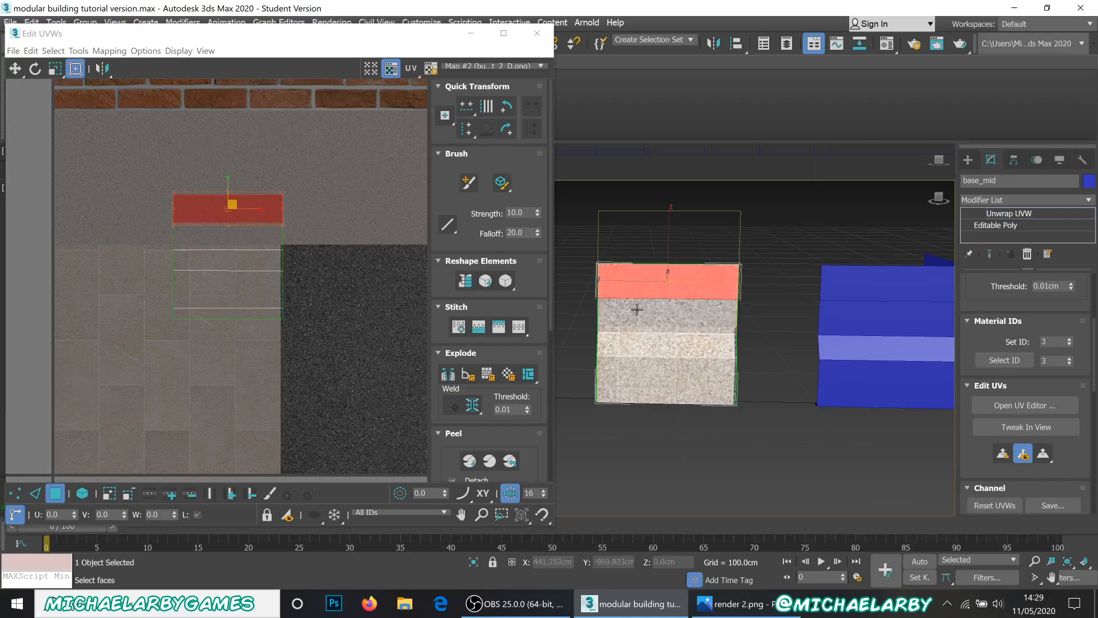
left_click(637, 309)
left_click(641, 364)
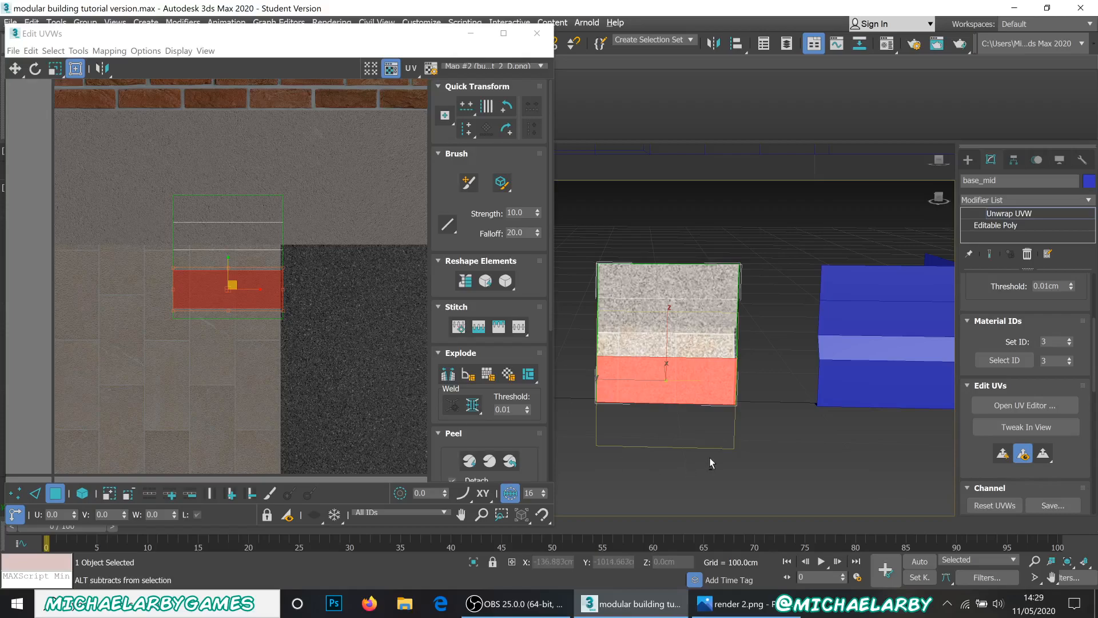
middle_click_drag(697, 400, 694, 431, "alt")
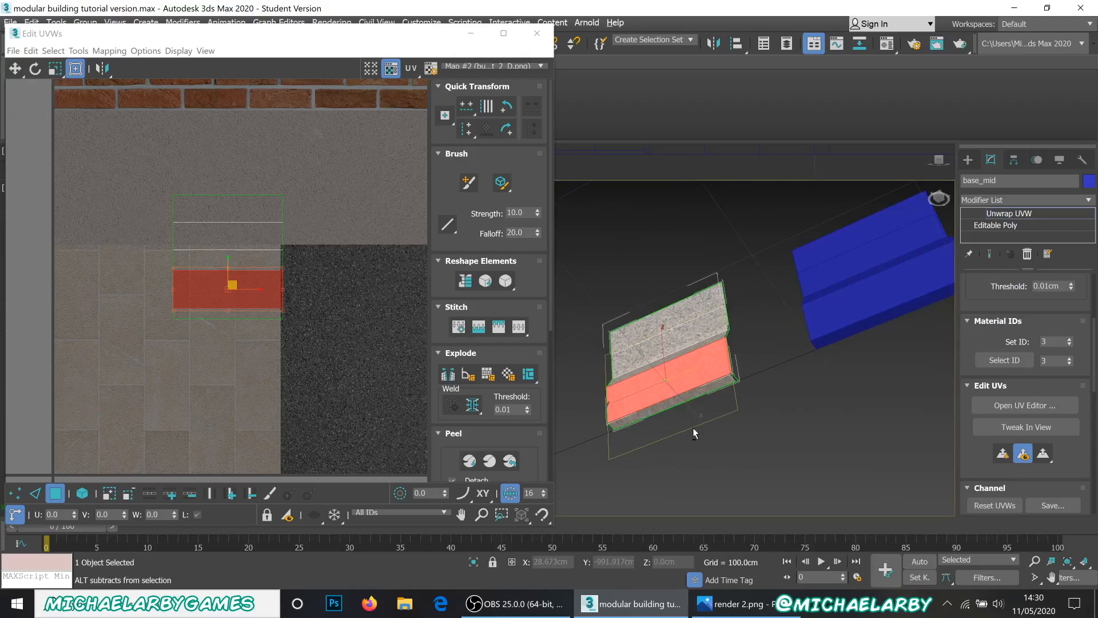
left_click(678, 401)
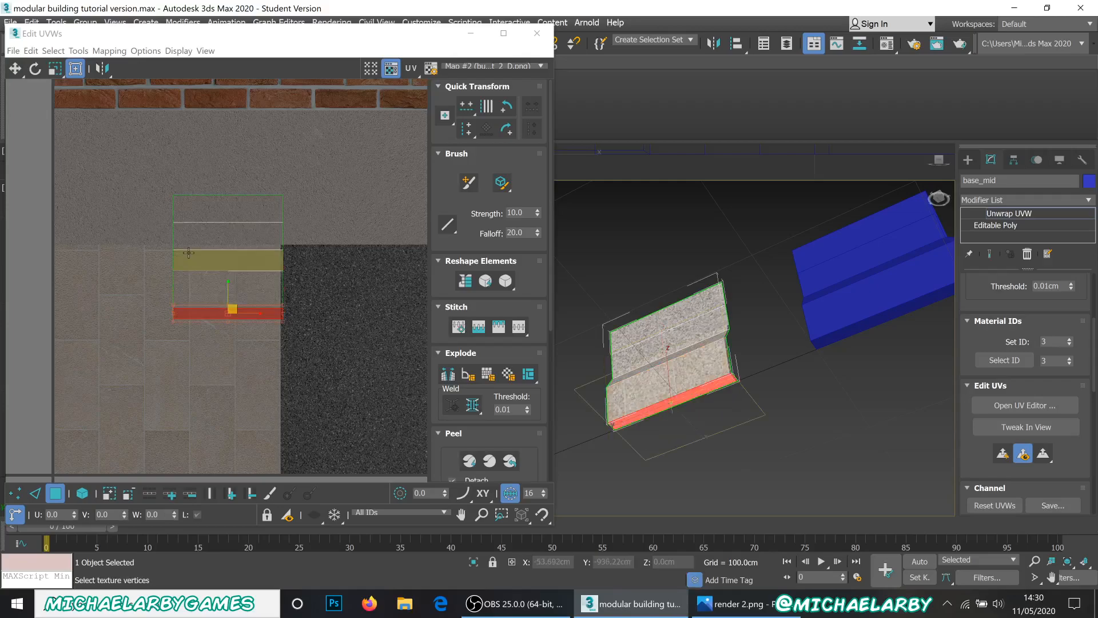
left_click(151, 315)
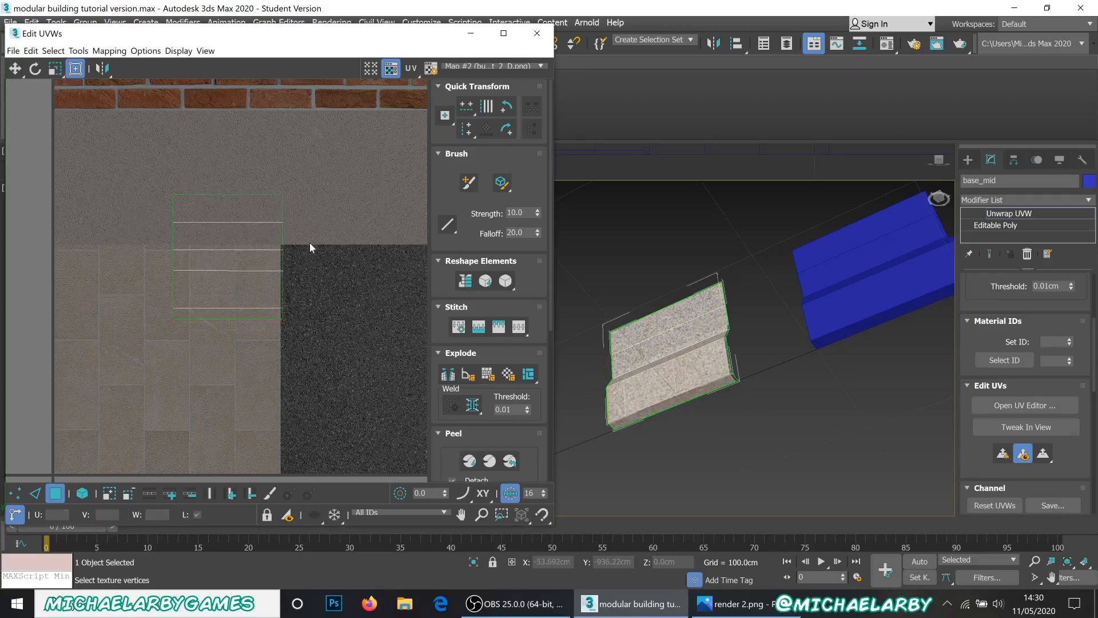
- Move the lower plinth faces' UVs onto a clear part of the concrete texture and overlap the detached underside strip on the face above
left_click_drag(318, 252, 317, 253)
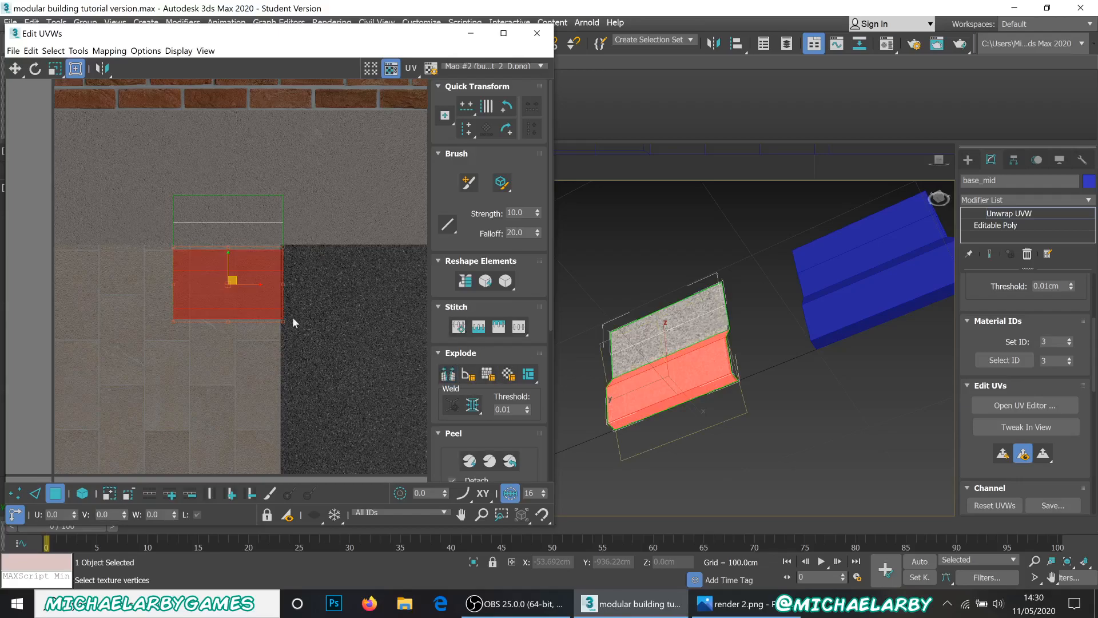
left_click_drag(270, 289, 399, 201)
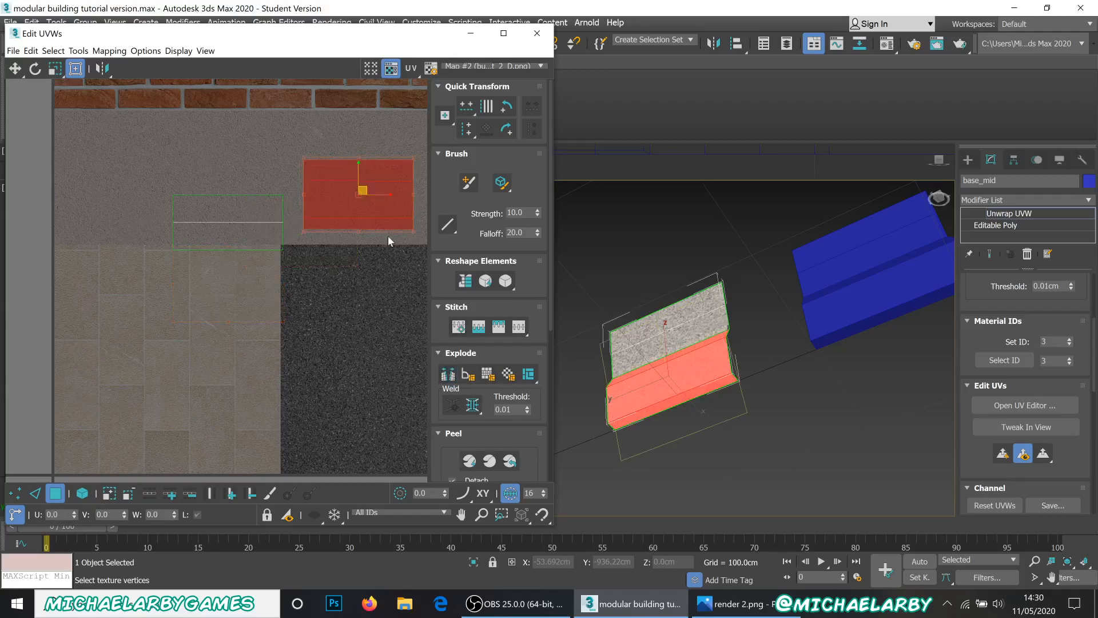
left_click(386, 235)
left_click(378, 224)
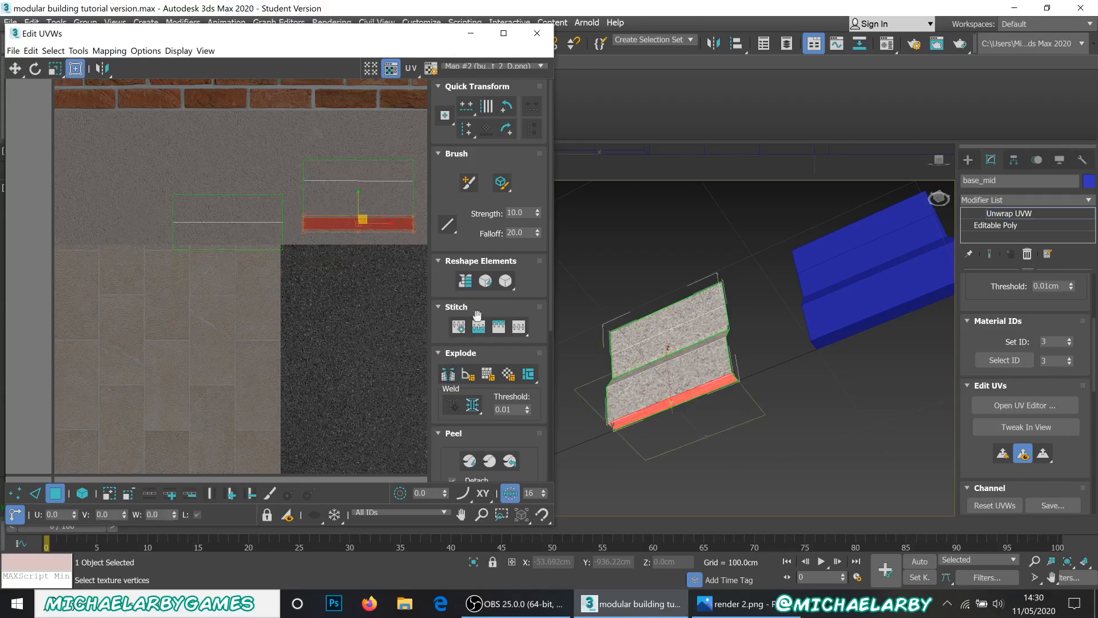
scroll(374, 233, "up", 3)
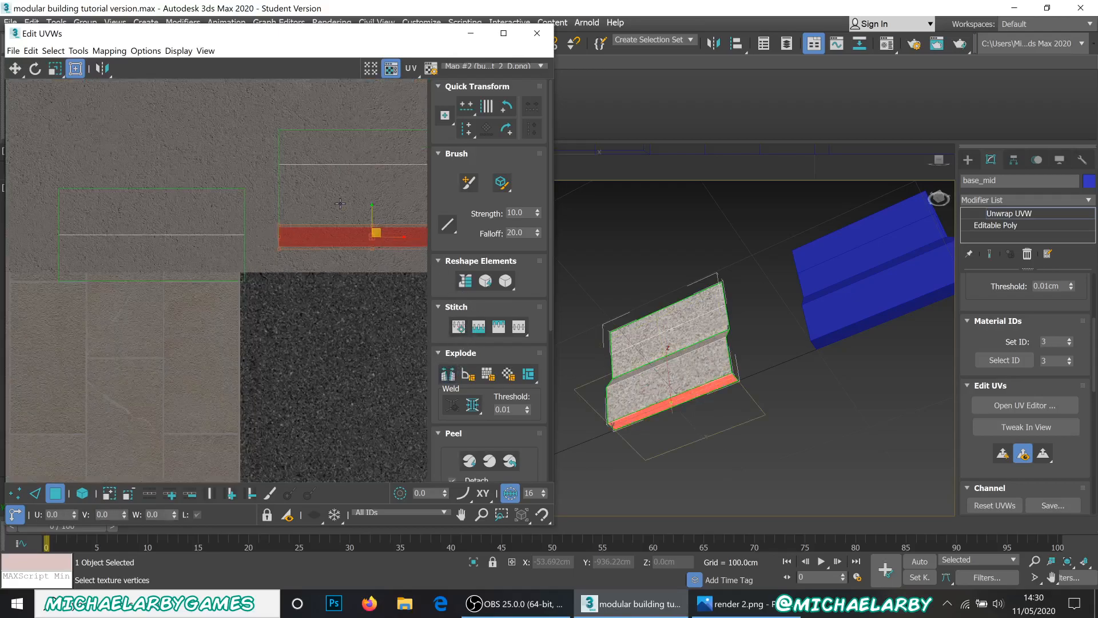
left_click_drag(319, 240, 278, 251)
scroll(289, 224, "up", 4)
left_click(236, 330)
scroll(235, 328, "down", 4)
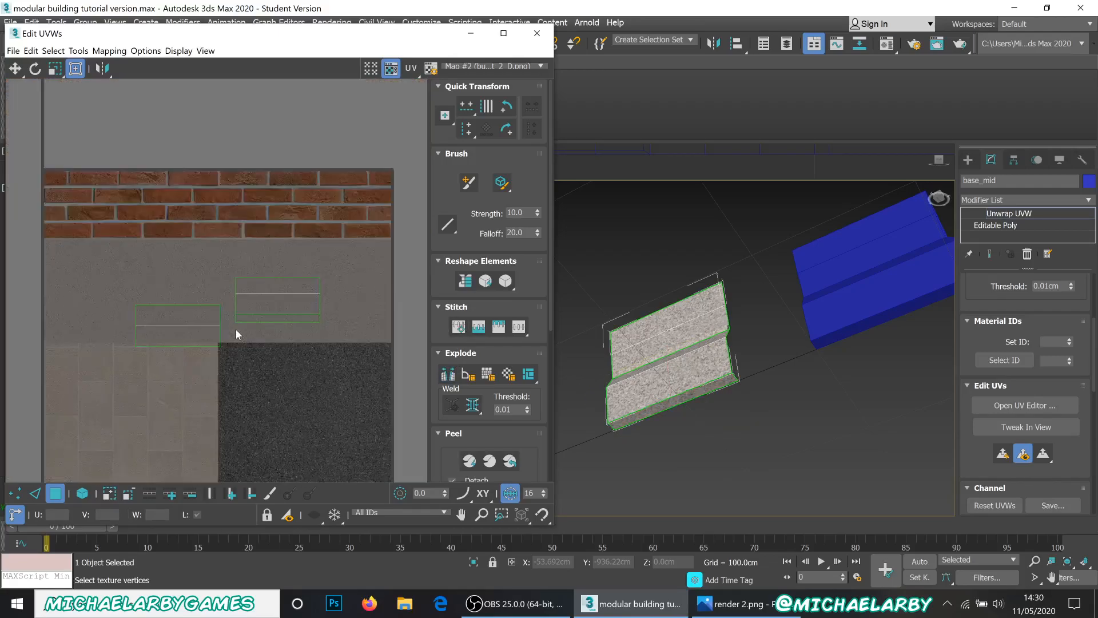
- Move the whole lower UV shell down so its bottom edge sits on the concrete strip's bottom border
left_click_drag(261, 372, 262, 366)
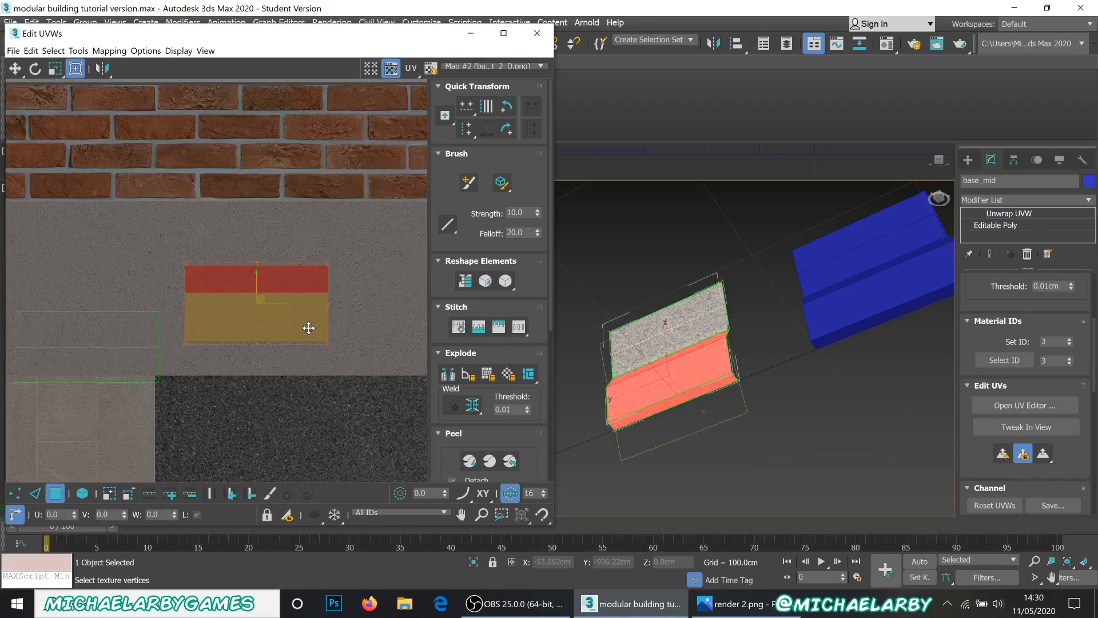
left_click_drag(263, 302, 277, 332)
scroll(243, 375, "up", 6)
scroll(190, 321, "down", 2)
scroll(149, 370, "up", 5)
left_click_drag(155, 309, 154, 325)
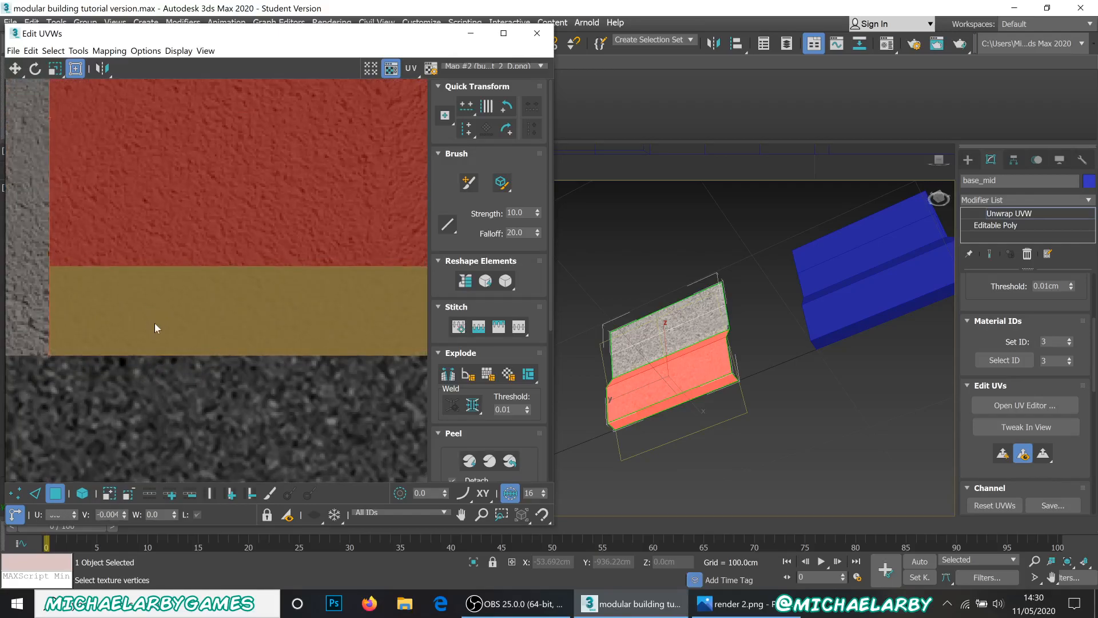
- Scale the lower UV shell up proportionally to fill the full height of the concrete strip and align its edges
scroll(95, 428, "down", 5)
scroll(287, 324, "up", 2)
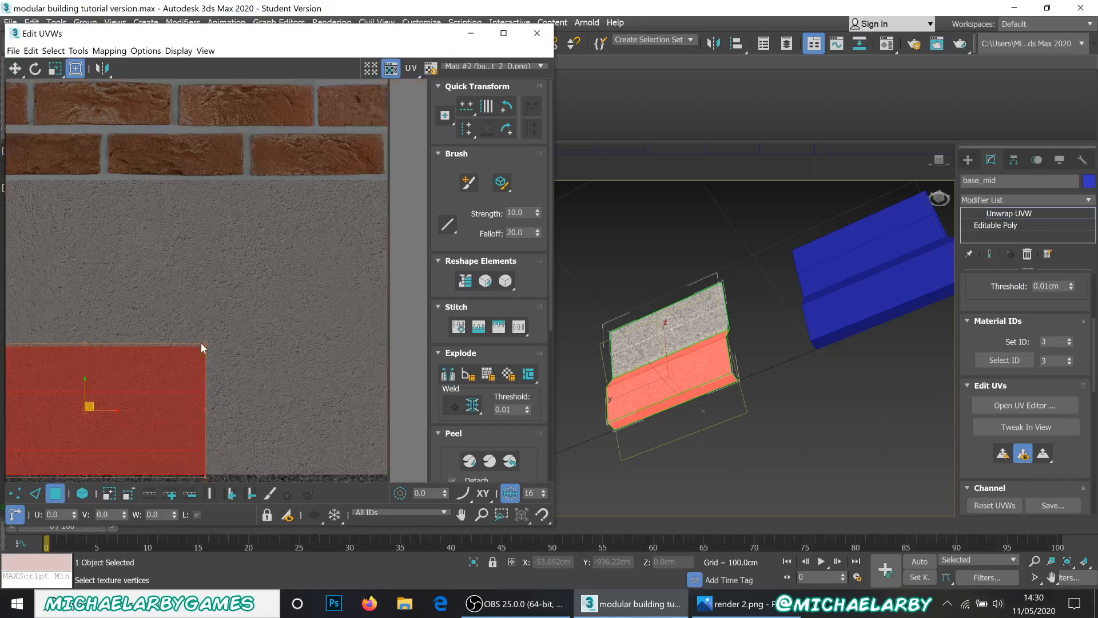
left_click_drag(209, 340, 477, 177)
scroll(430, 218, "down", 4)
left_click_drag(362, 301, 240, 301)
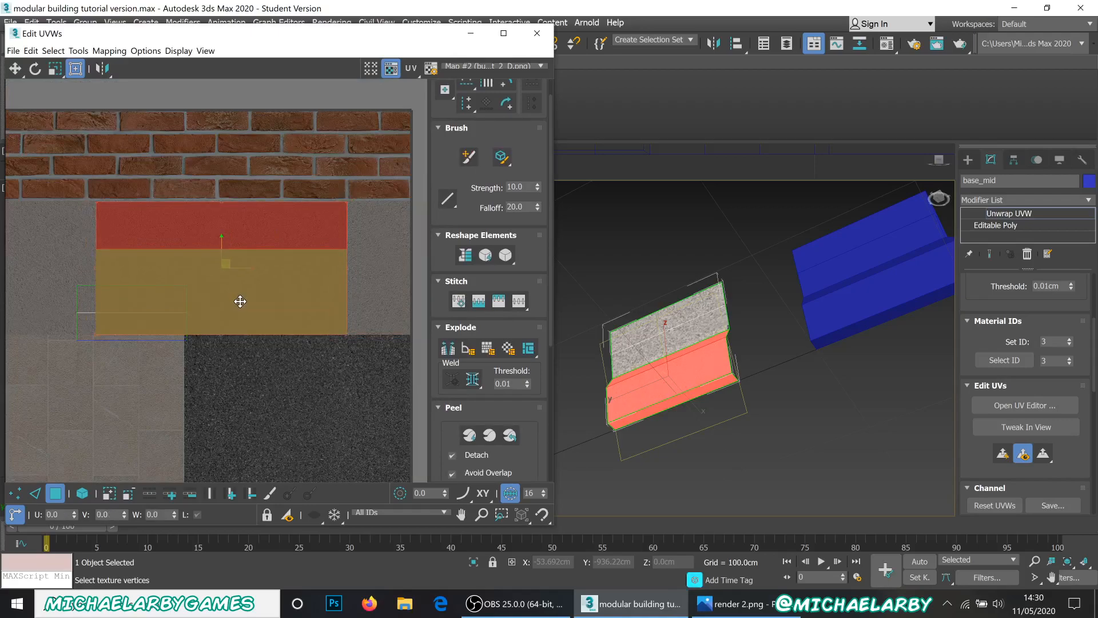
scroll(341, 219, "up", 5)
scroll(376, 111, "up", 2)
left_click_drag(382, 155, 392, 150)
scroll(354, 201, "down", 7)
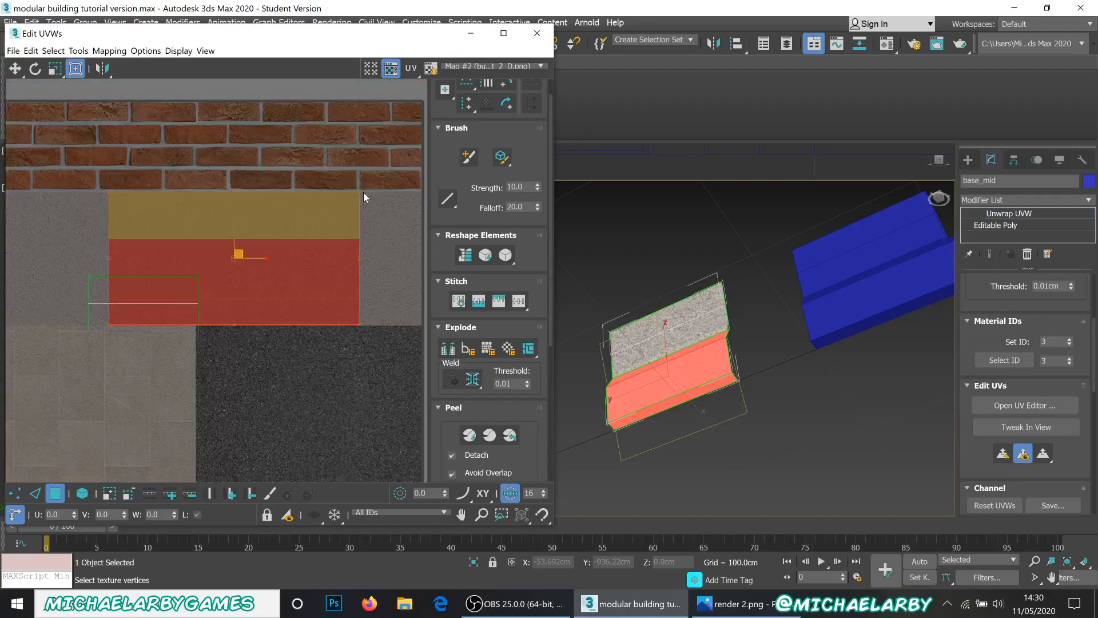
- Examine how the enlarged lower UV shell fits the concrete strip, checking its edges and the space beside it
scroll(363, 192, "down", 4)
scroll(312, 226, "up", 1)
scroll(389, 207, "down", 3)
scroll(402, 207, "up", 3)
scroll(396, 219, "up", 4)
scroll(387, 224, "down", 4)
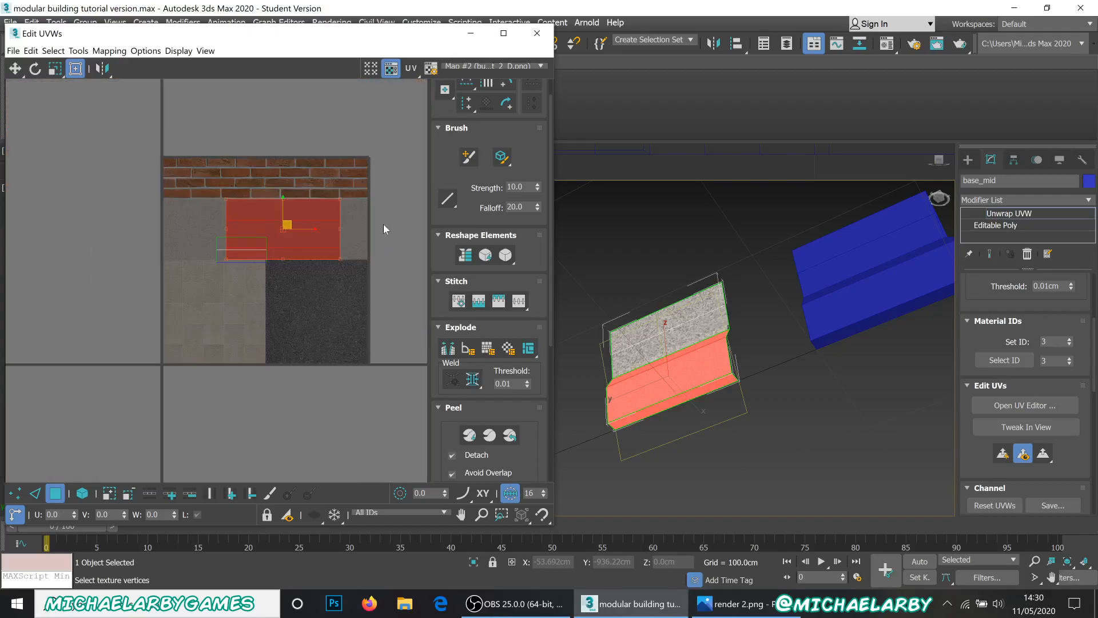
scroll(384, 225, "up", 2)
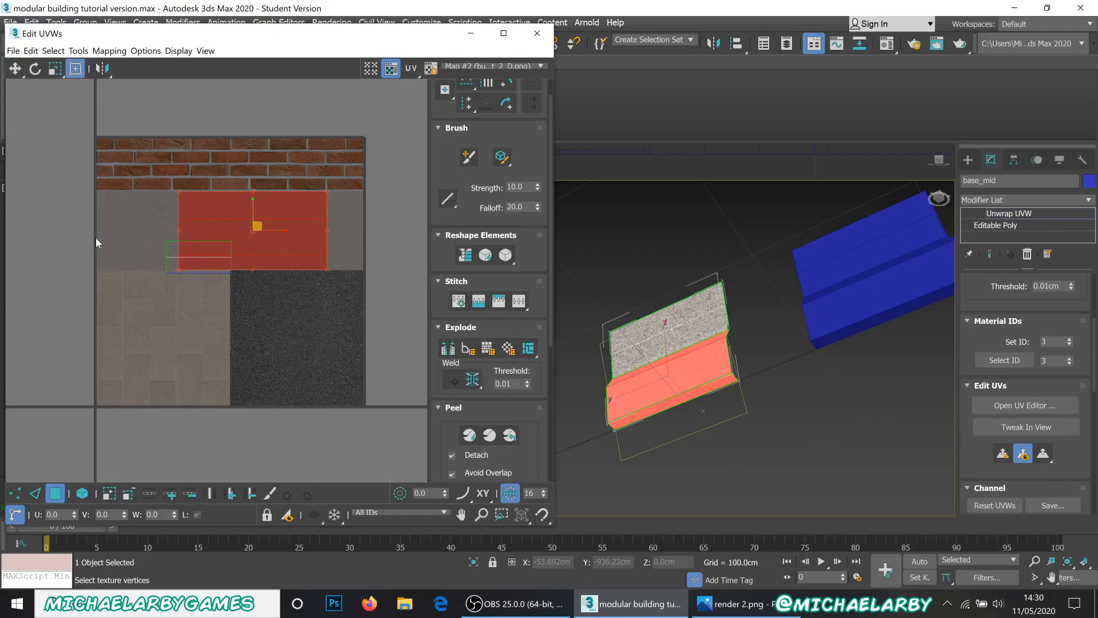
scroll(188, 234, "up", 1)
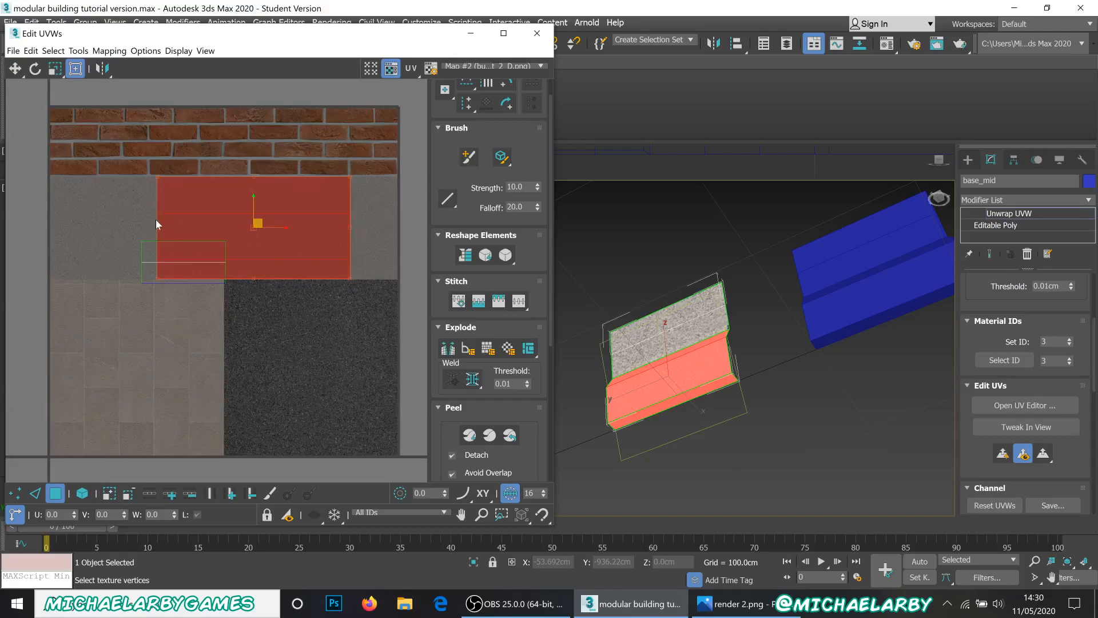
scroll(171, 218, "up", 2)
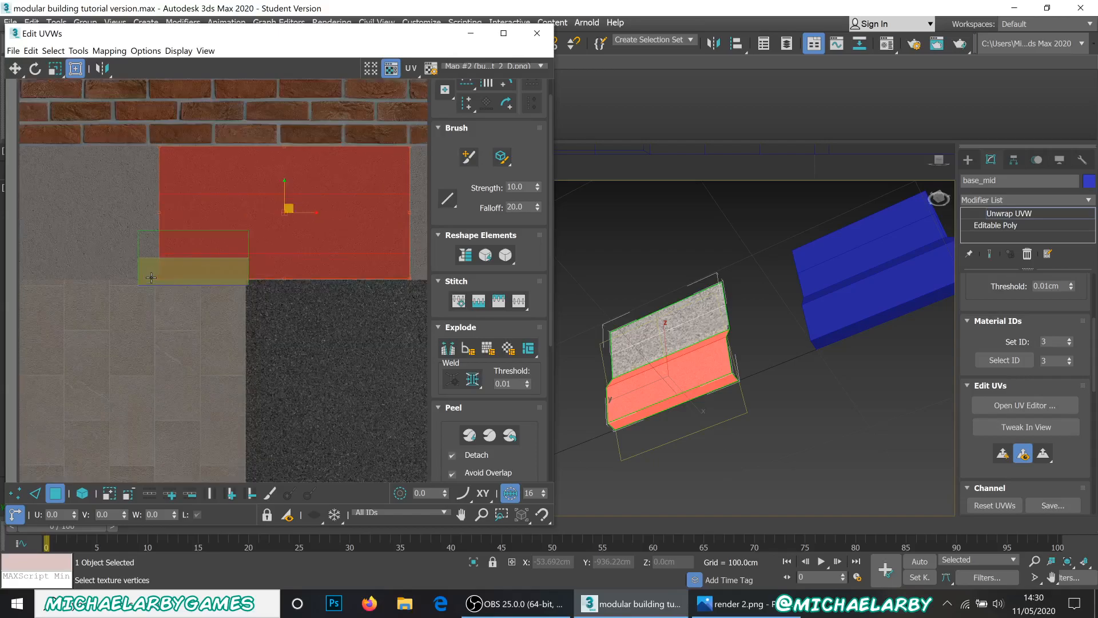
scroll(141, 211, "up", 4)
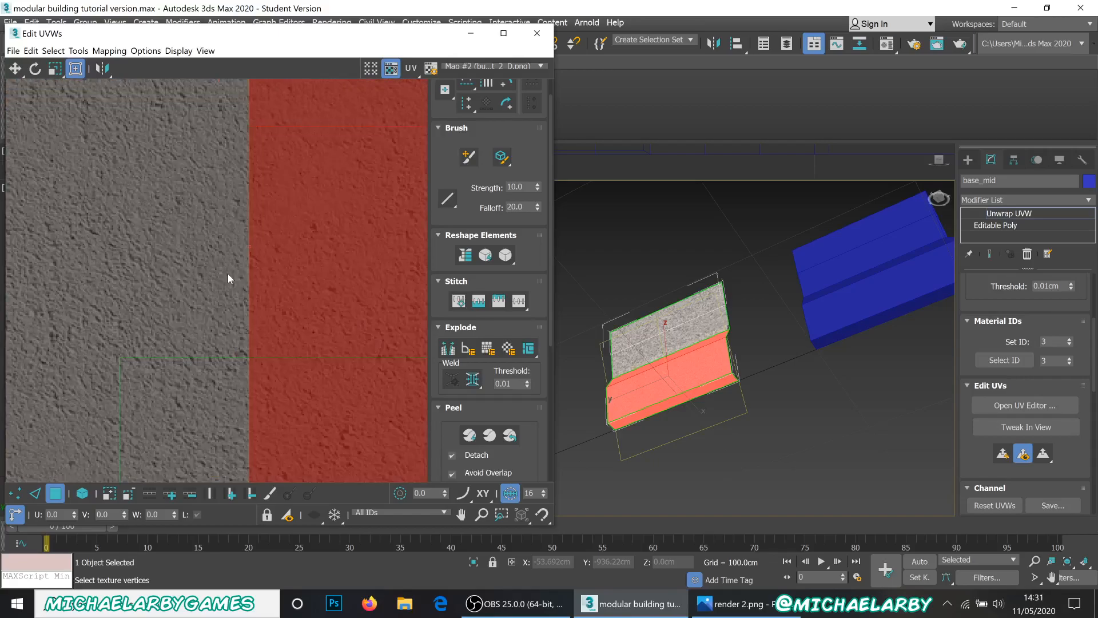
scroll(240, 270, "down", 5)
scroll(223, 283, "up", 5)
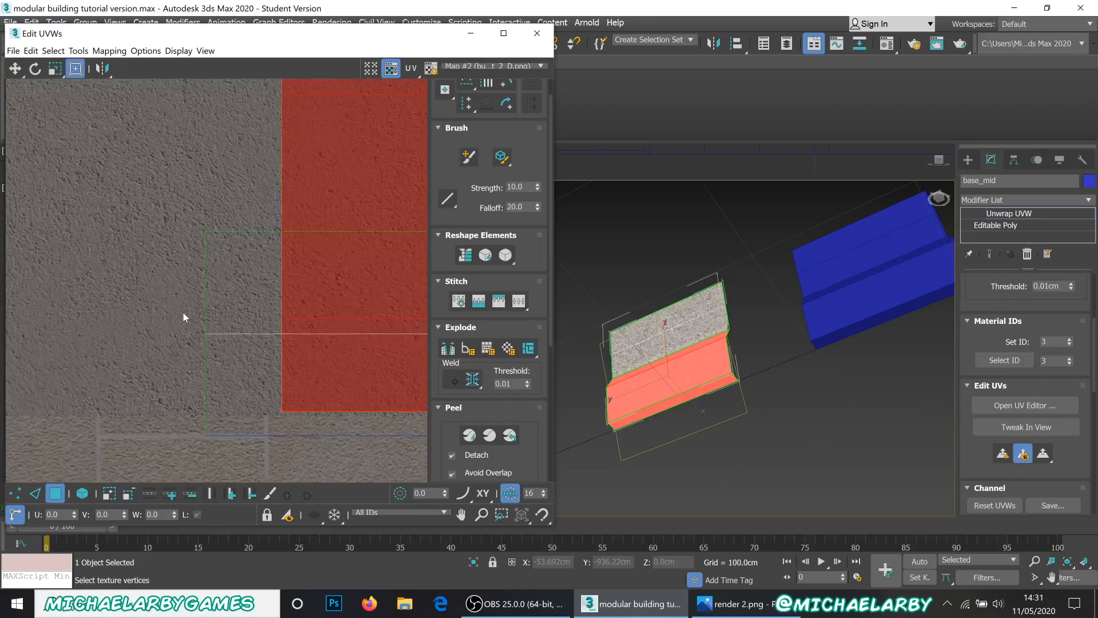
scroll(183, 312, "down", 2)
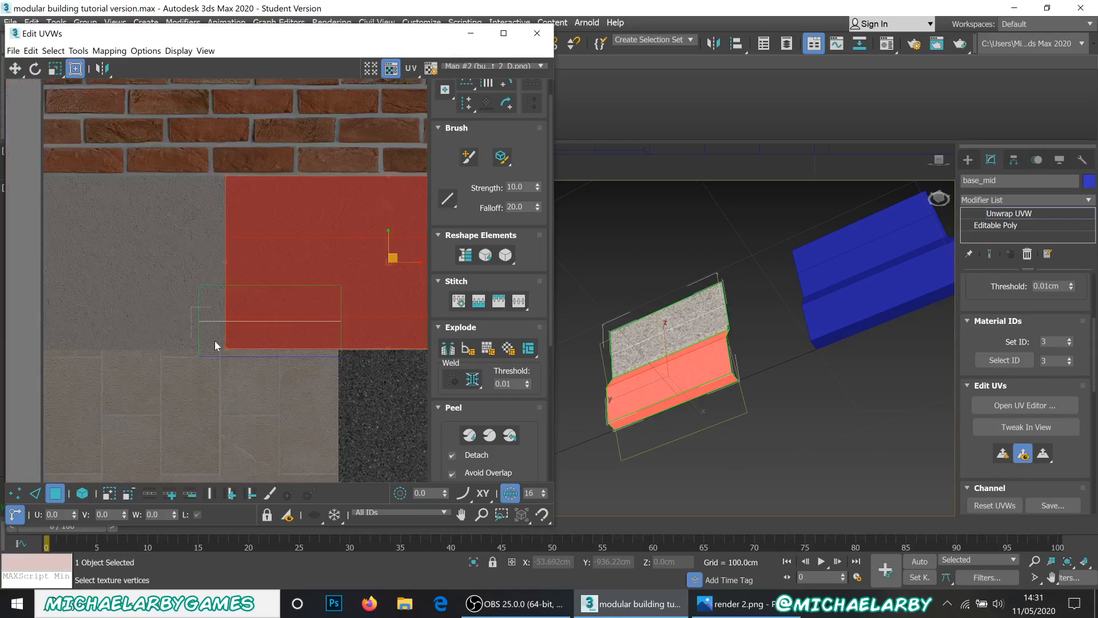
- Select the two upper faces' UVs and move them off the concrete to the empty space above the brick texture
left_click(214, 342)
scroll(212, 344, "down", 1)
scroll(219, 266, "down", 3)
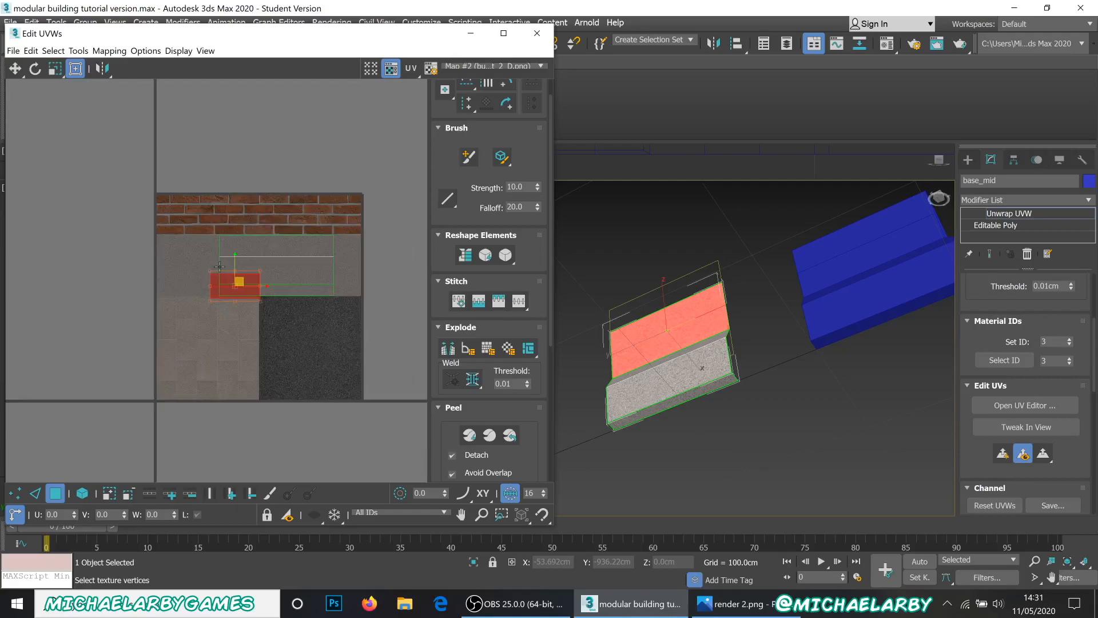
scroll(216, 289, "up", 3)
left_click_drag(212, 295, 170, 115)
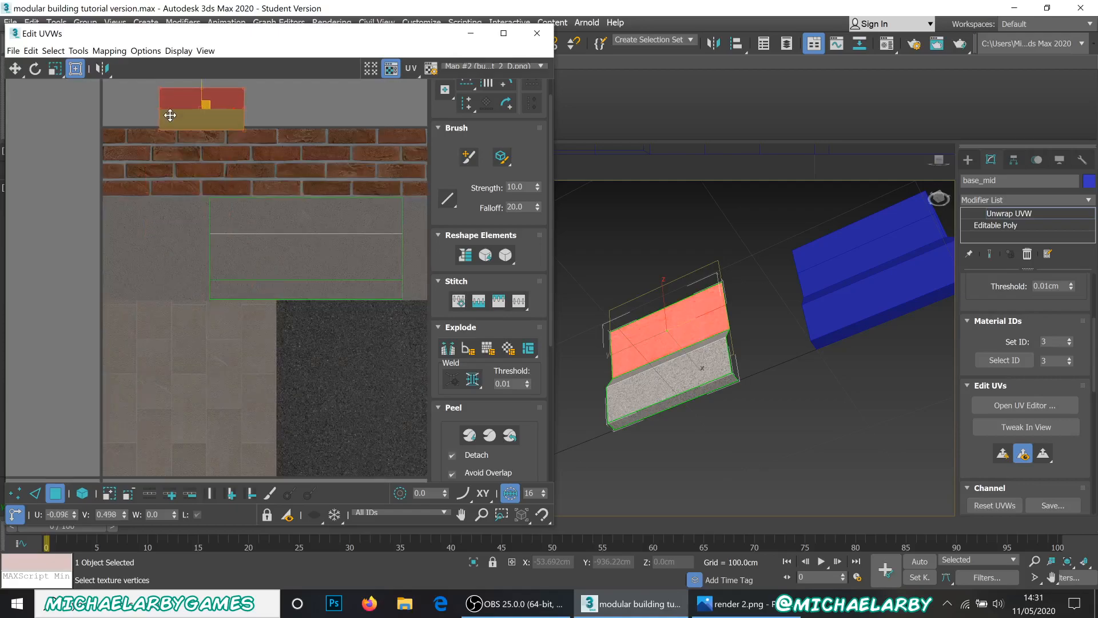
- Break the lower of the two upper UV faces away and stack it exactly over the other one
left_click(152, 206)
scroll(152, 206, "up", 4)
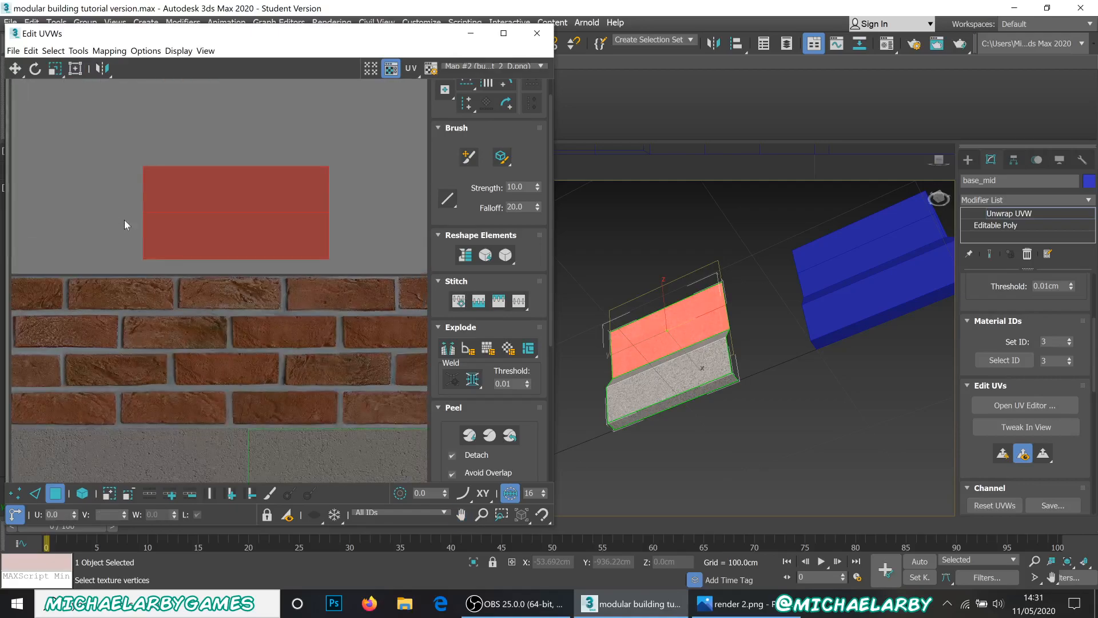
scroll(124, 220, "up", 2)
left_click(119, 228)
left_click(213, 244)
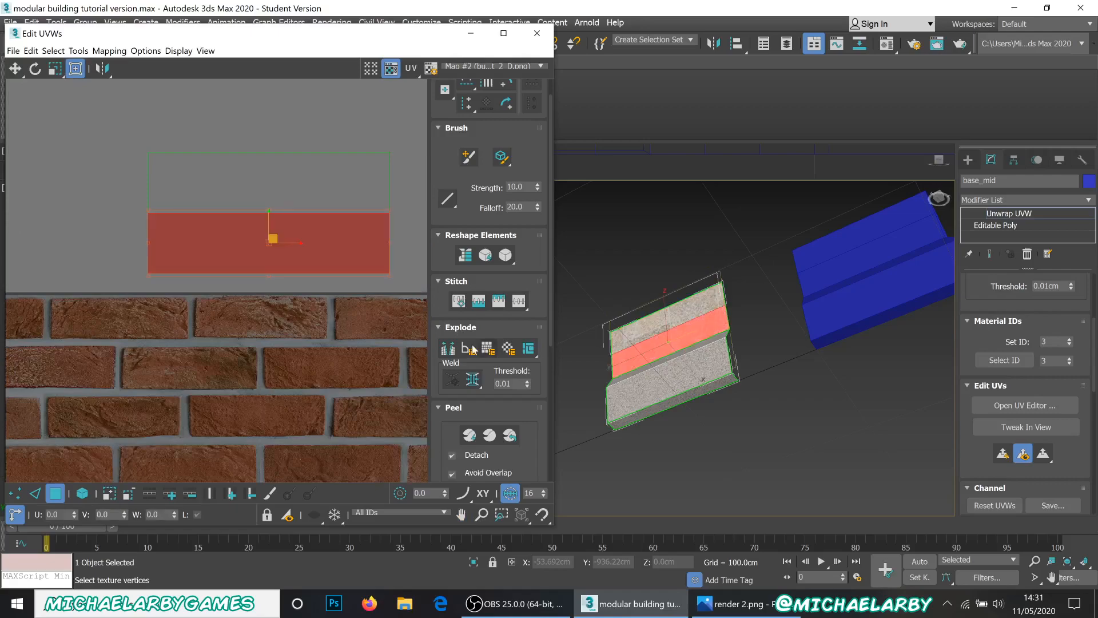
left_click(446, 349)
left_click(120, 246)
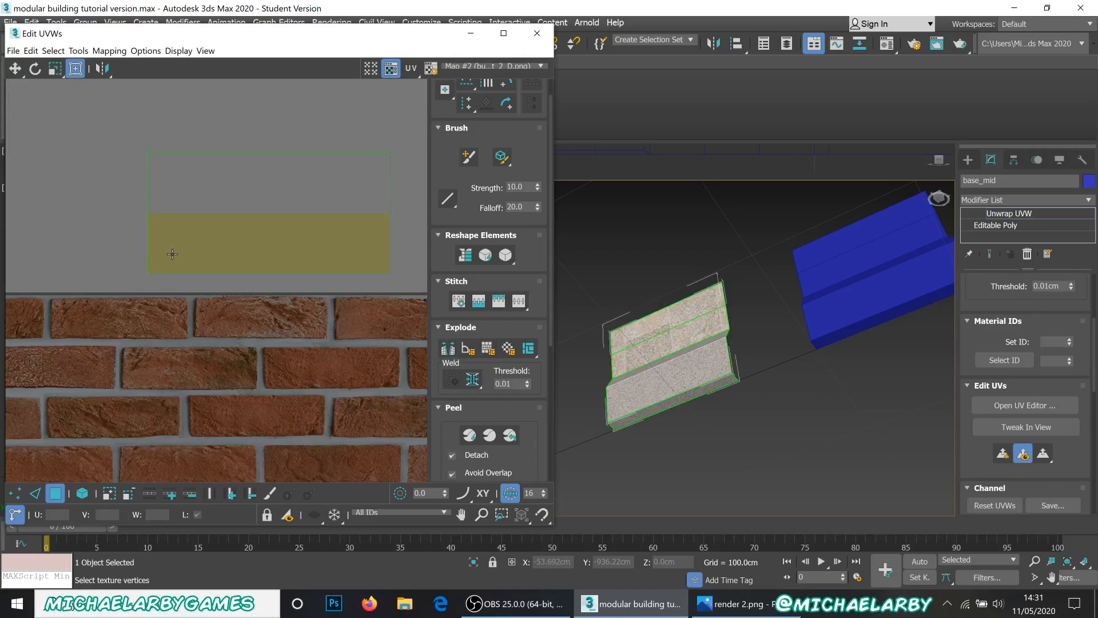
left_click(181, 222)
scroll(160, 196, "up", 3)
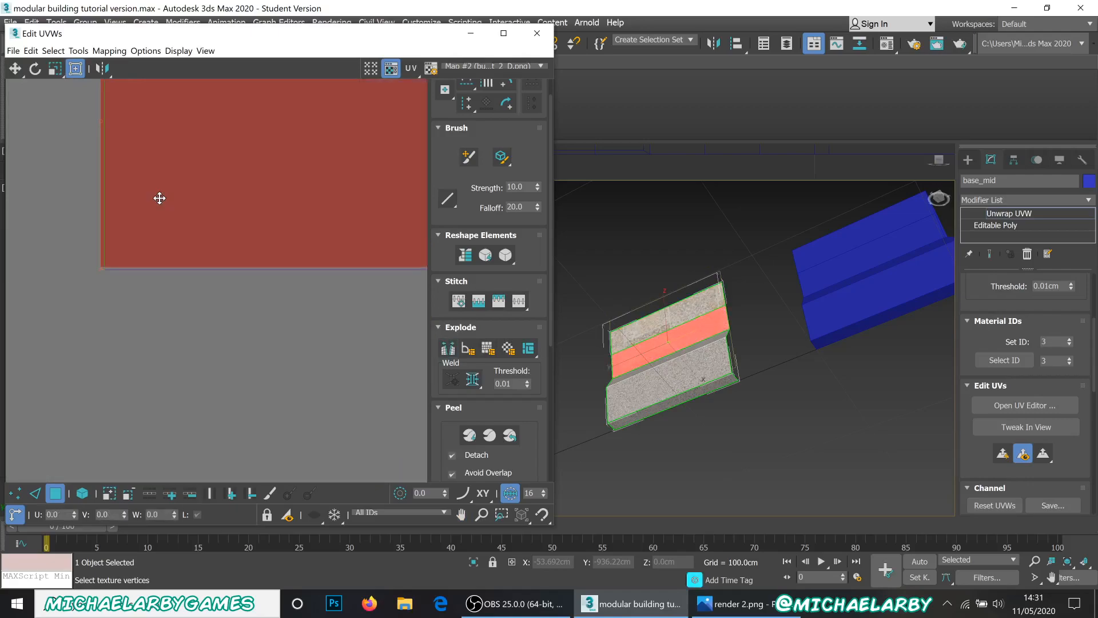
scroll(149, 230, "up", 3)
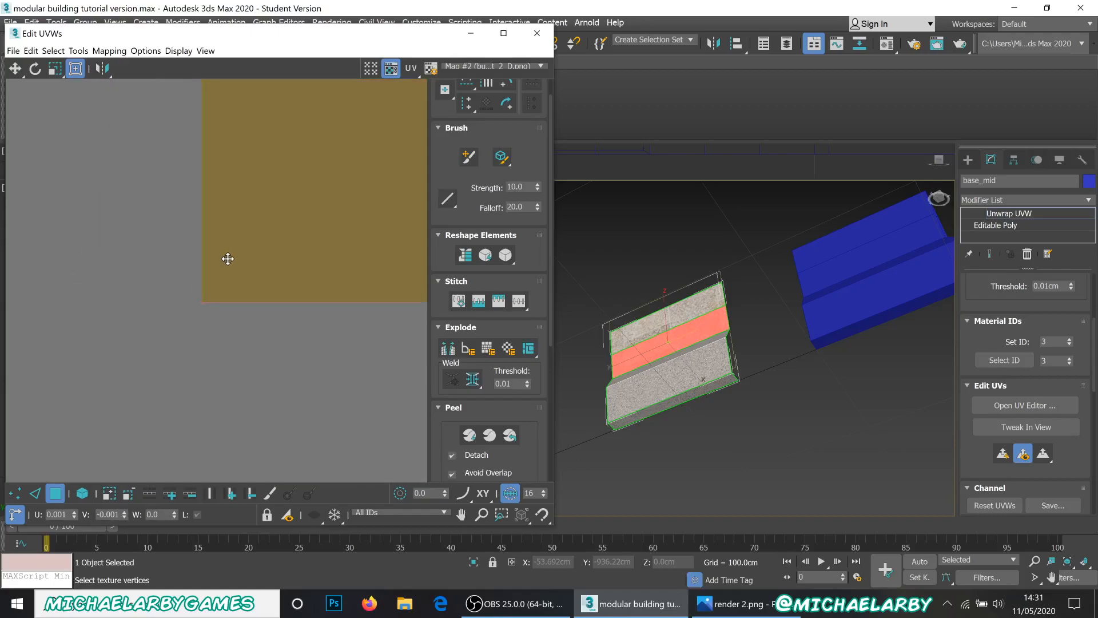
left_click_drag(230, 258, 231, 258)
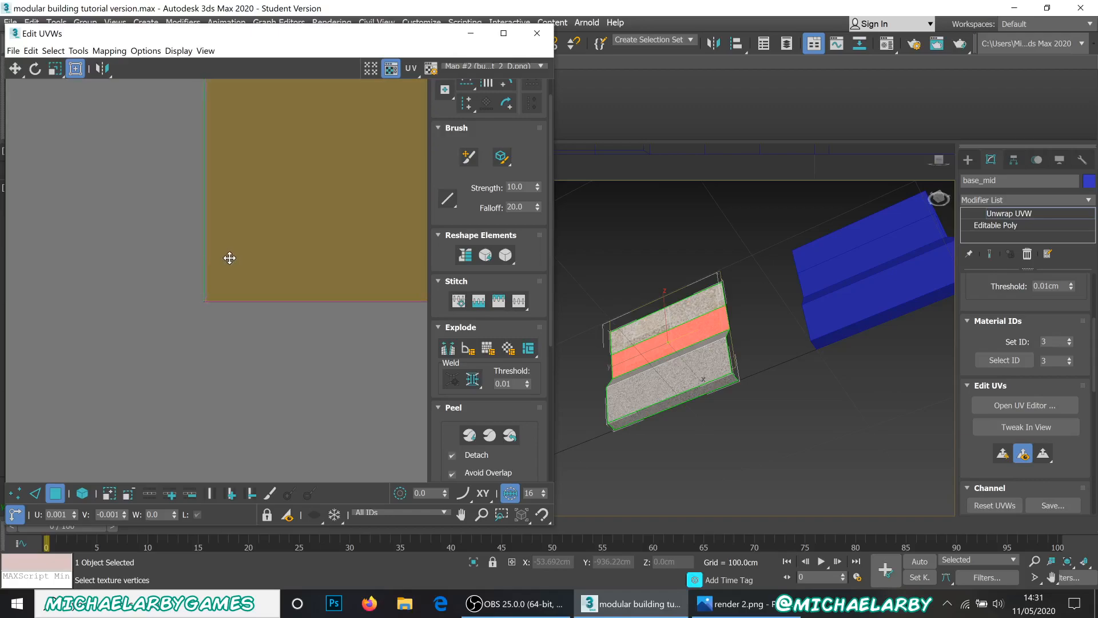
scroll(131, 275, "down", 5)
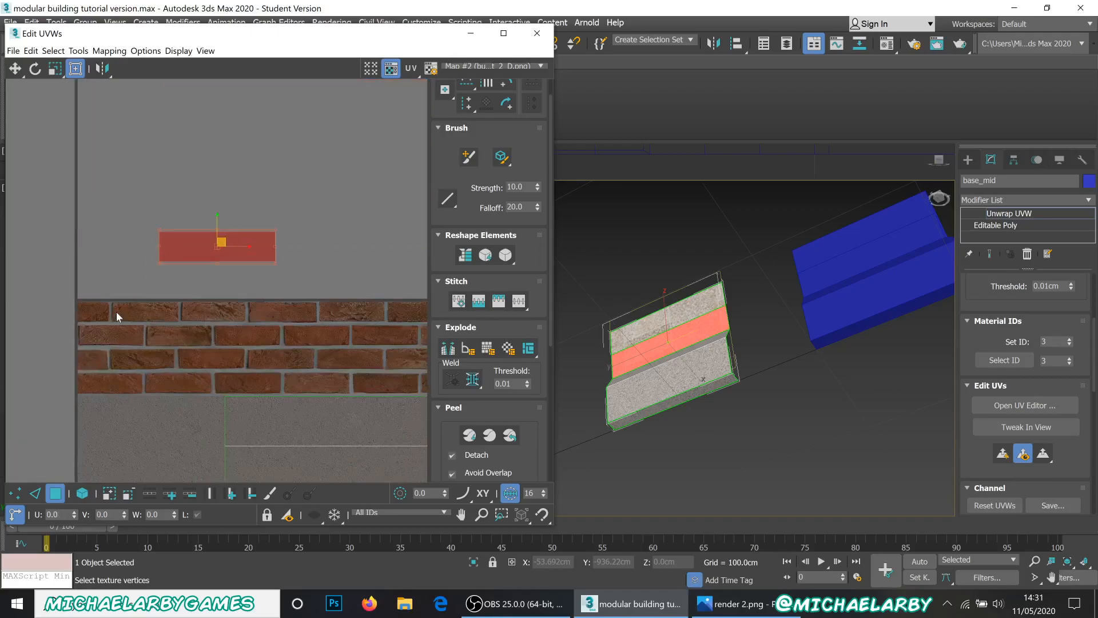
- Move both stacked upper faces' UVs onto the brick strip, aligned to its bottom-left corner
left_click(150, 251)
left_click(195, 246)
left_click_drag(184, 248, 98, 380)
scroll(98, 380, "up", 6)
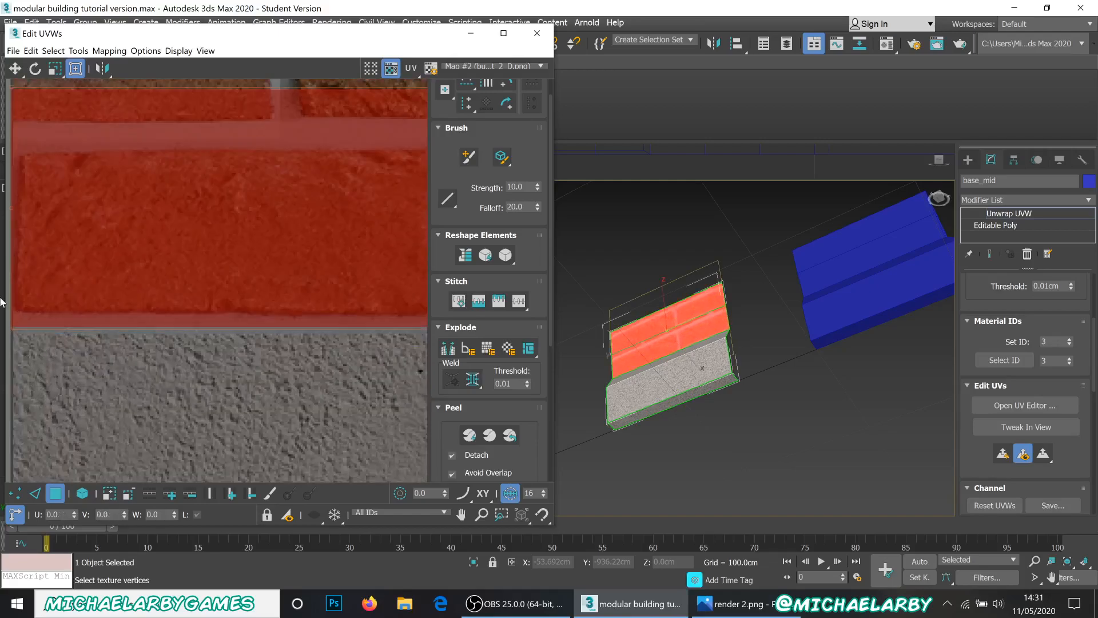
middle_click_drag(95, 275, 127, 274)
scroll(67, 277, "up", 4)
mouse_move(86, 333)
left_mouse_down()
mouse_move(98, 305)
mouse_move(89, 335)
left_mouse_up()
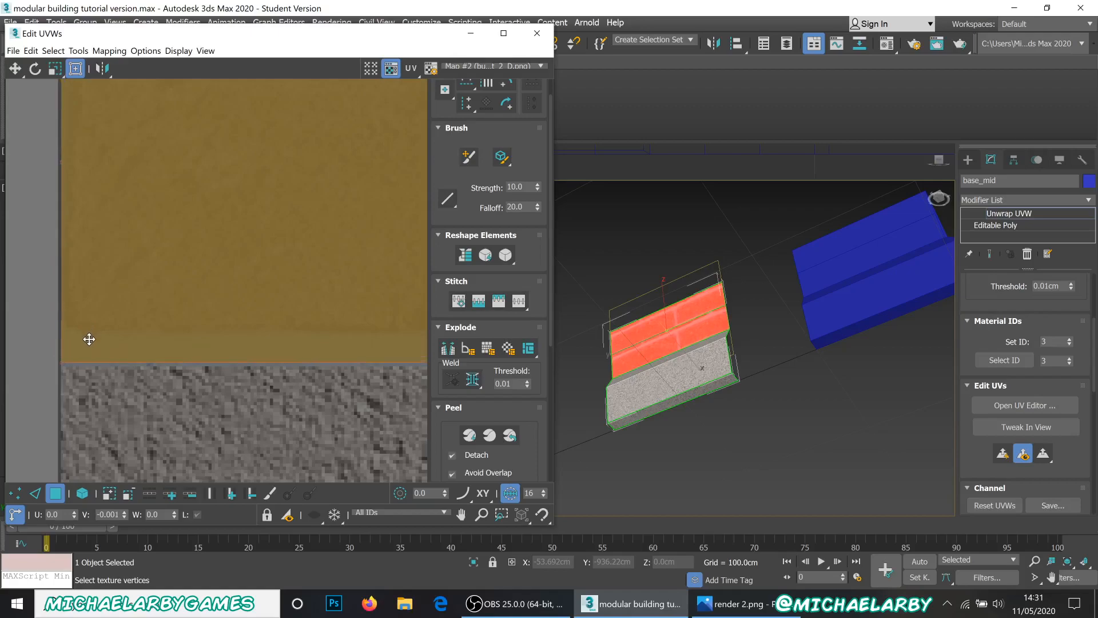
- Scale the stacked upper UV faces up proportionally until they span the full height of the brick strip
scroll(82, 342, "down", 8)
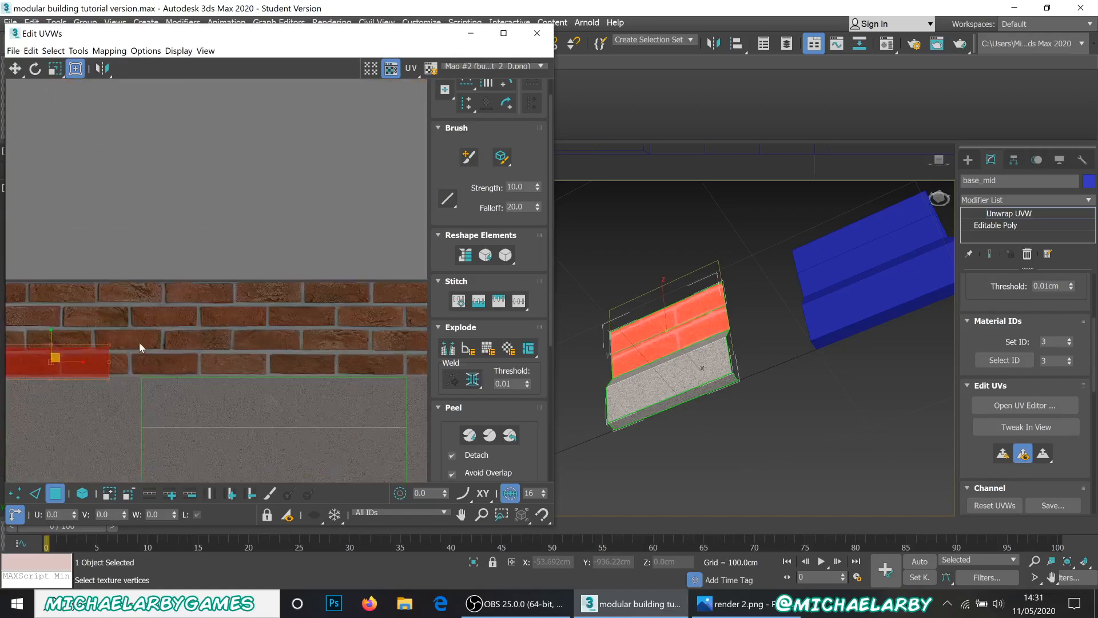
left_click_drag(101, 342, 334, 277)
scroll(223, 277, "down", 5)
scroll(226, 321, "up", 4)
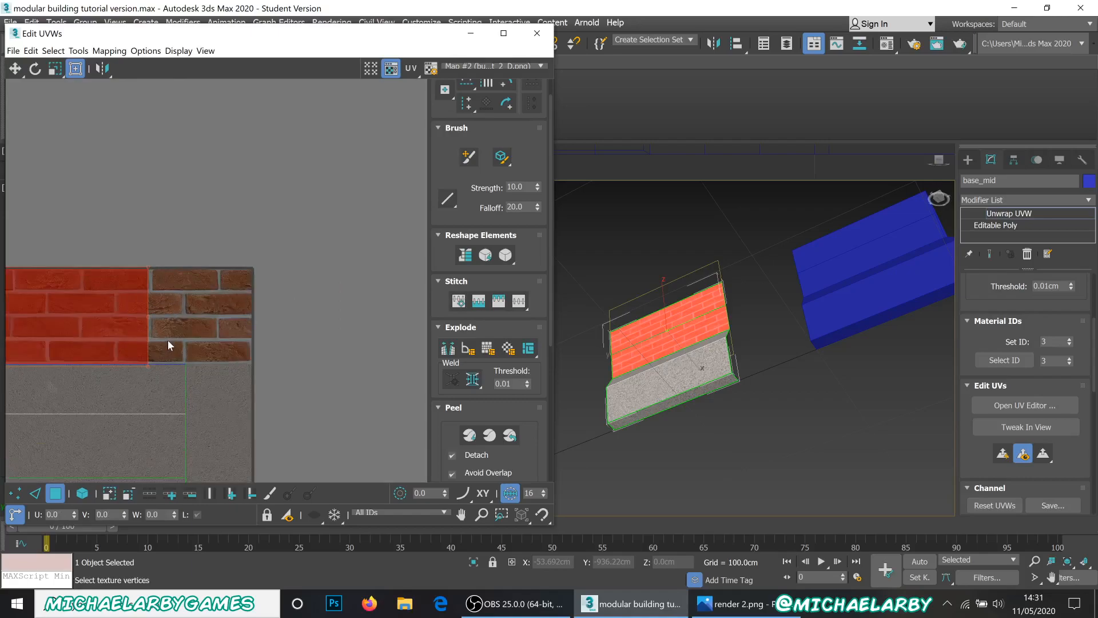
scroll(167, 339, "up", 1)
- Compare base_mid's brick scale in the viewport with the brickwork on the neighbouring window modules
middle_click_drag(694, 296, 910, 322, "alt")
scroll(665, 314, "up", 8)
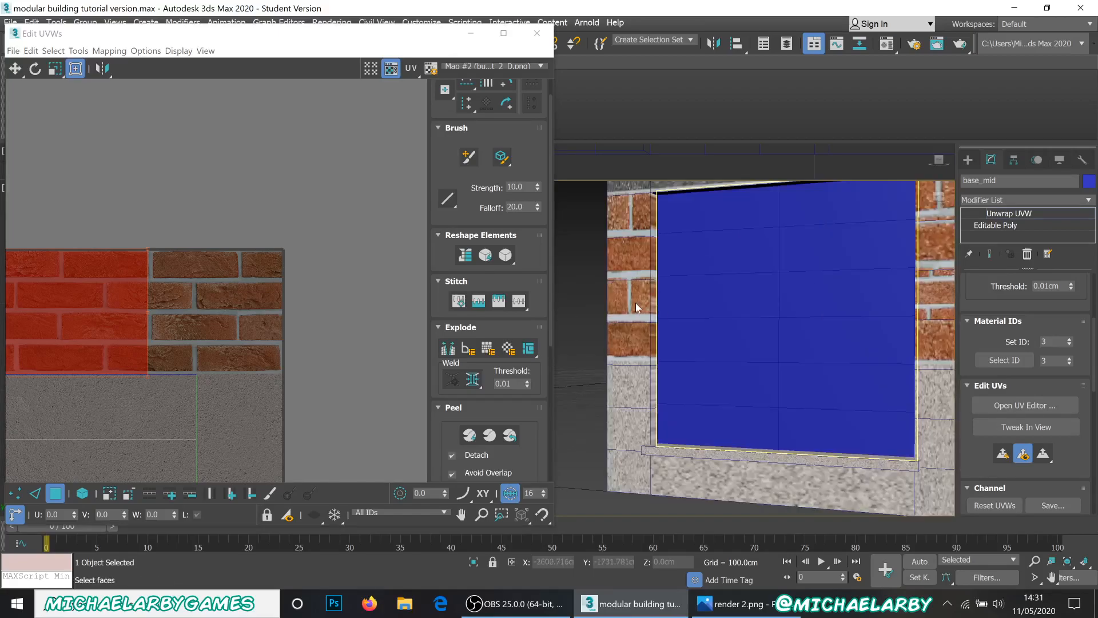
scroll(636, 307, "down", 3)
scroll(655, 291, "down", 4)
middle_click_drag(582, 298, 624, 293)
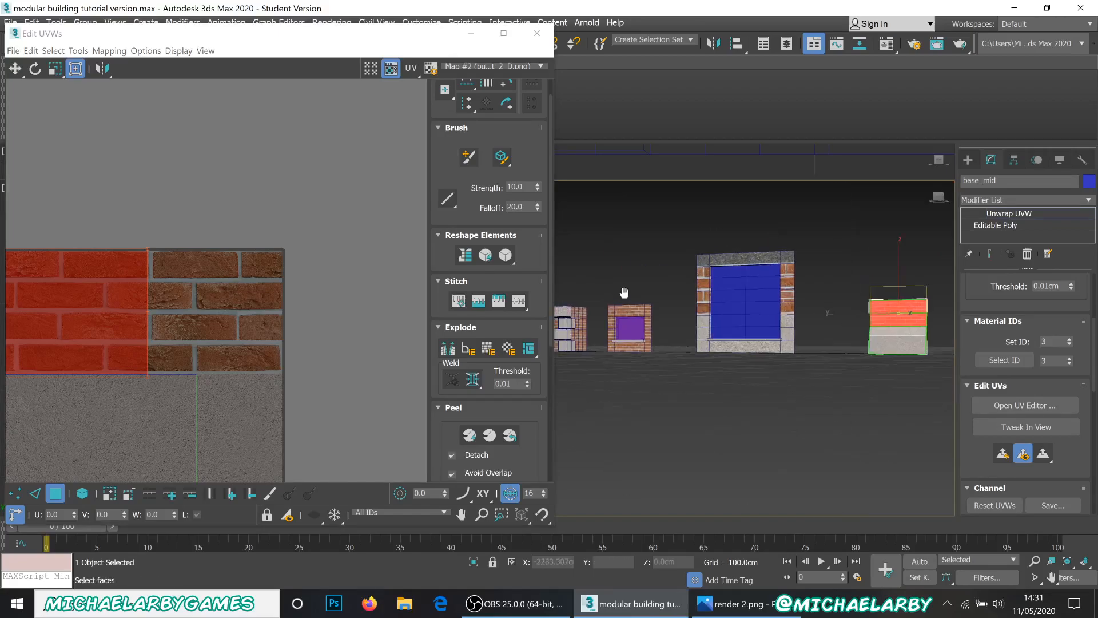
scroll(632, 322, "up", 6)
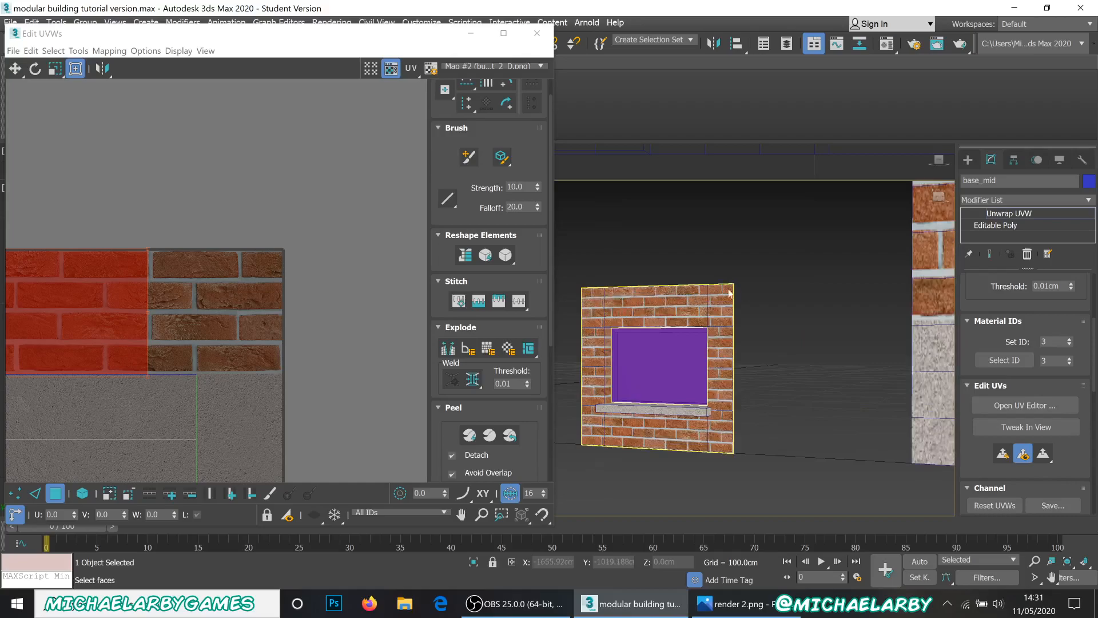
scroll(591, 238, "down", 4)
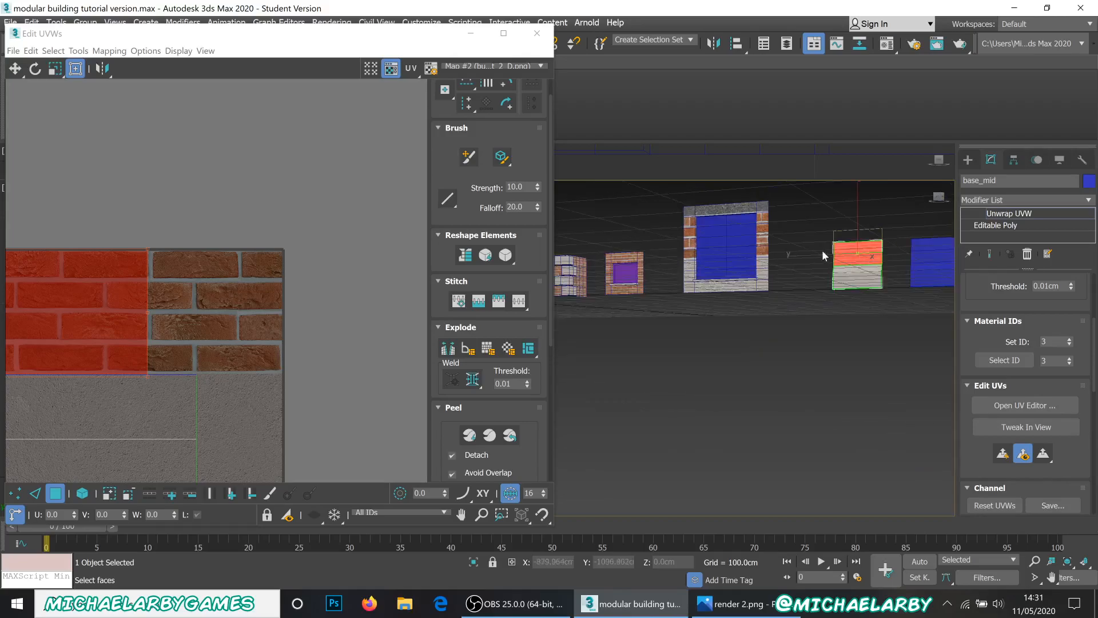
scroll(896, 230, "up", 8)
middle_click_drag(850, 226, 793, 231)
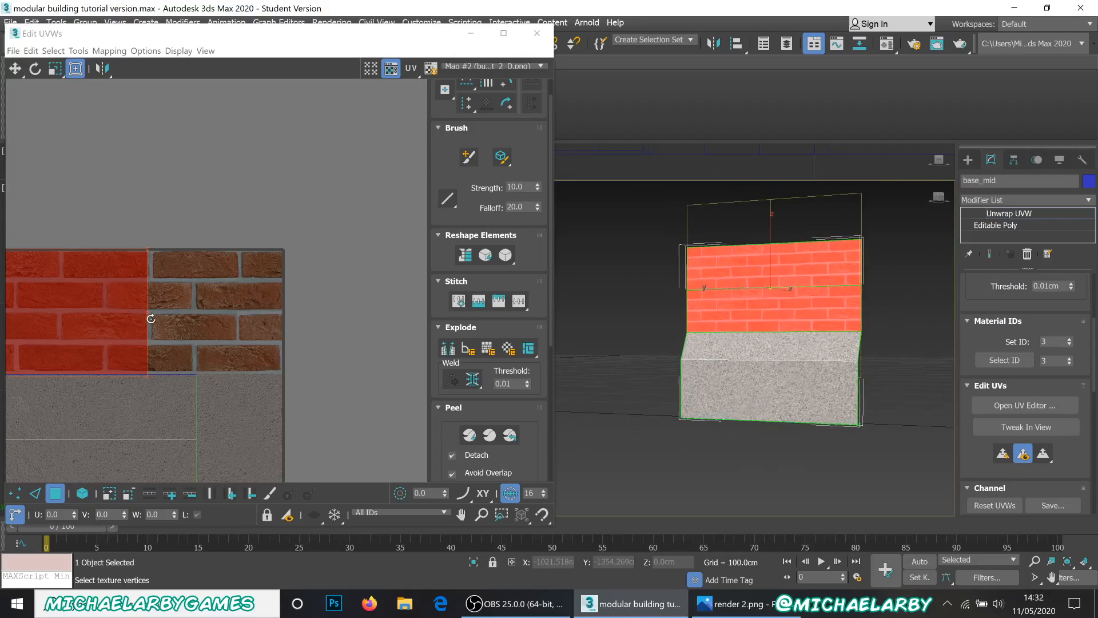
- Stretch the stacked upper UV faces horizontally to the brick strip's right edge and fit them to its upper-right corner
scroll(160, 269, "up", 1)
left_click_drag(147, 242, 323, 241)
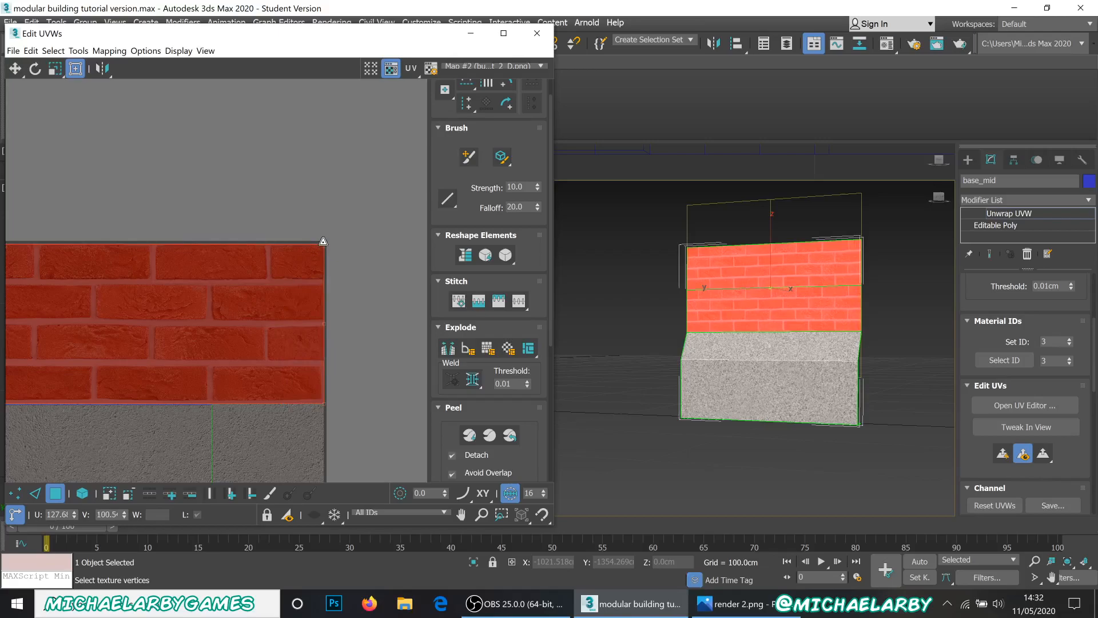
scroll(319, 240, "up", 5)
left_click_drag(302, 241, 312, 214)
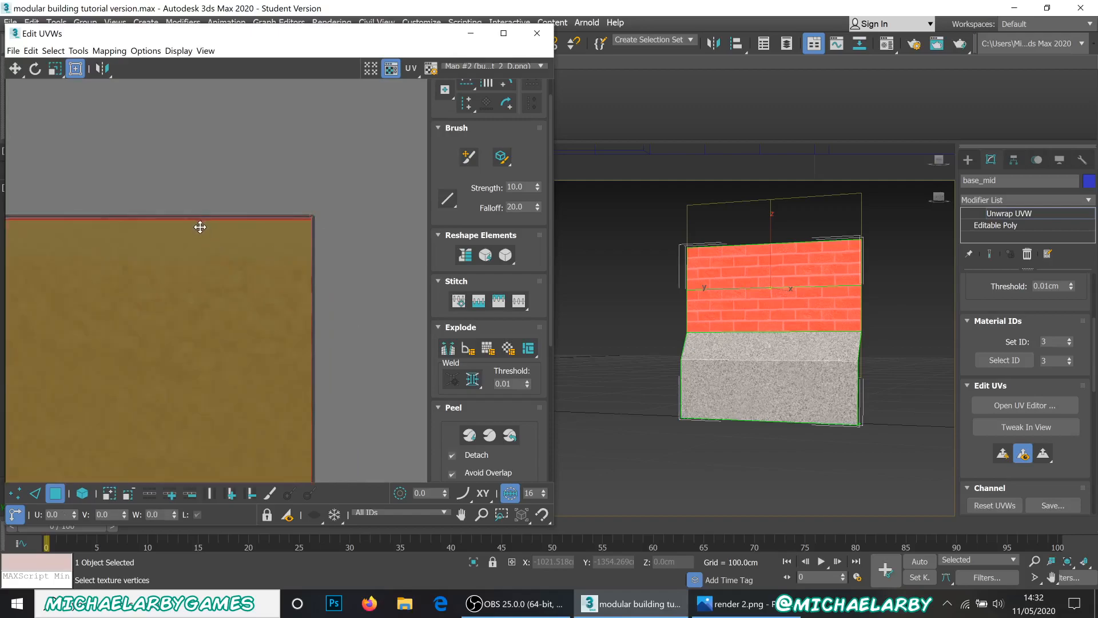
left_click(312, 408)
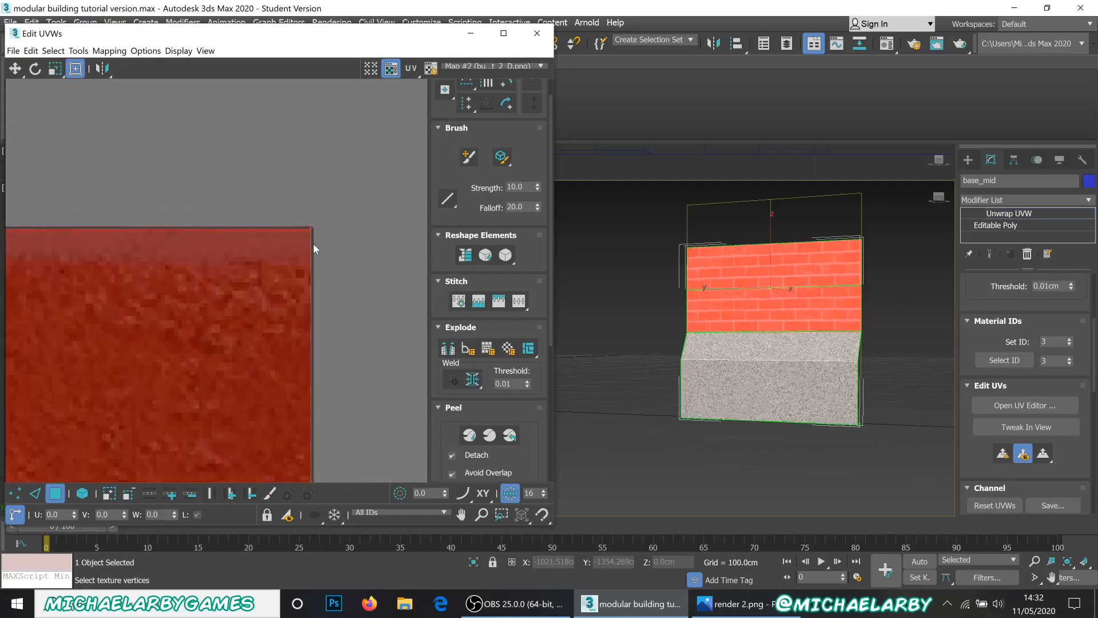
- Deselect the upper faces of base_mid, check its textured sides in the viewport and close the UV editor
left_click(669, 305)
scroll(688, 312, "down", 5)
middle_click_drag(760, 319, 705, 295)
scroll(704, 280, "up", 2)
scroll(684, 255, "up", 2)
middle_click_drag(675, 259, 696, 307, "alt")
scroll(696, 306, "down", 3)
scroll(786, 300, "up", 4)
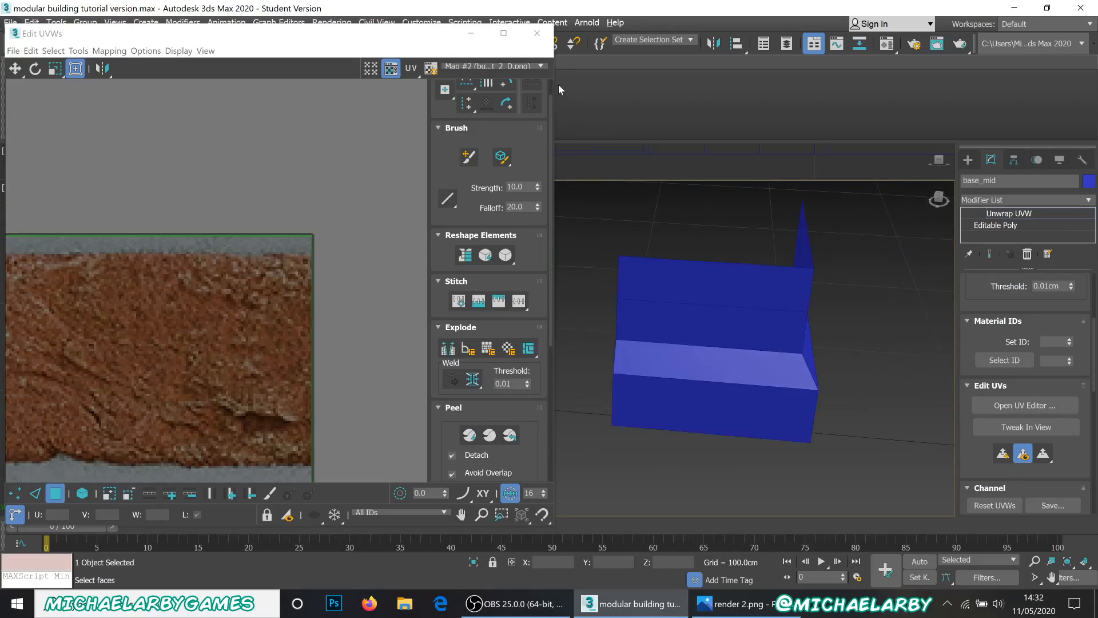
left_click(535, 39)
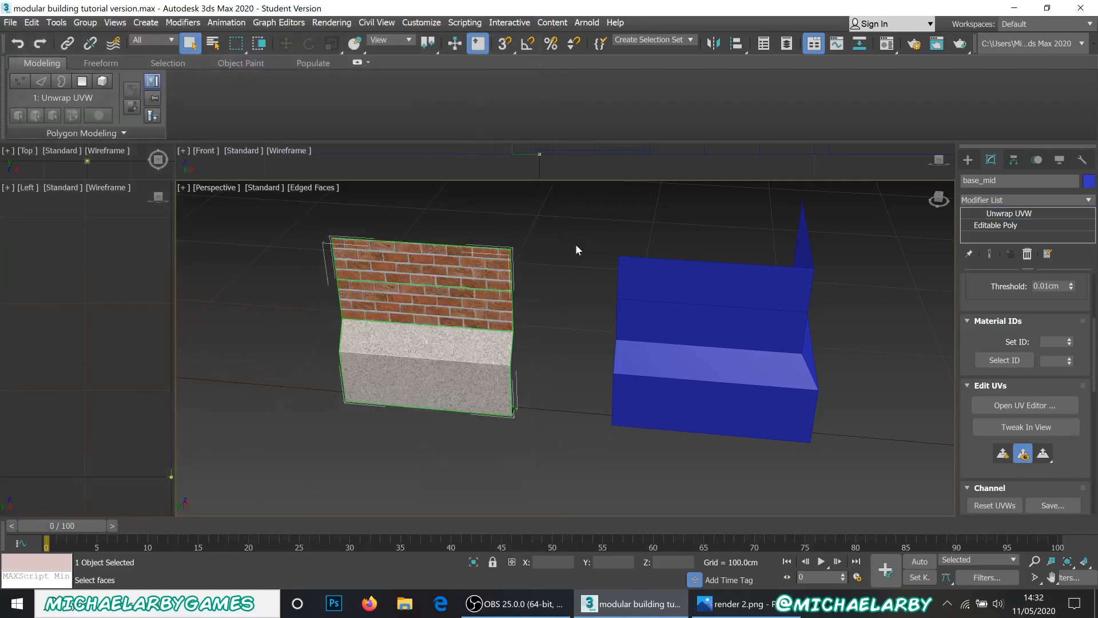
- Leave UV face editing on base_mid by returning to the top level, and deselect the module
middle_click_drag(613, 310, 530, 277, "alt")
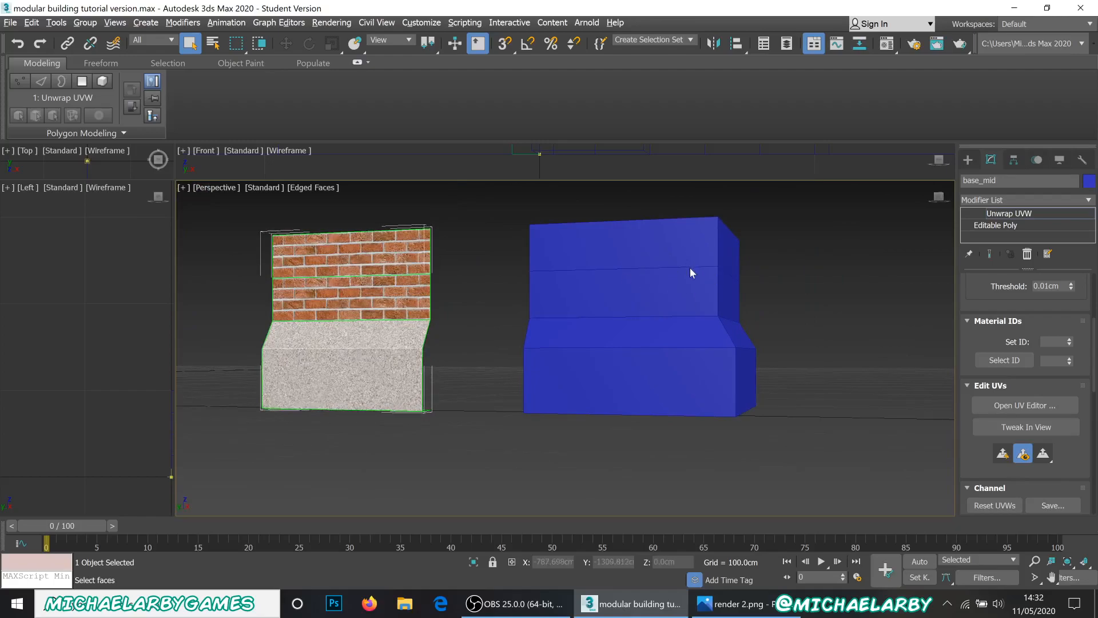
scroll(715, 283, "down", 5)
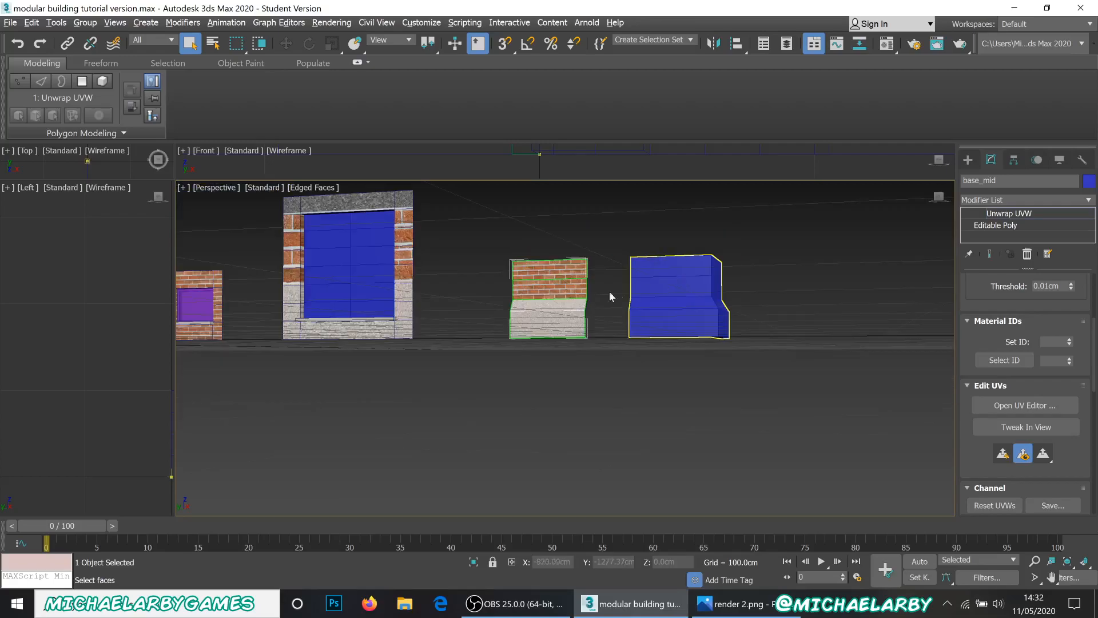
scroll(491, 286, "down", 4)
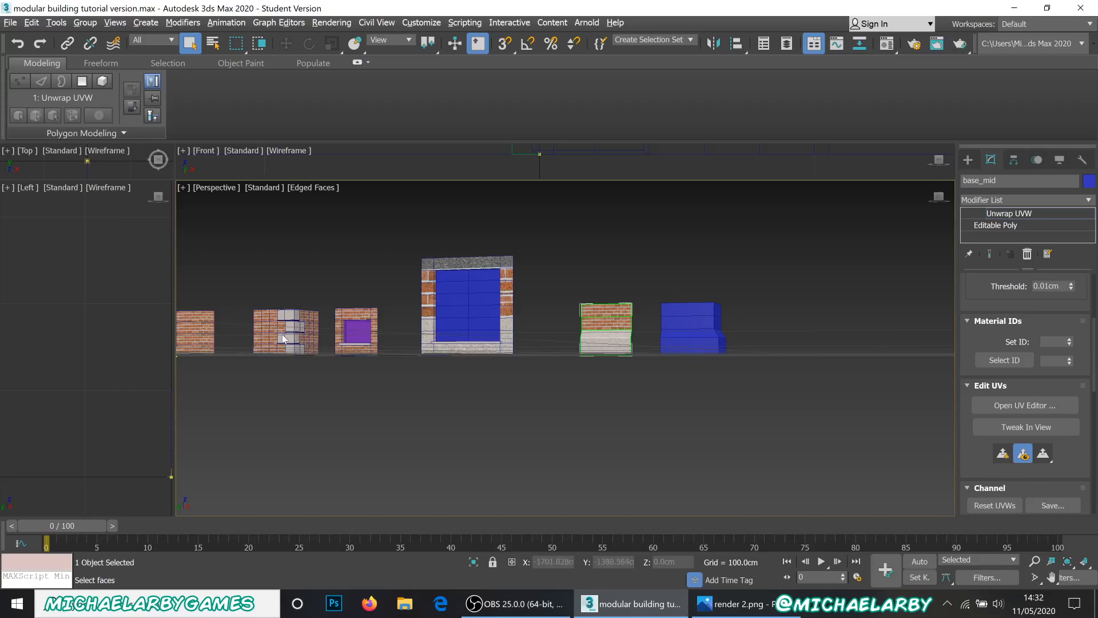
right_click(286, 382)
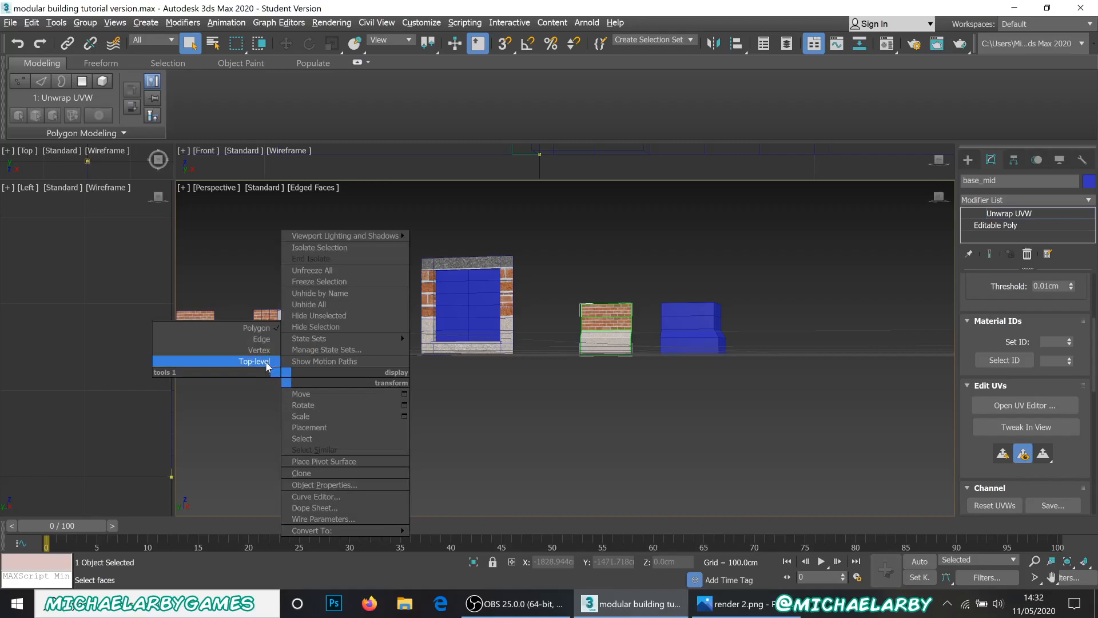
left_click(255, 361)
left_click(299, 382)
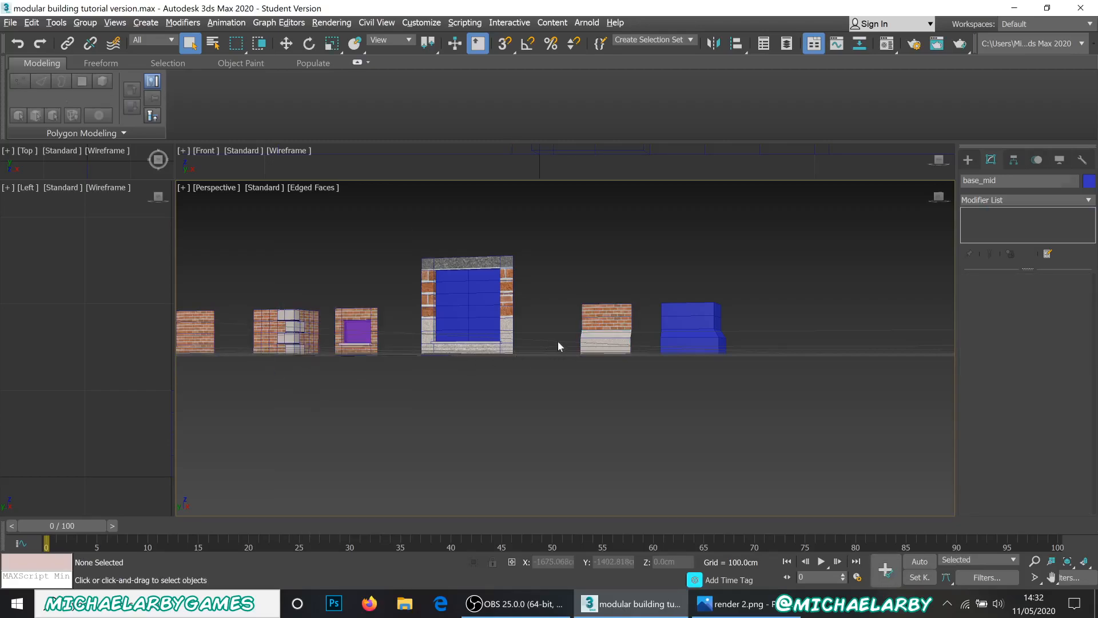
- Make one independent copy of wall_corner_mid past base_corner in the row, at about Y -1499 cm
left_click(281, 337)
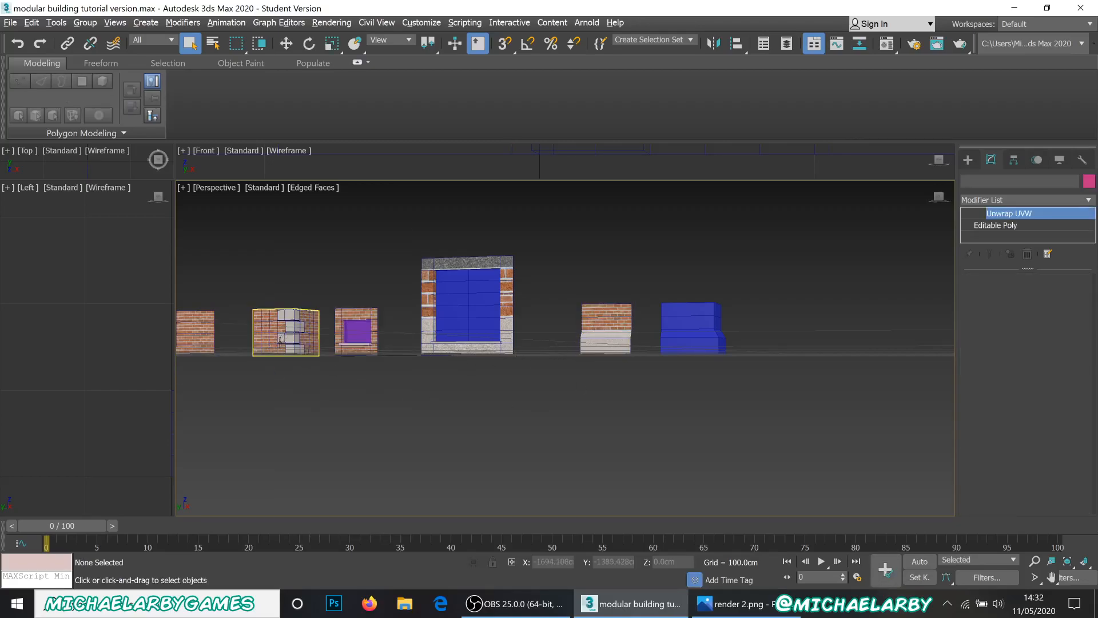
middle_click_drag(278, 363, 278, 338, "alt")
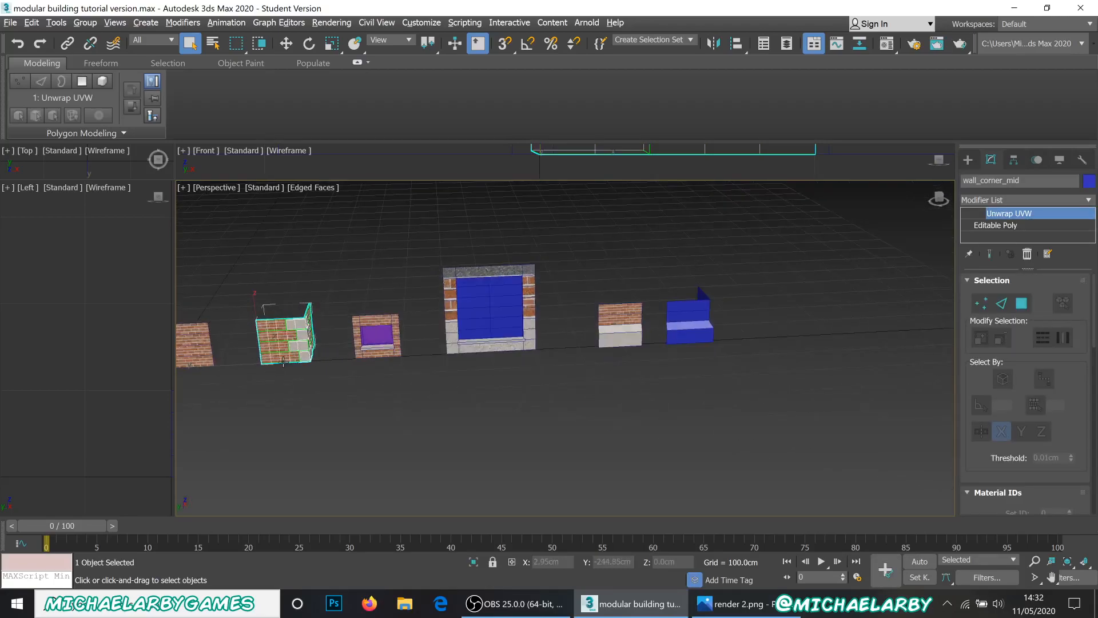
left_click(286, 43)
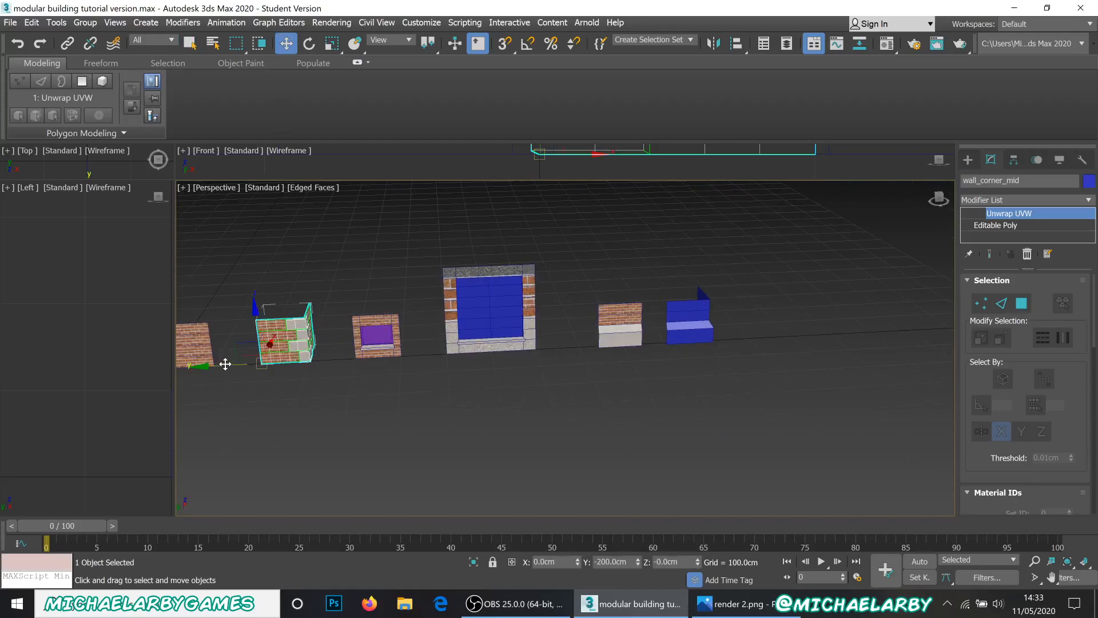
mouse_move(254, 372)
left_mouse_down("shift")
mouse_move(518, 392)
mouse_move(801, 325)
mouse_move(792, 329)
left_mouse_up("shift")
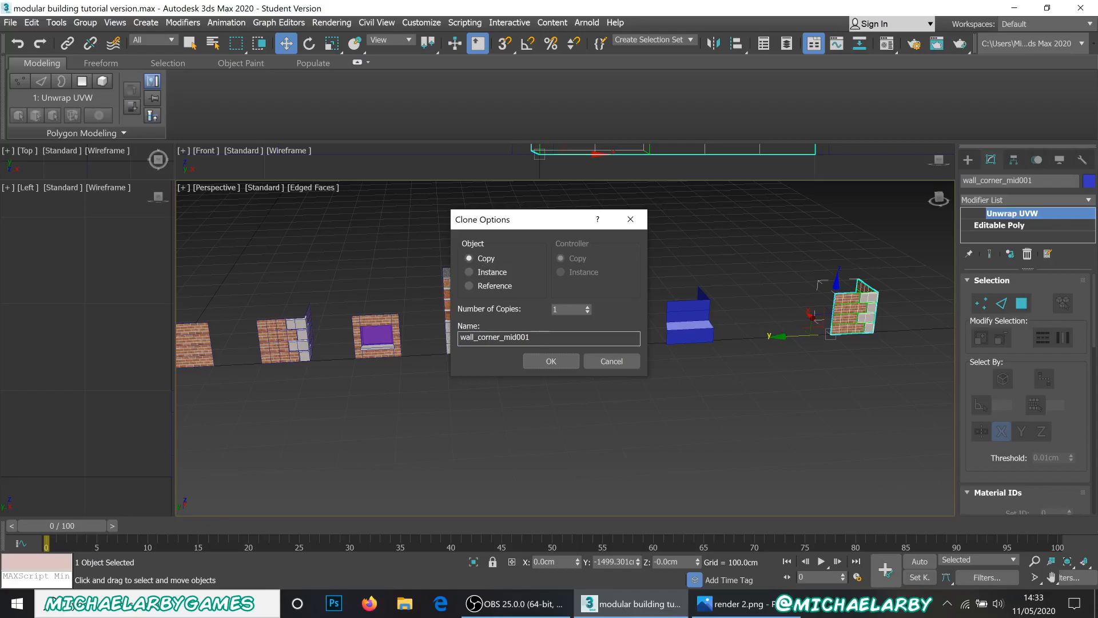
left_click(551, 361)
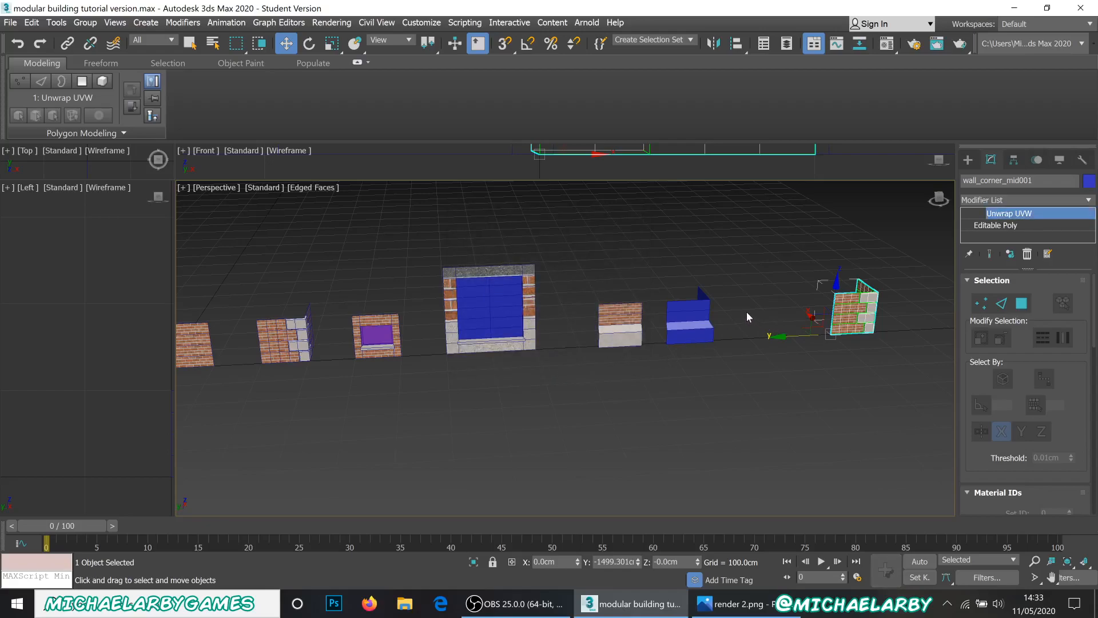
- Delete the four upper wall polygons of base_corner, leaving only its sloped plinth
middle_click_drag(744, 316, 620, 333)
scroll(770, 310, "up", 5)
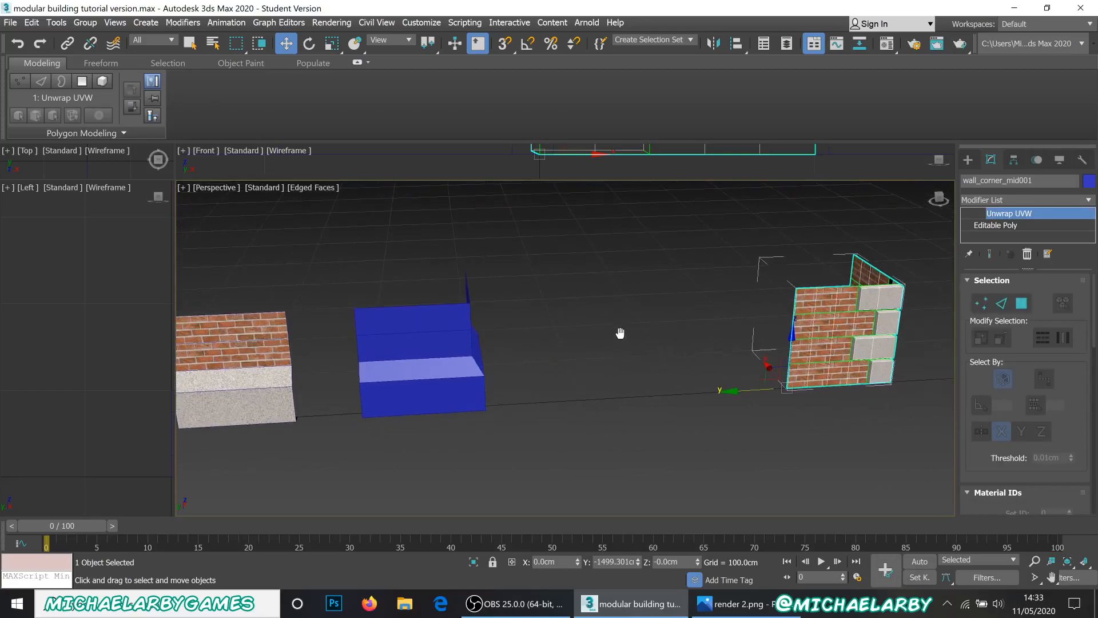
scroll(572, 334, "down", 5)
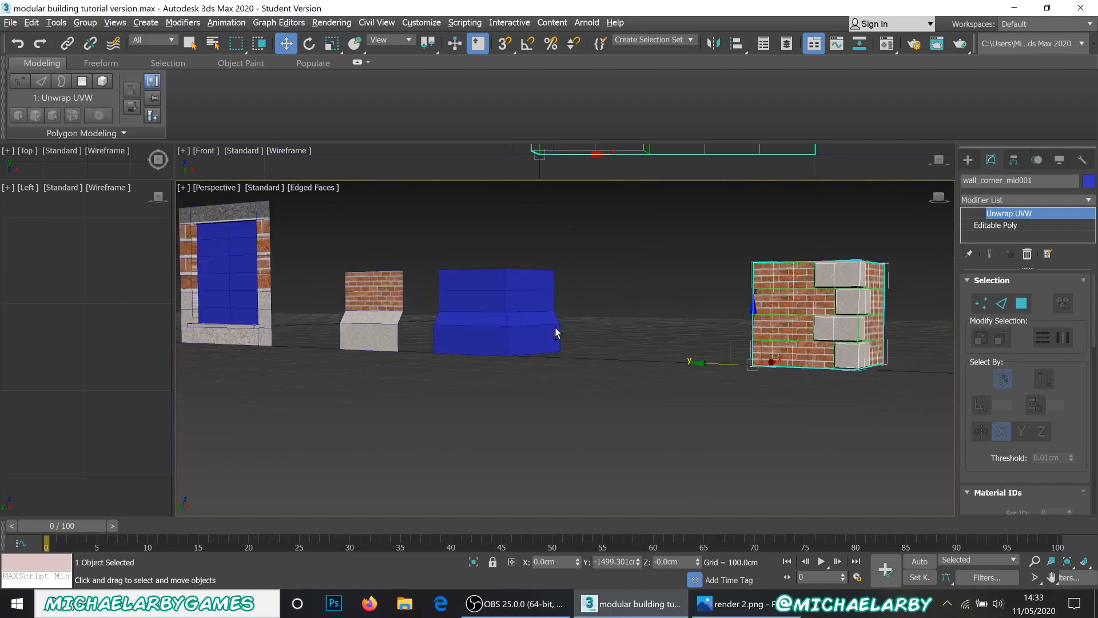
scroll(462, 312, "up", 3)
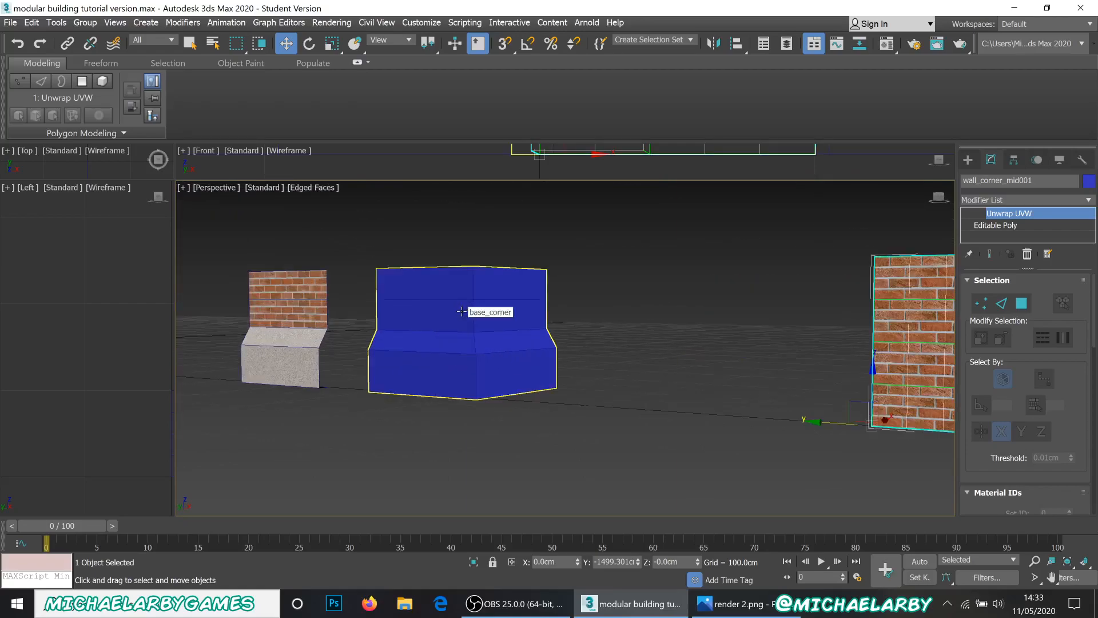
key("ctrl+z")
left_click(448, 322)
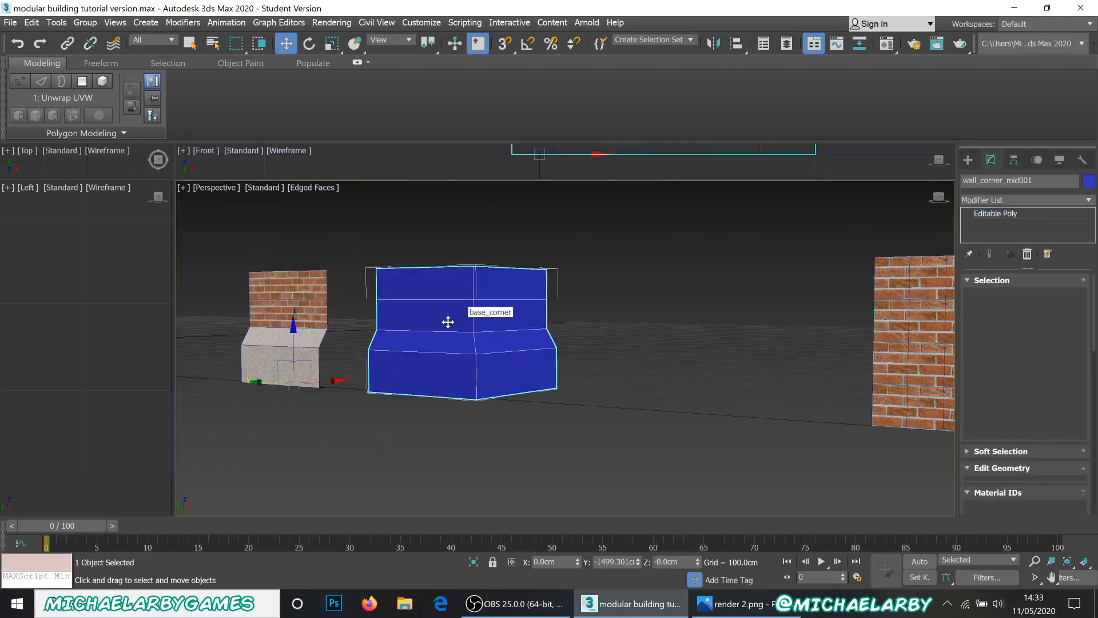
right_click(444, 317)
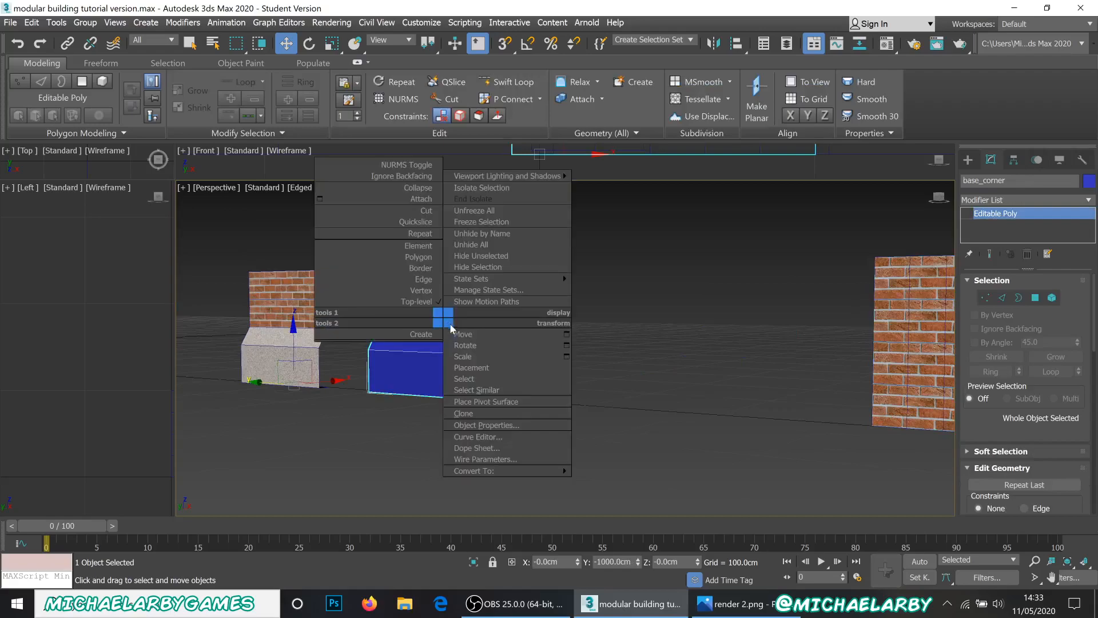
left_click(419, 257)
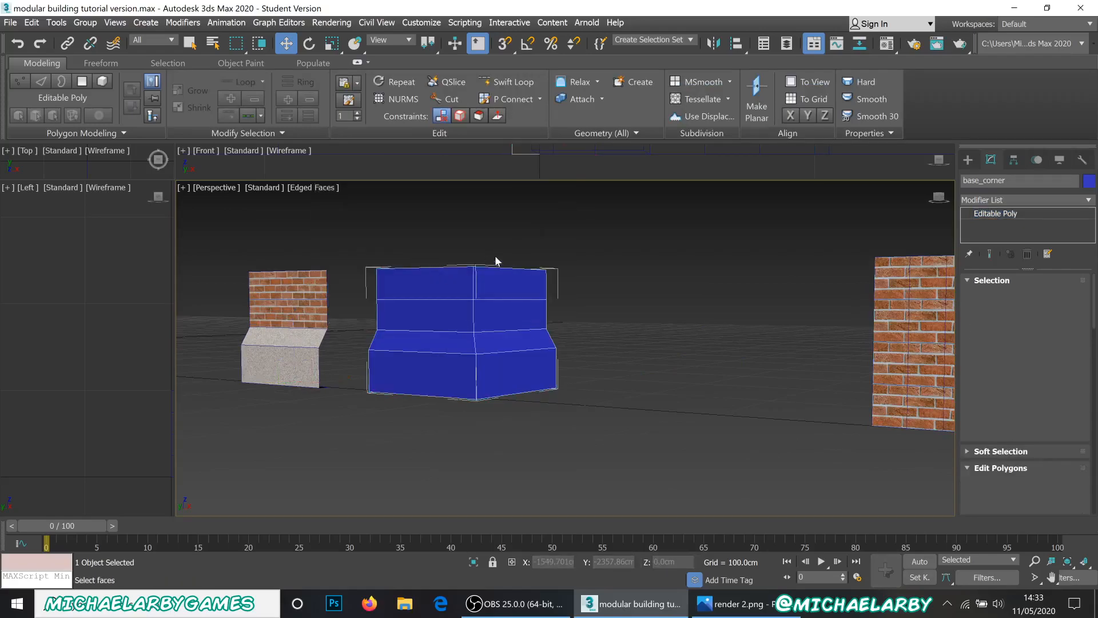
left_click_drag(503, 236, 457, 307)
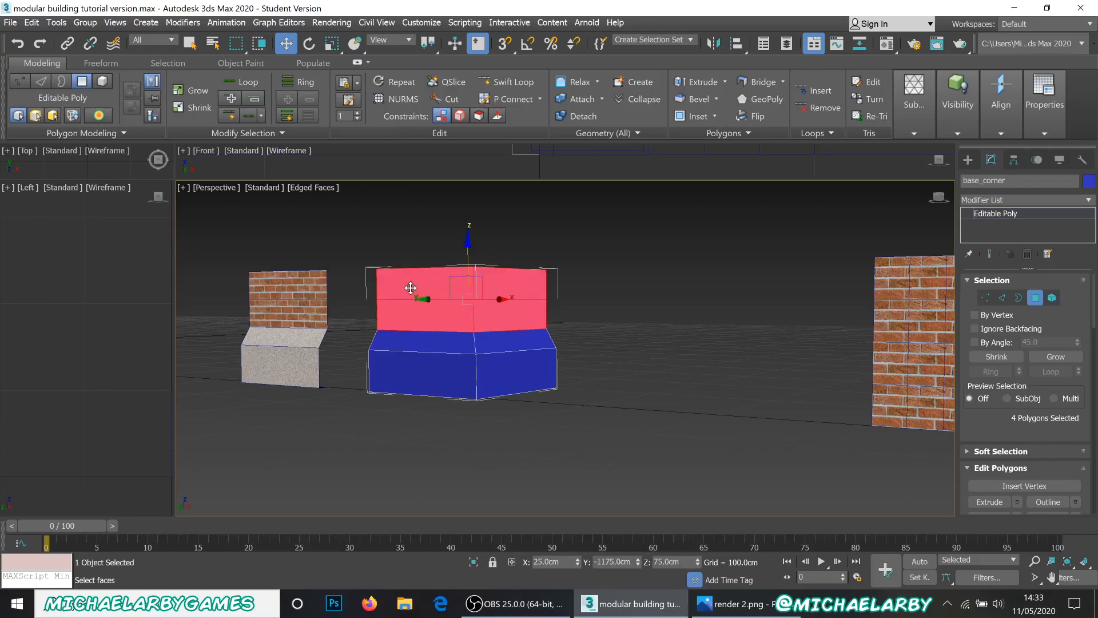
key("Delete")
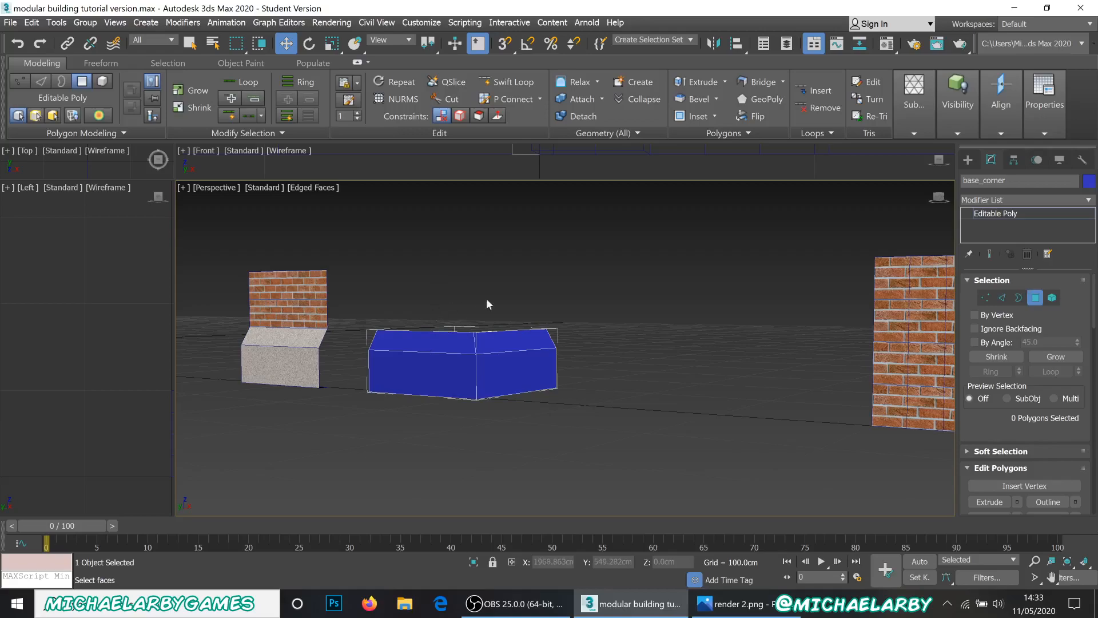
- Leave polygon editing on base_corner and add an Edit Poly modifier above Unwrap UVW on the copied wall corner
scroll(468, 301, "down", 2)
middle_click_drag(579, 297, 515, 290)
scroll(632, 315, "up", 4)
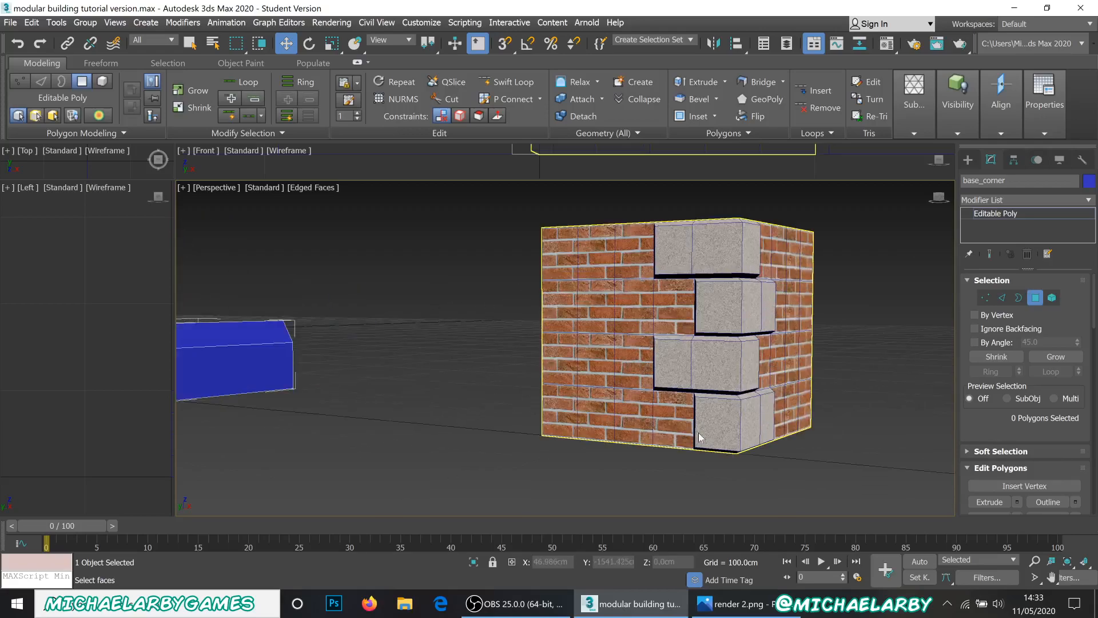
right_click(475, 404)
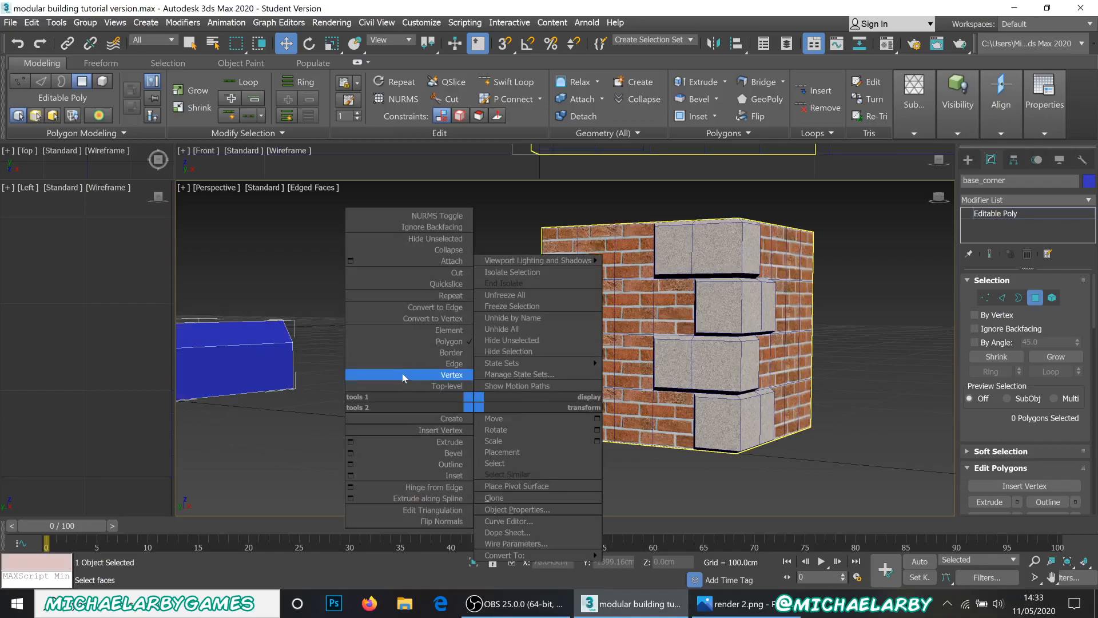
left_click(433, 387)
left_click(612, 366)
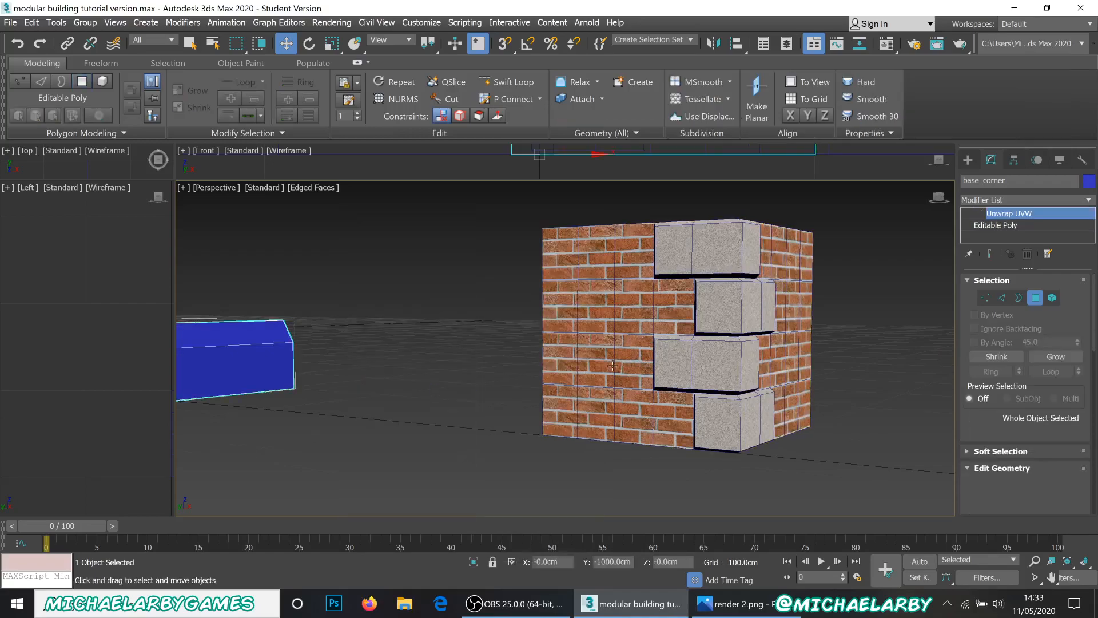
left_click(634, 367)
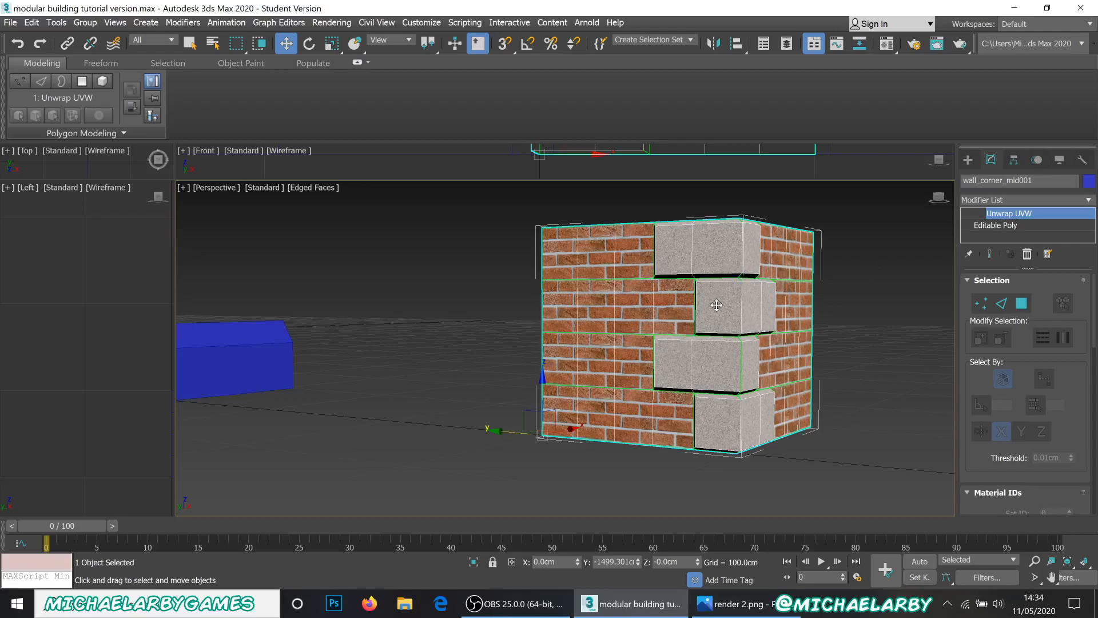
left_click(1088, 202)
left_click_drag(1091, 254, 1092, 339)
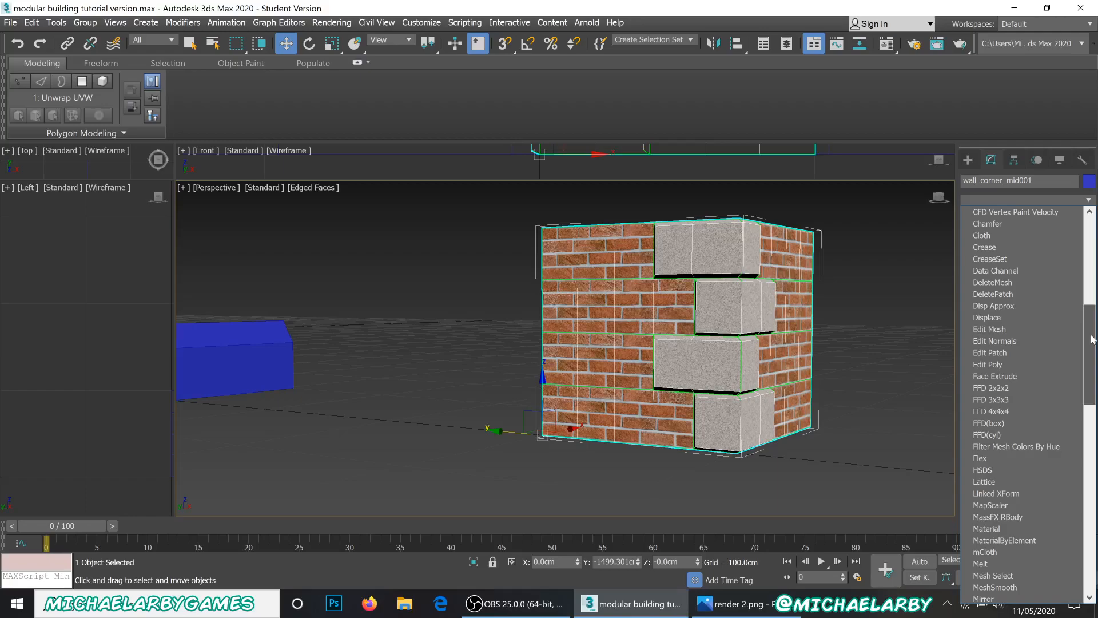
left_click(987, 365)
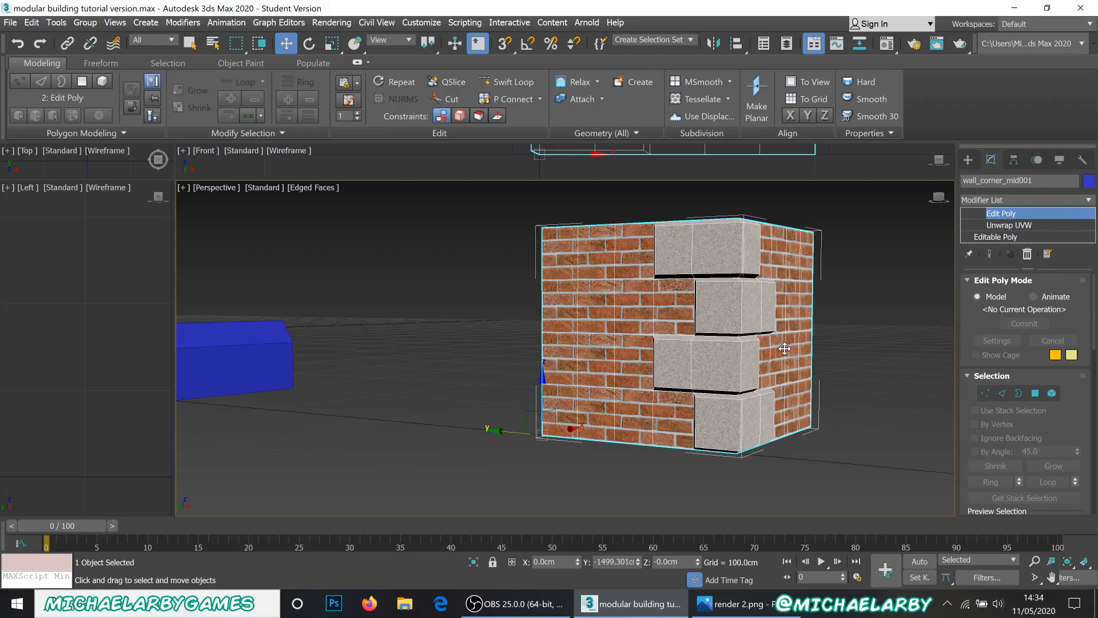
- Delete all polygons in the lower half of the copied wall corner, including its two lower quoin blocks
left_click(1037, 393)
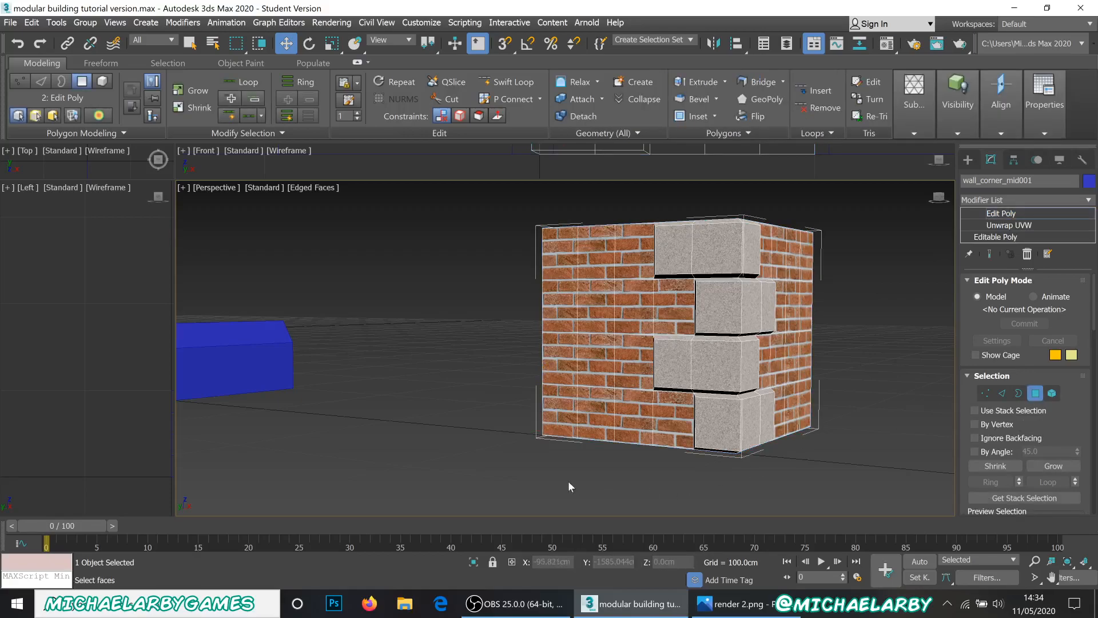
left_click_drag(702, 421, 833, 365)
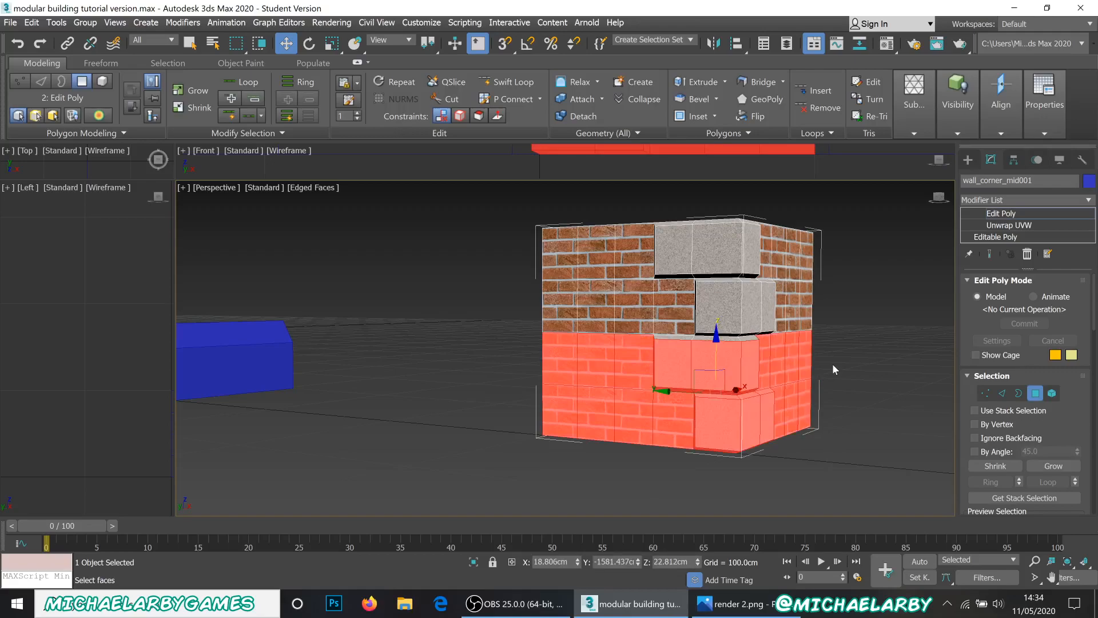
key("Delete")
- Delete the leftover ledge faces below the copied corner's lowest quoin block and leave polygon editing
scroll(730, 345, "up", 3)
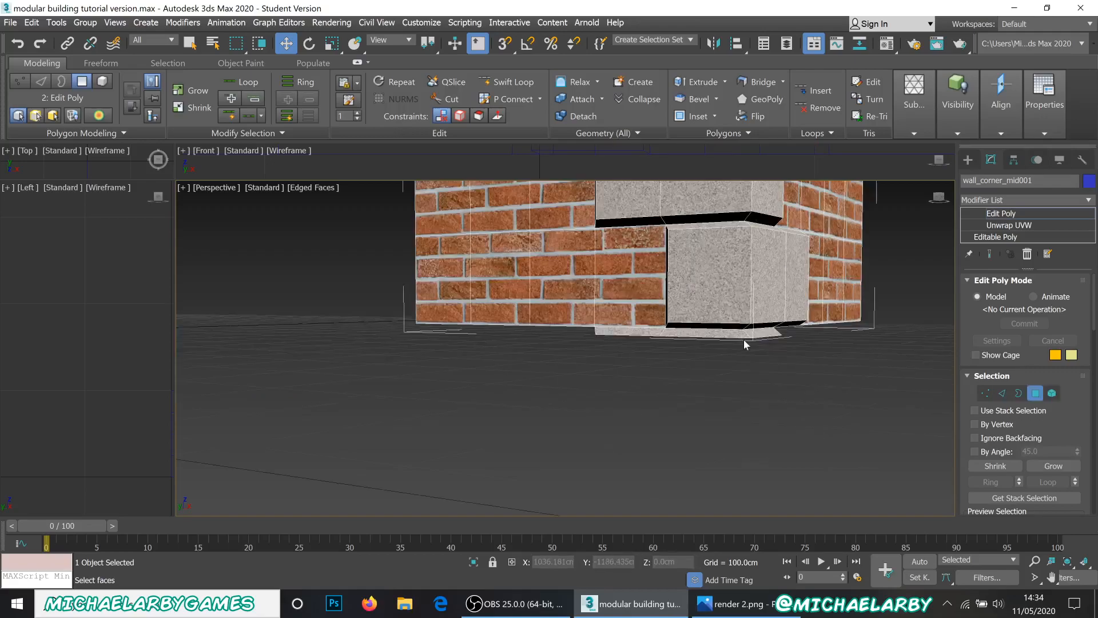
left_click(716, 337)
key("Delete")
left_click(637, 335)
key("Delete")
scroll(630, 328, "down", 3)
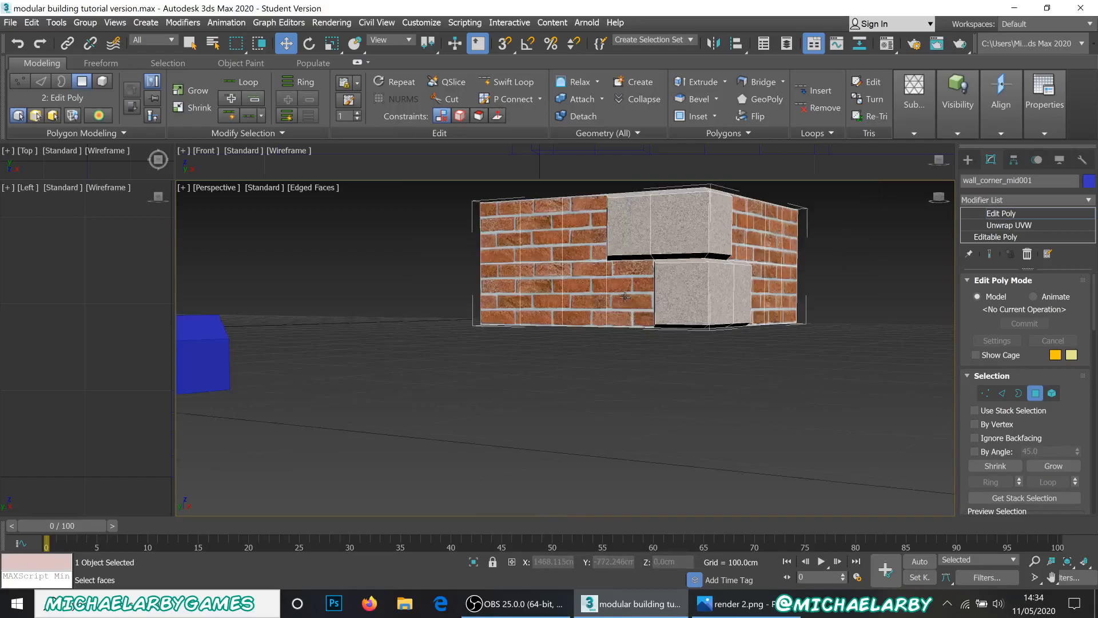
scroll(627, 301, "down", 2)
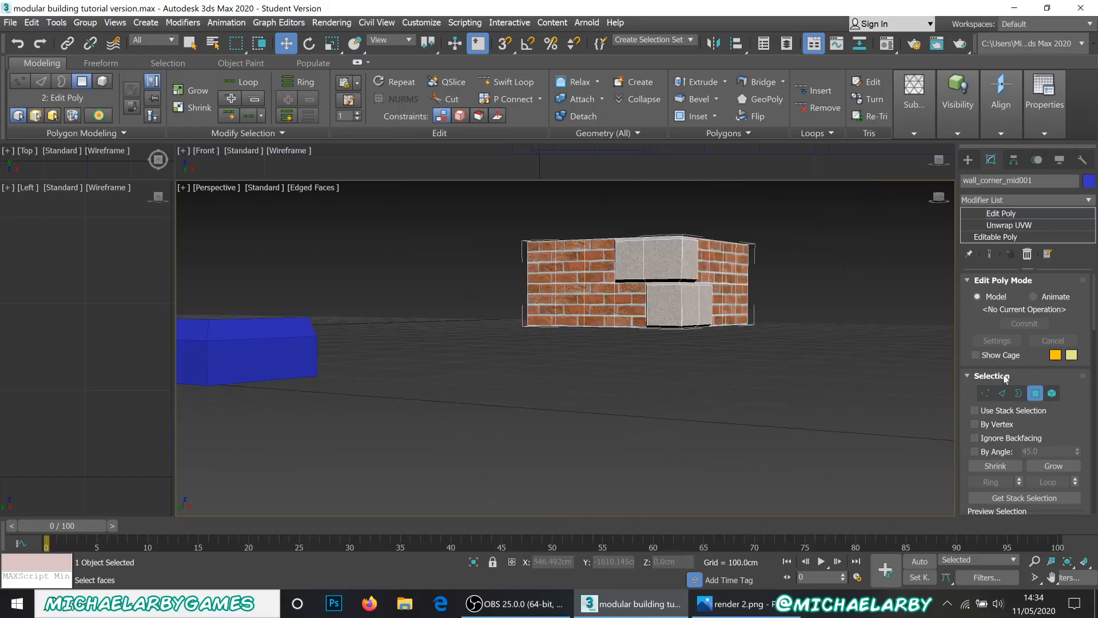
left_click(1031, 396)
scroll(792, 297, "down", 4)
middle_click_drag(531, 216, 674, 275)
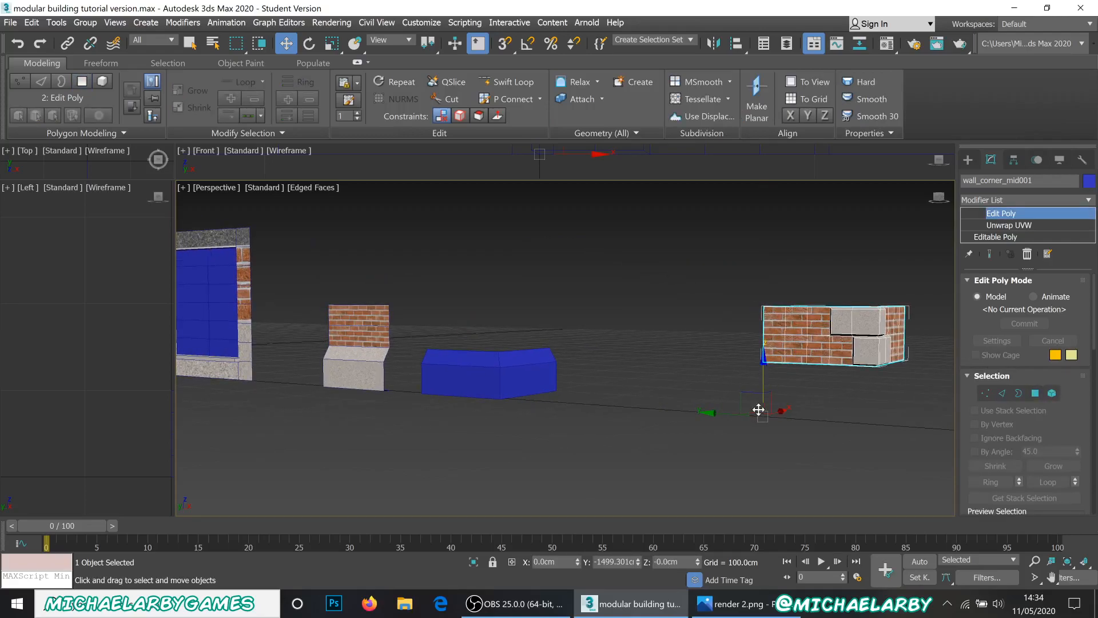
- Move the copied upper wall corner along Y until it sits roughly above the base_corner plinth
left_click_drag(728, 414, 400, 389)
scroll(404, 348, "up", 6)
middle_click_drag(431, 358, 476, 299, "alt")
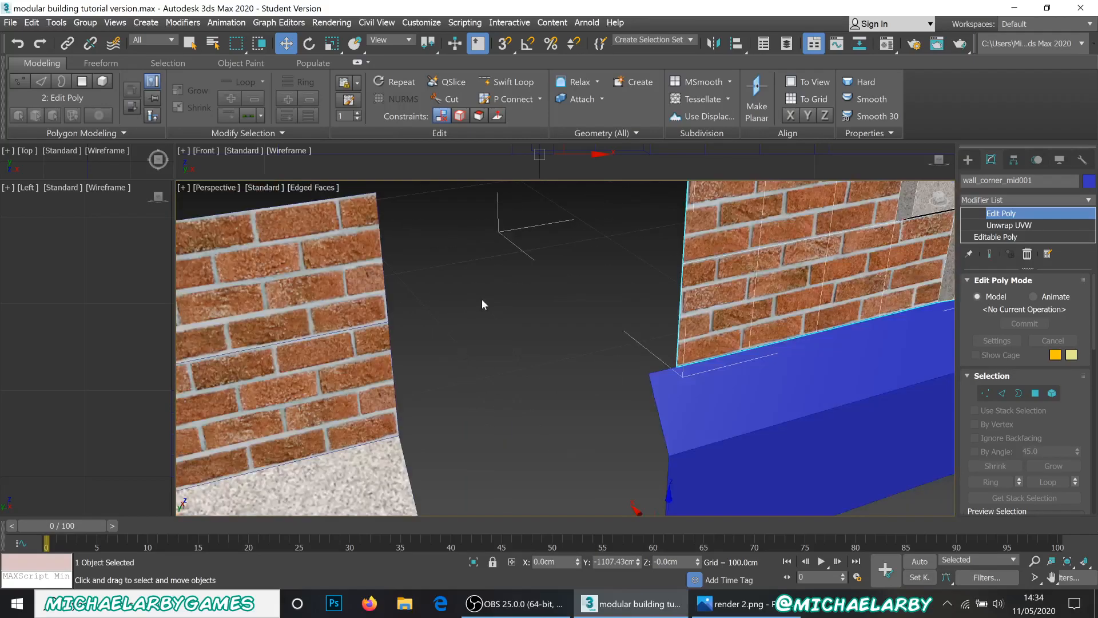
scroll(476, 299, "down", 3)
scroll(578, 319, "up", 6)
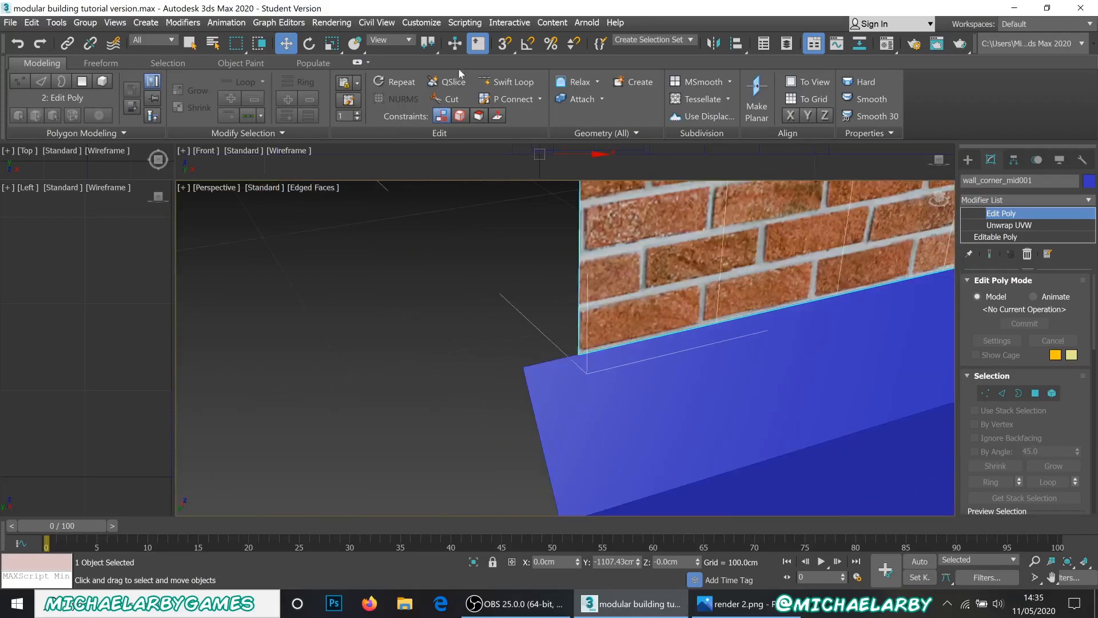
- Turn on 3D snapping and snap the copied wall corner's lower end vertex to the top end vertex of the plinth's slope
left_click(504, 43)
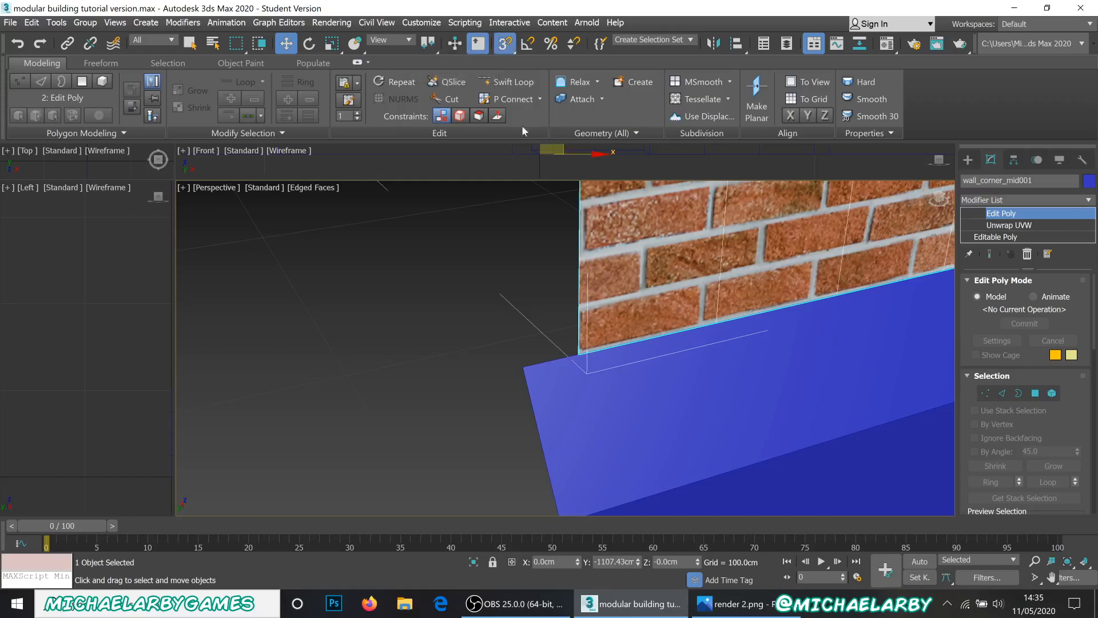
left_click_drag(582, 353, 525, 368)
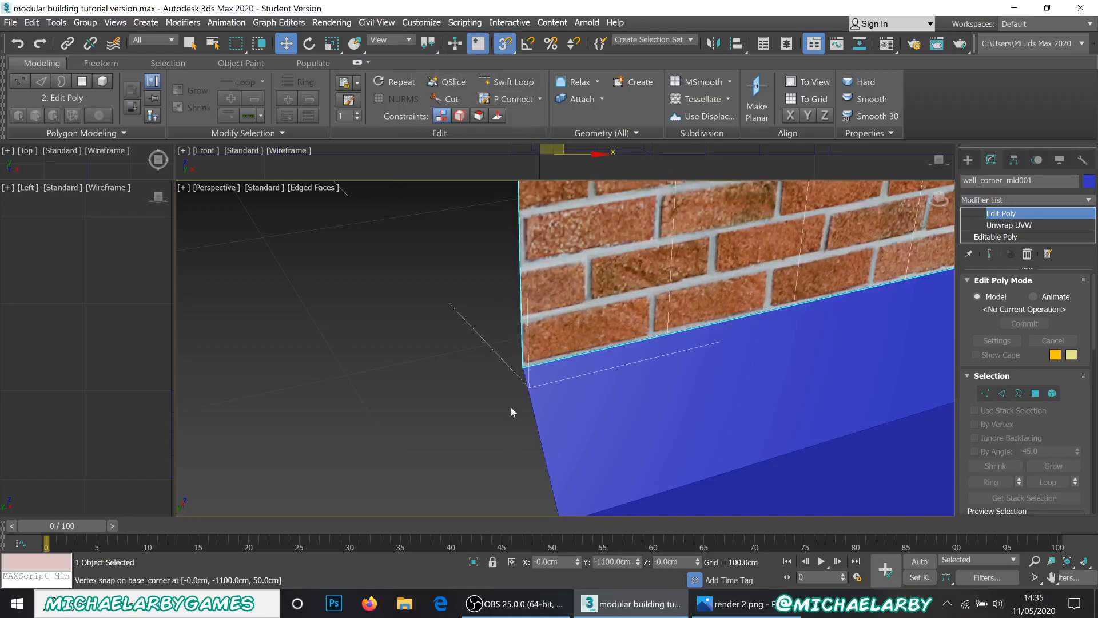
scroll(482, 345, "down", 8)
middle_click_drag(583, 323, 476, 162, "alt")
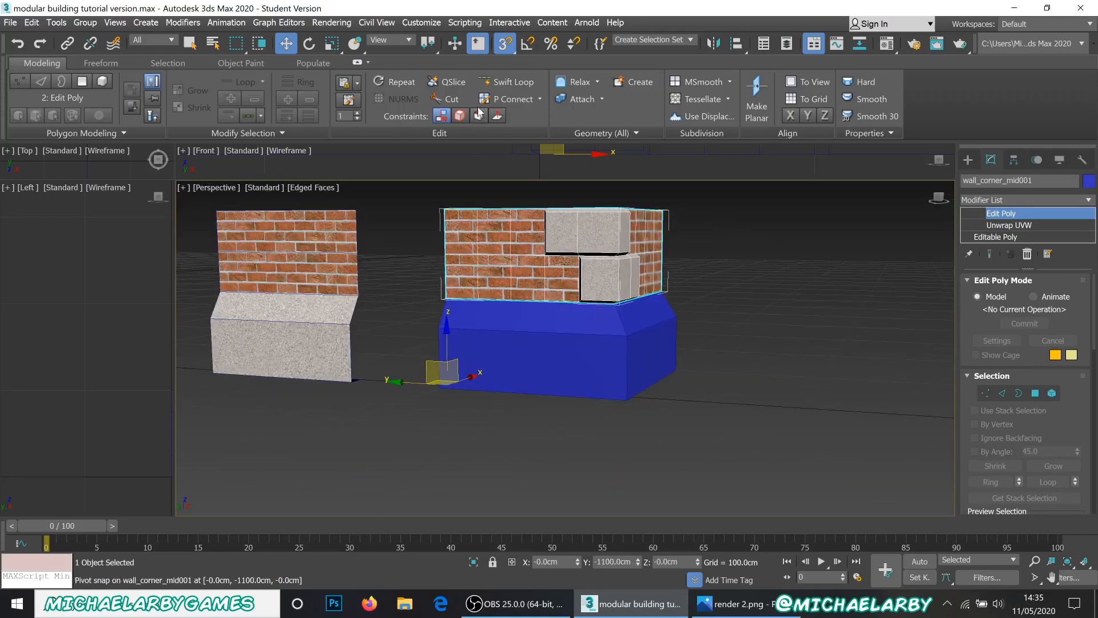
right_click(713, 298)
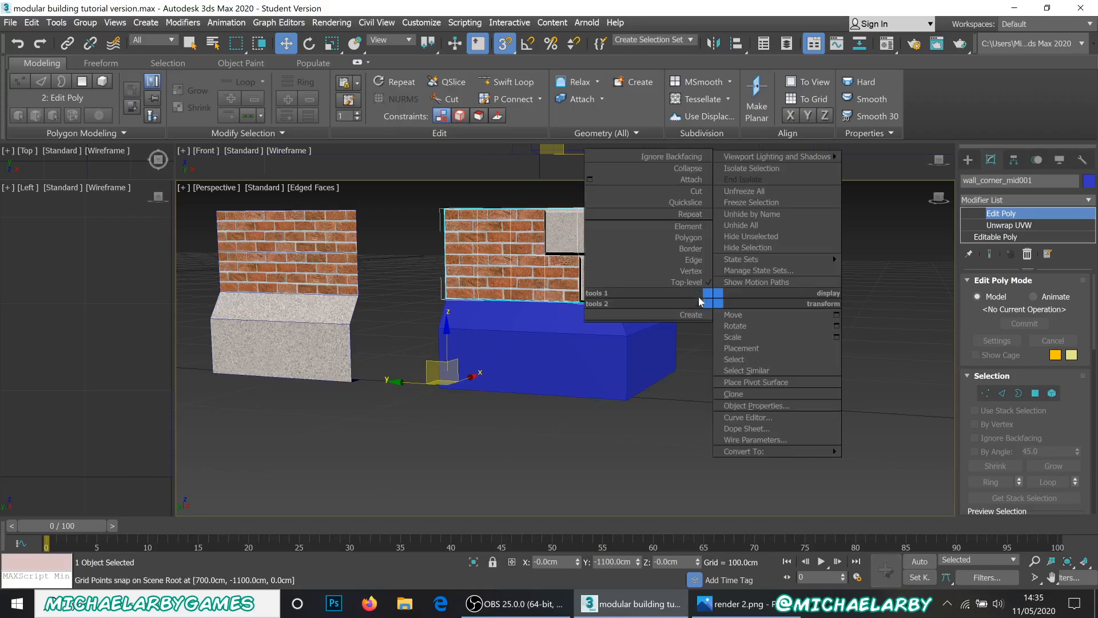
left_click(701, 283)
left_click(577, 344)
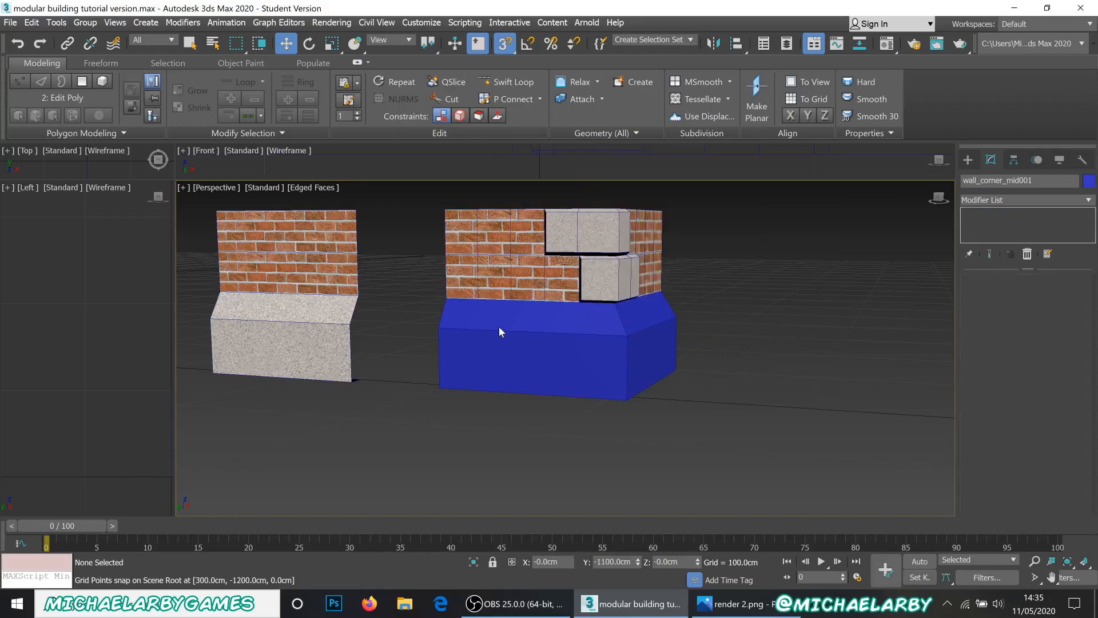
- Attach the base_corner plinth to the copied wall corner and rename the combined object base_corner
scroll(499, 326, "up", 3)
left_click(460, 269)
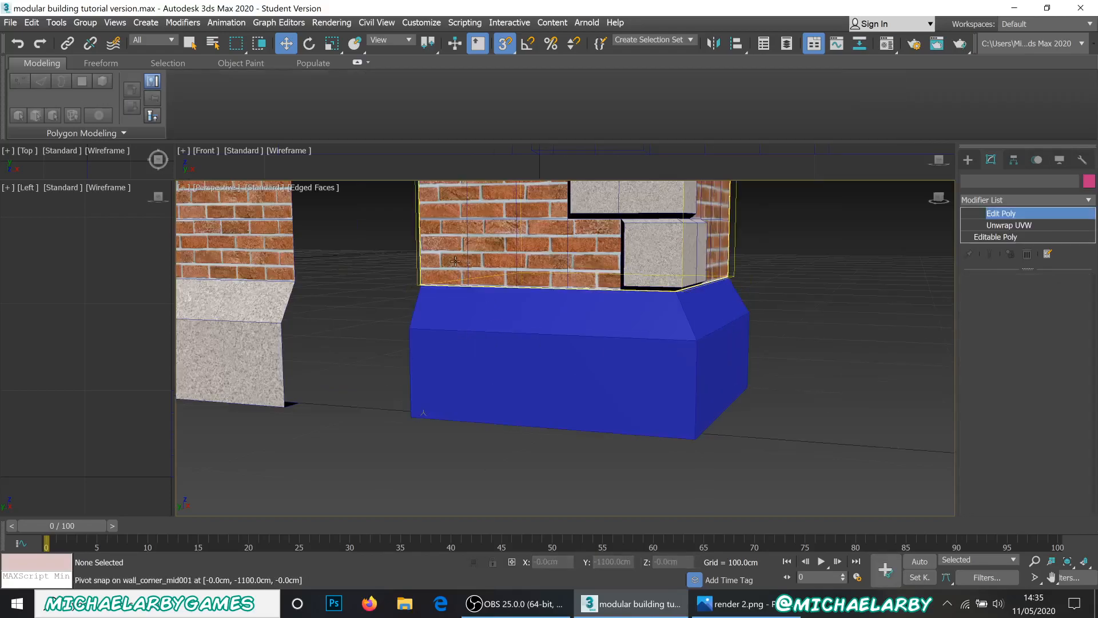
left_click(418, 395)
middle_click_drag(417, 401, 472, 338, "alt")
scroll(572, 441, "up", 4)
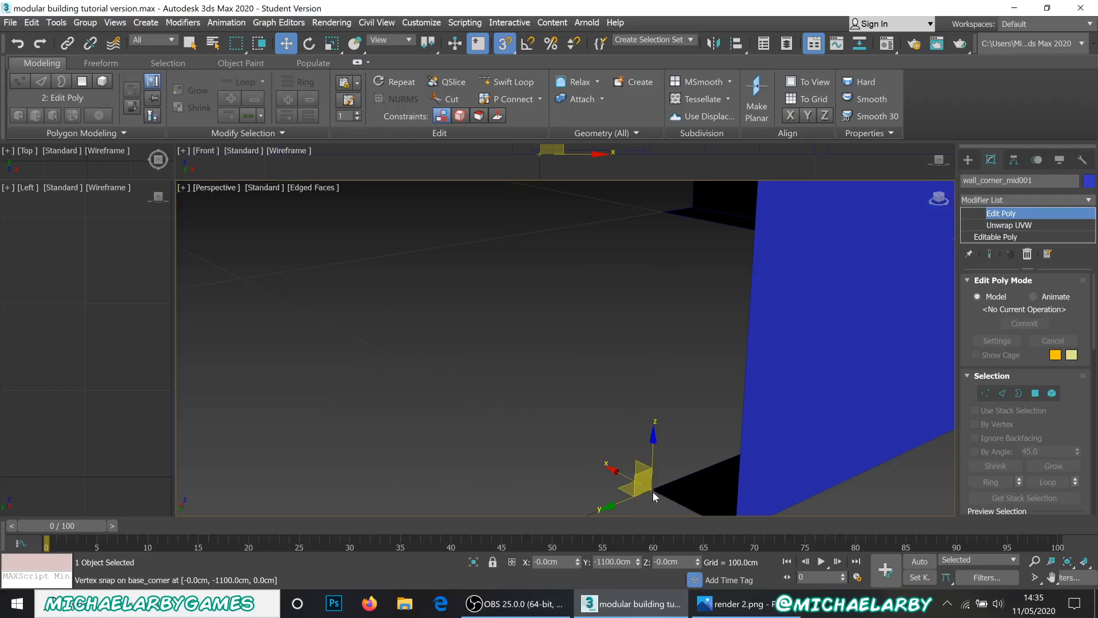
scroll(565, 390, "down", 4)
middle_click_drag(602, 331, 537, 375)
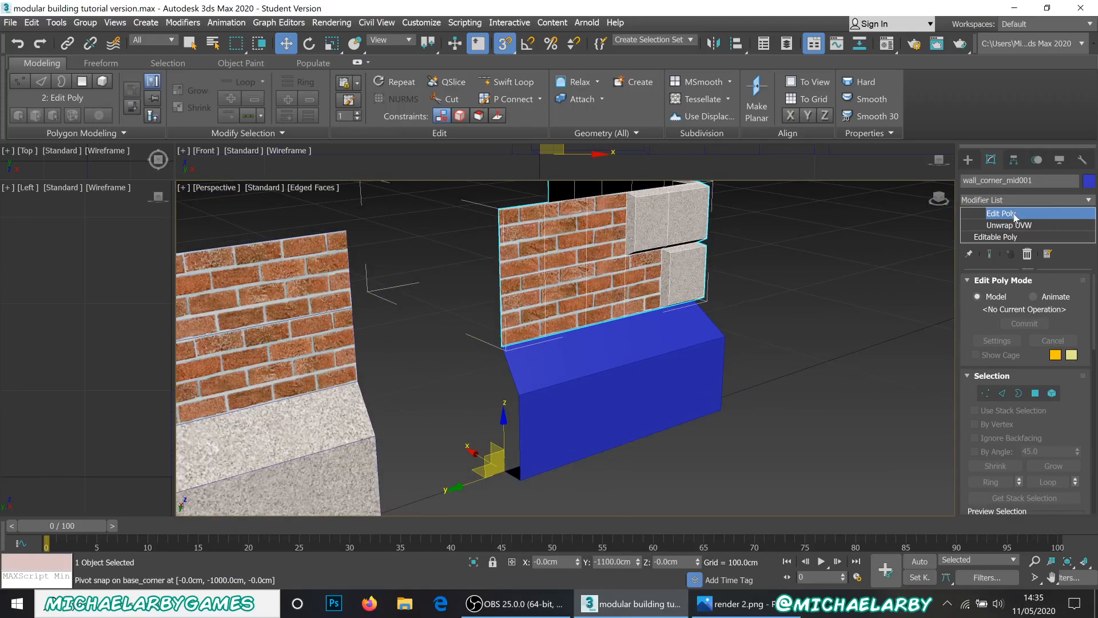
scroll(1011, 456, "down", 5)
scroll(1011, 456, "down", 2)
left_click(990, 412)
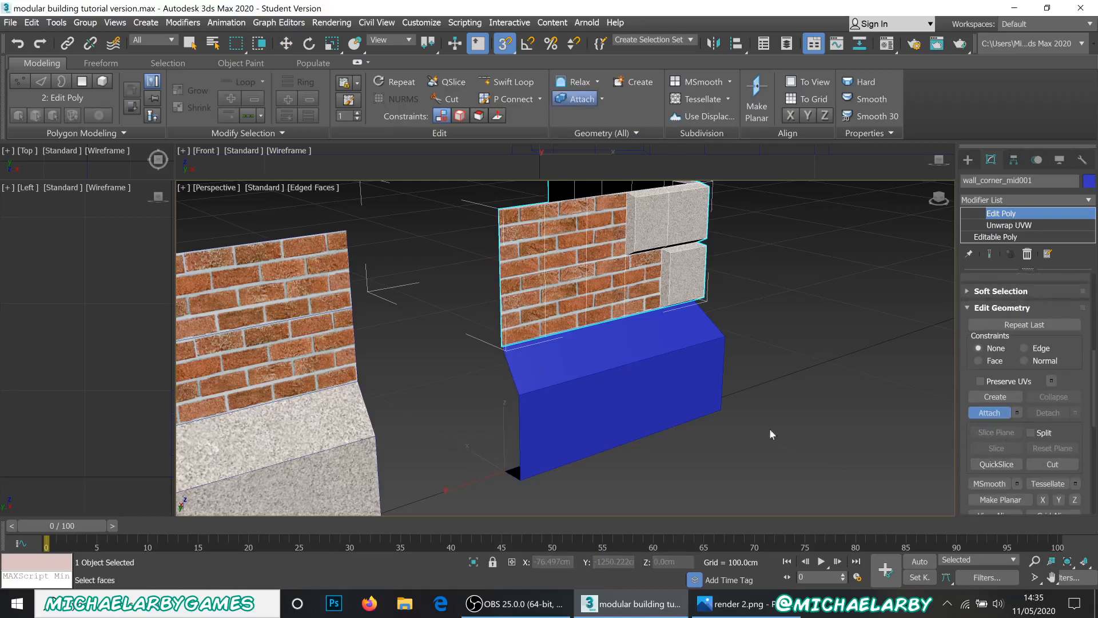
left_click(604, 376)
middle_click_drag(635, 329, 641, 386, "alt")
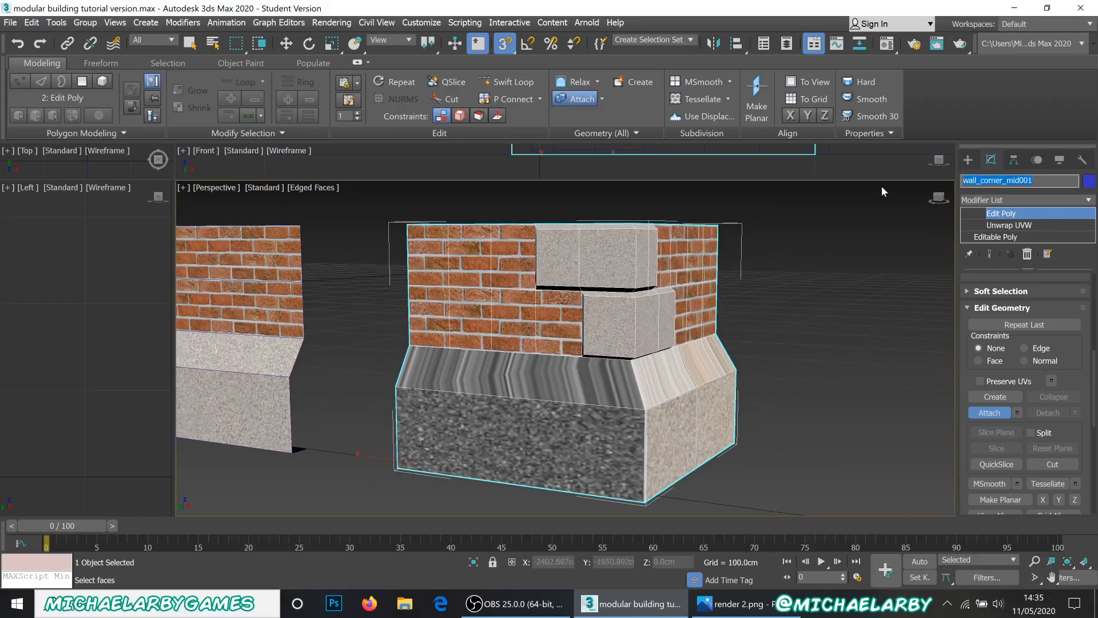
type("base_corner")
key("Return")
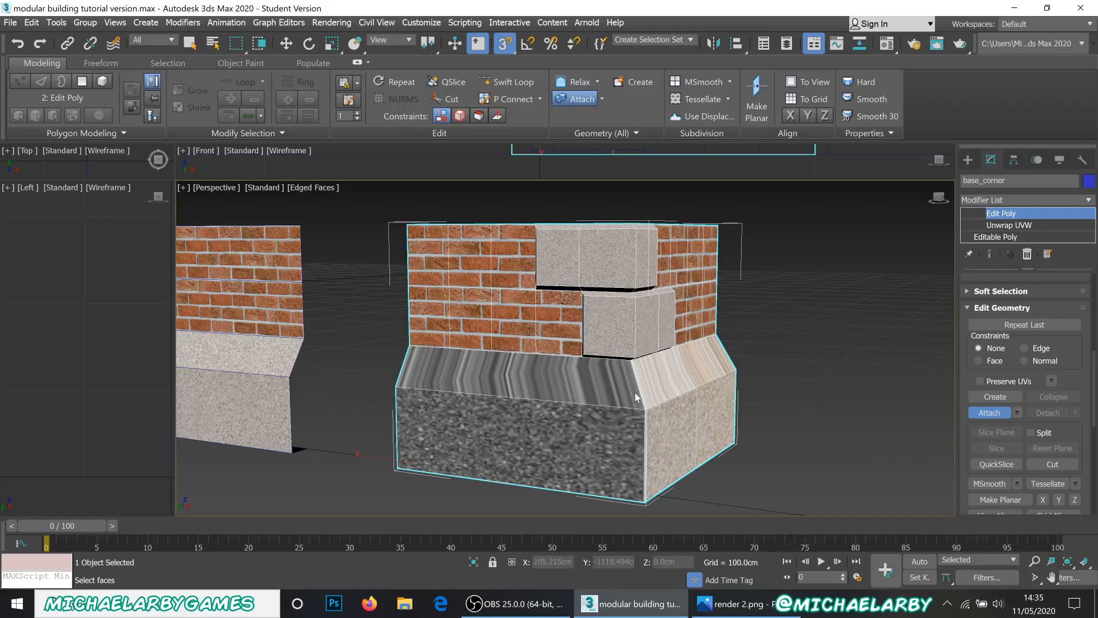
- Add a second Unwrap UVW modifier above Edit Poly on base_corner, leaving the lower Unwrap UVW unedited
left_click(1014, 226)
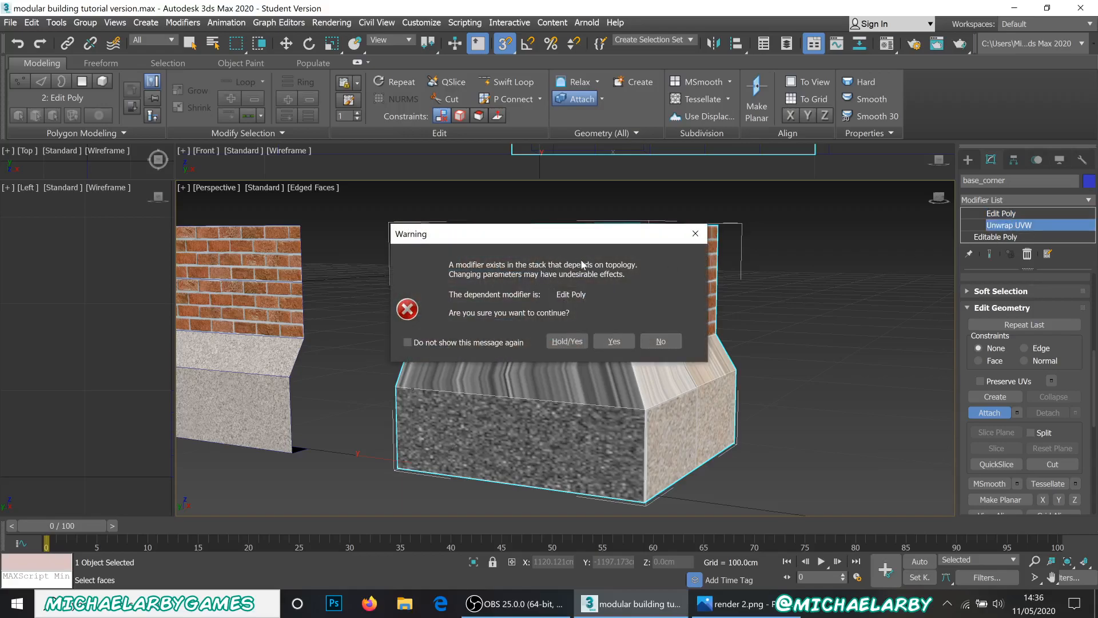
left_click(658, 344)
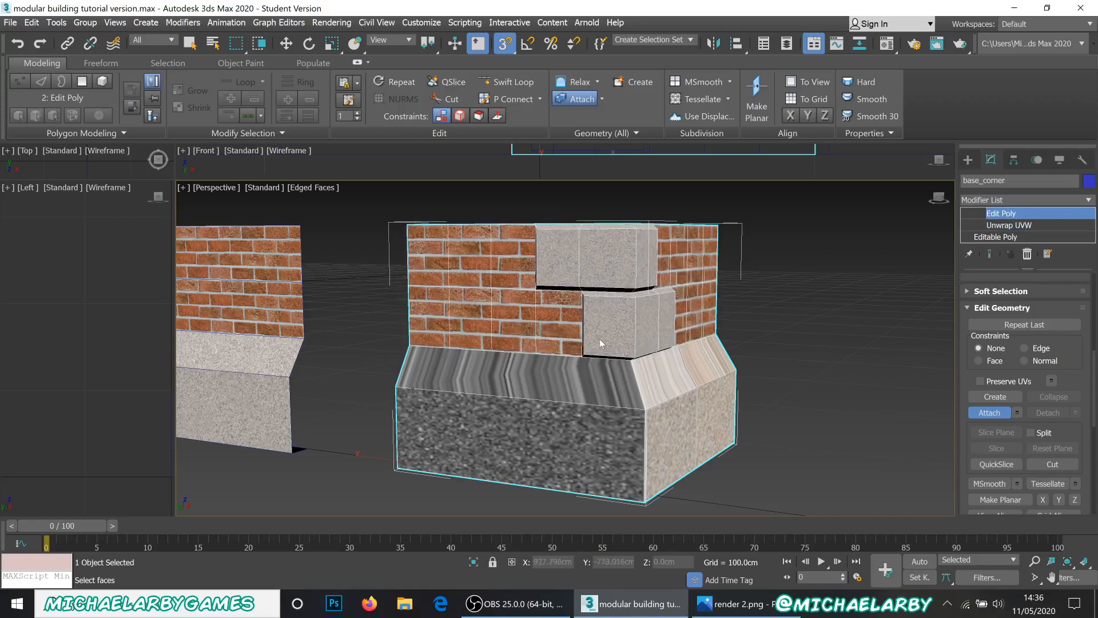
left_click(1090, 200)
left_click_drag(1091, 297, 1097, 486)
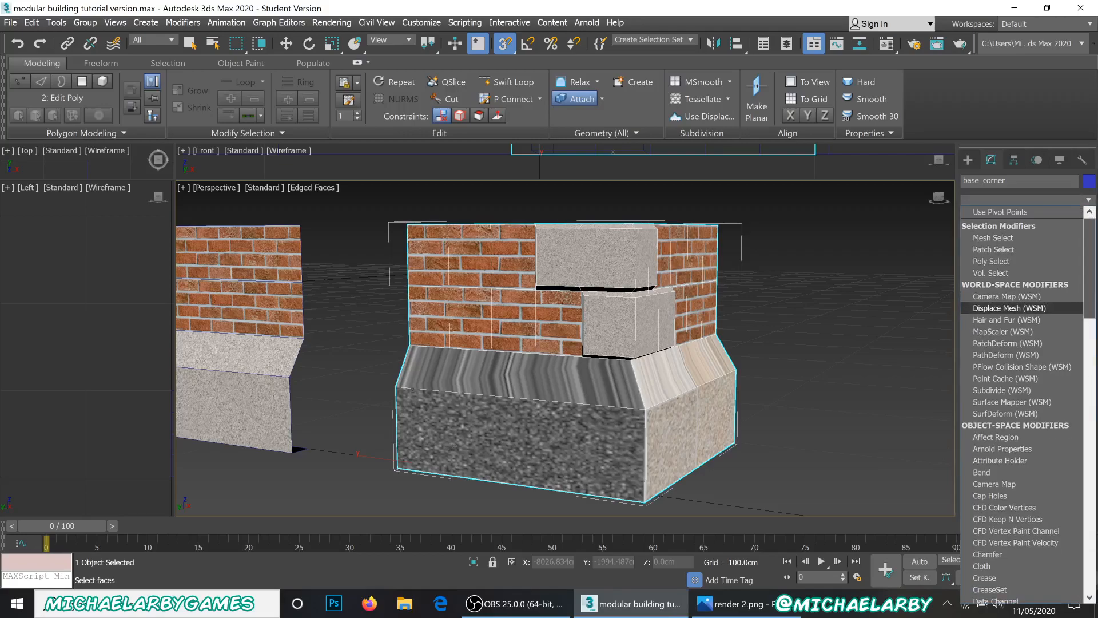
left_click_drag(1092, 300, 1094, 575)
left_click(998, 428)
left_click(998, 429)
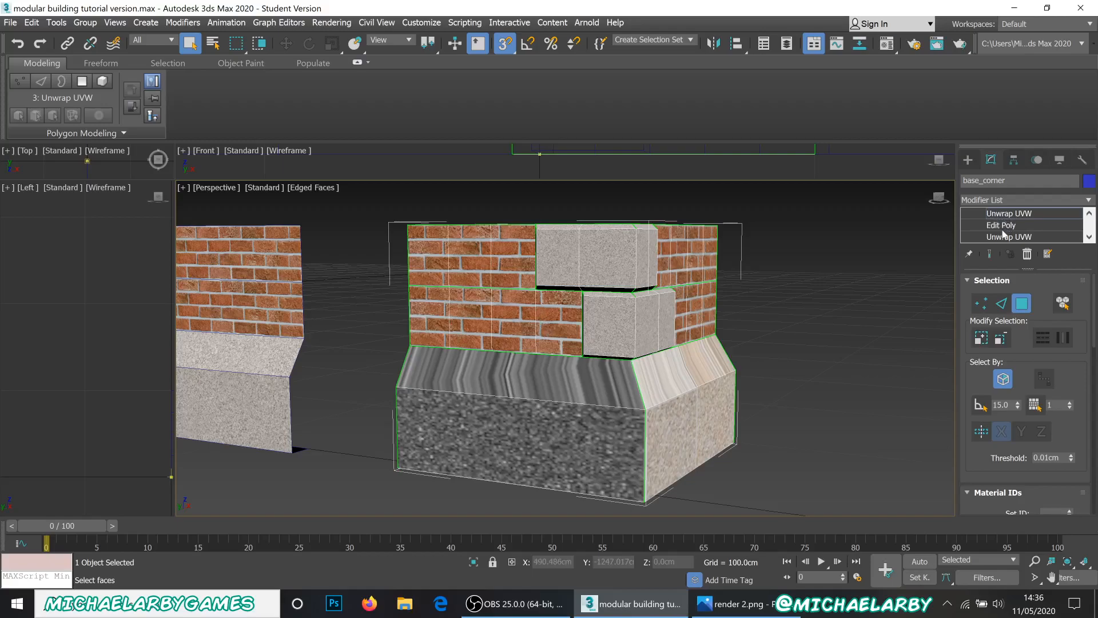
- Open the UV editor for the new Unwrap UVW modifier and enlarge its window to show the whole UV layout
scroll(1027, 360, "down", 8)
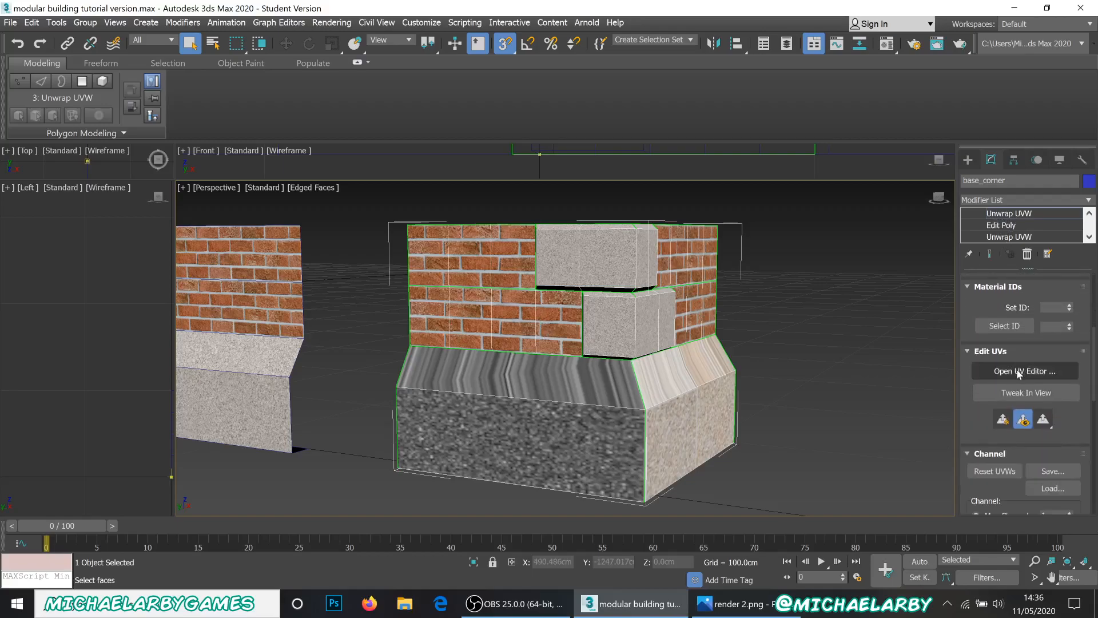
left_click(1019, 372)
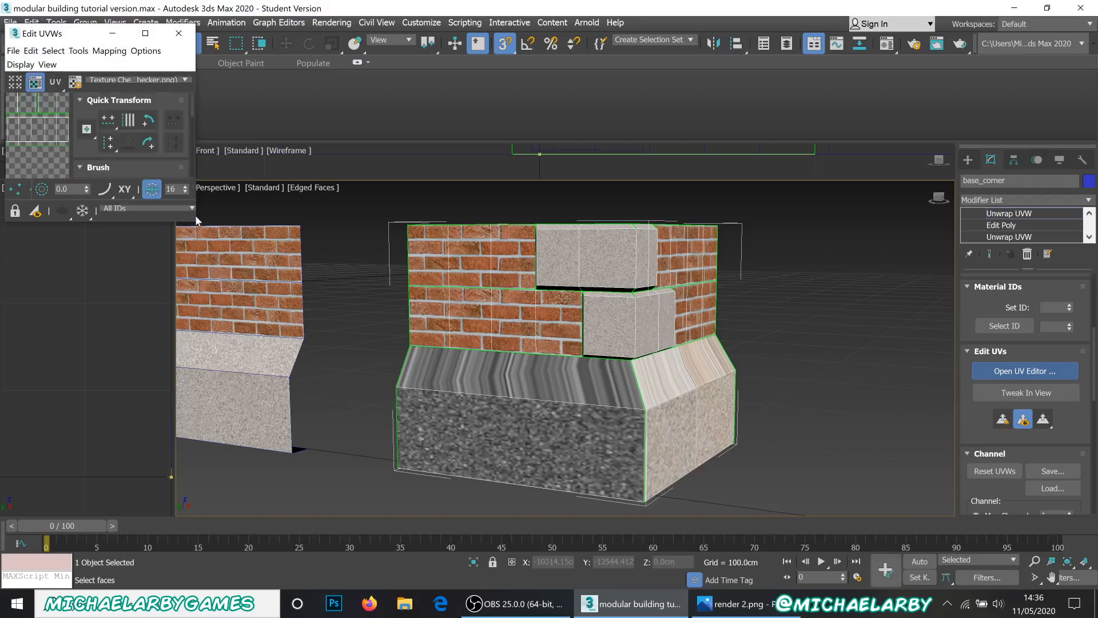
left_click_drag(195, 222, 443, 495)
scroll(228, 260, "down", 3)
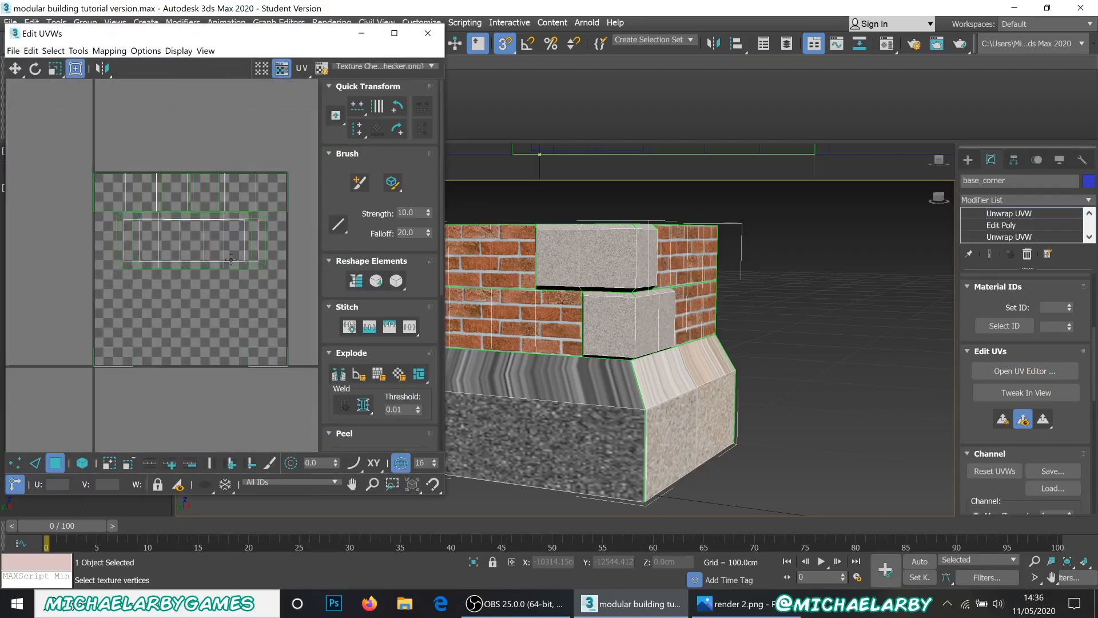
left_click(503, 299)
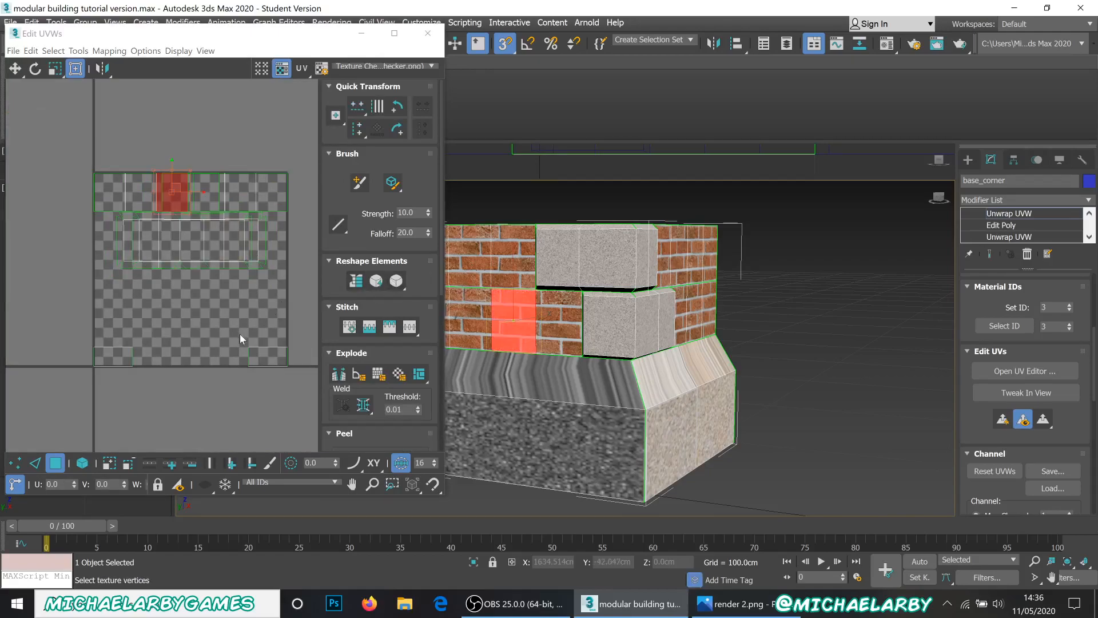
left_click(552, 386)
left_click(557, 417, "ctrl")
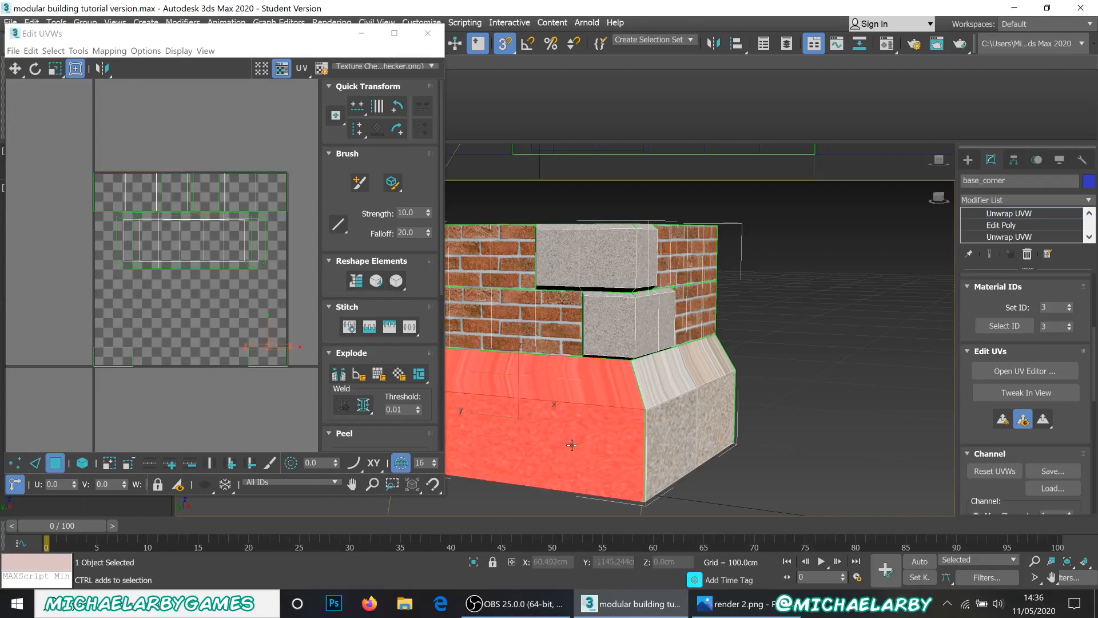
left_click(706, 431, "ctrl")
left_click(641, 391, "ctrl")
middle_click_drag(650, 428, 585, 272, "alt")
left_click(585, 271, "ctrl")
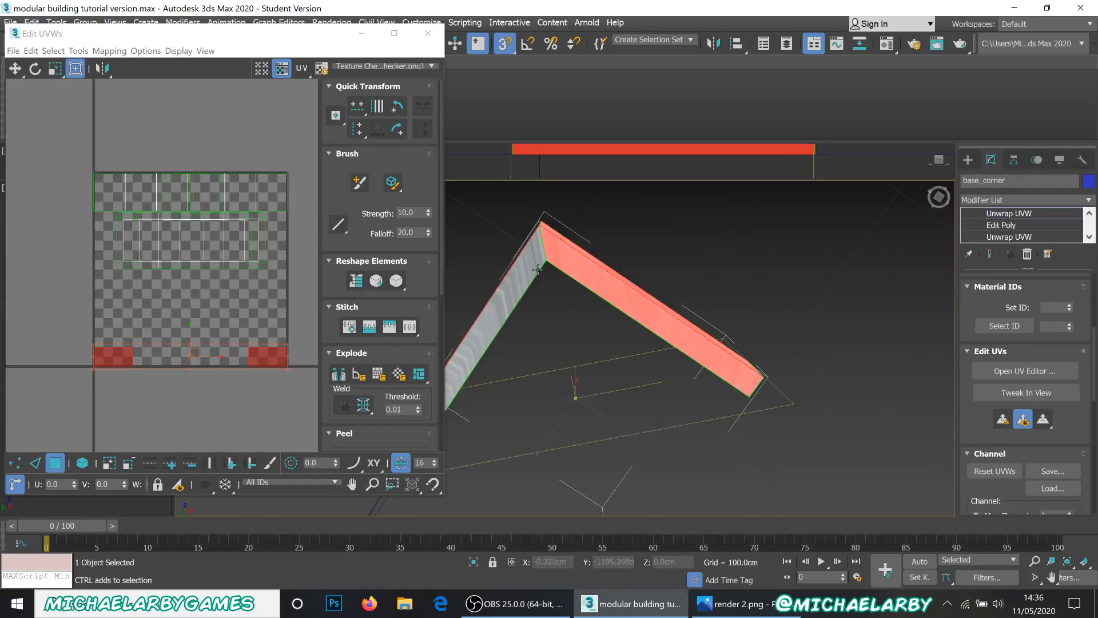
left_click(525, 266, "ctrl")
middle_click_drag(634, 233, 642, 257, "alt")
scroll(621, 427, "up", 3)
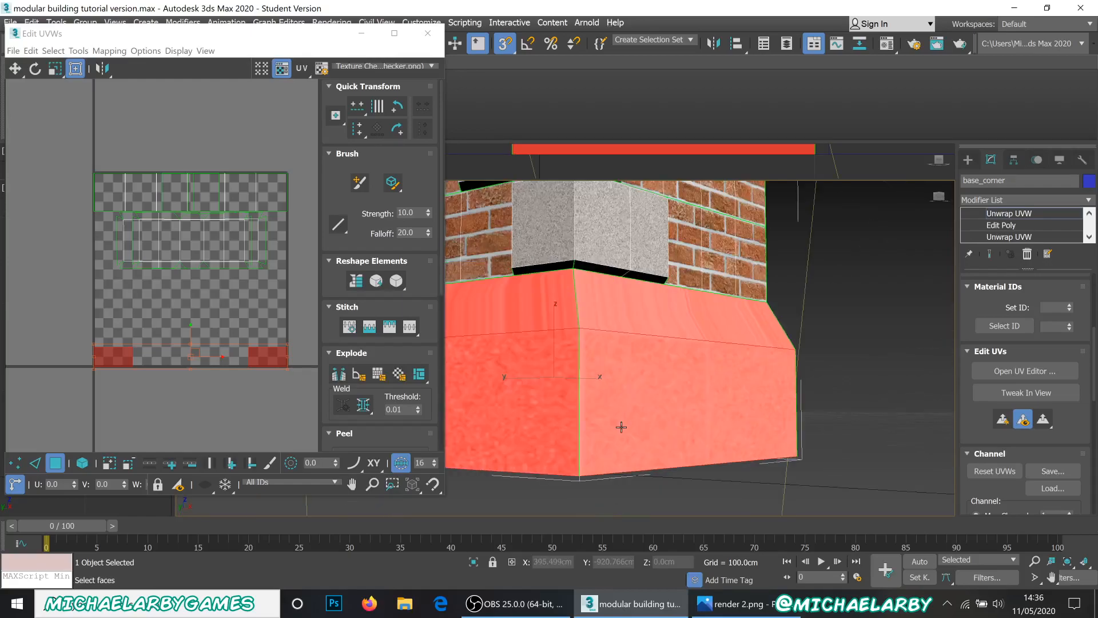
middle_click_drag(638, 439, 605, 481, "alt")
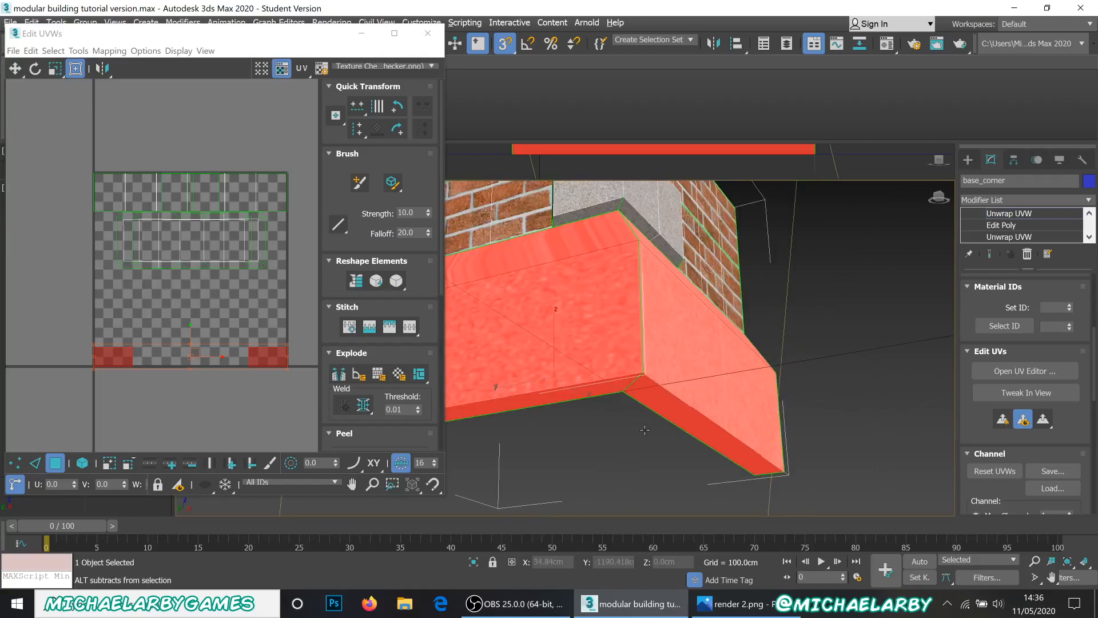
left_click(604, 476)
- Break the UVs along the plinth's outer corner edges, from the underside edge up to the top of the slope
scroll(640, 345, "up", 2)
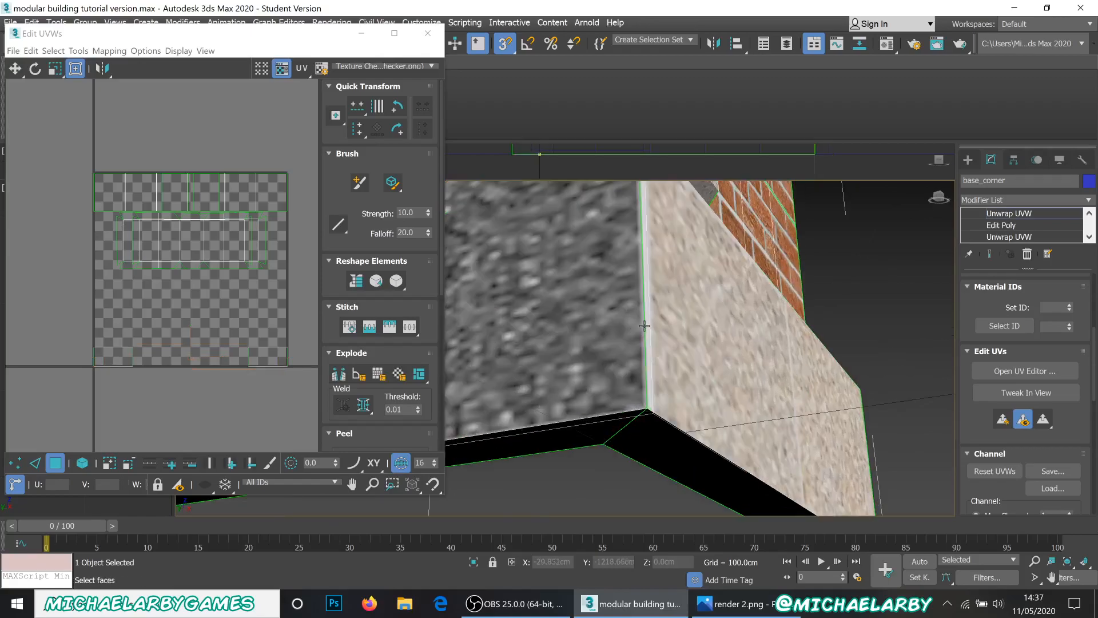
left_click(644, 326)
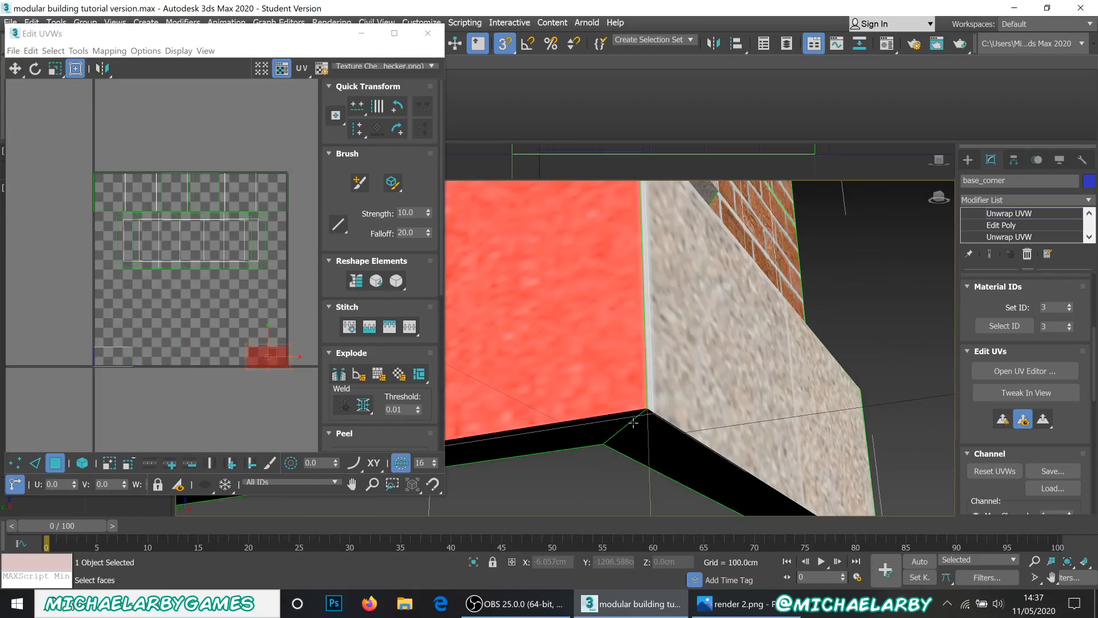
left_click(35, 462)
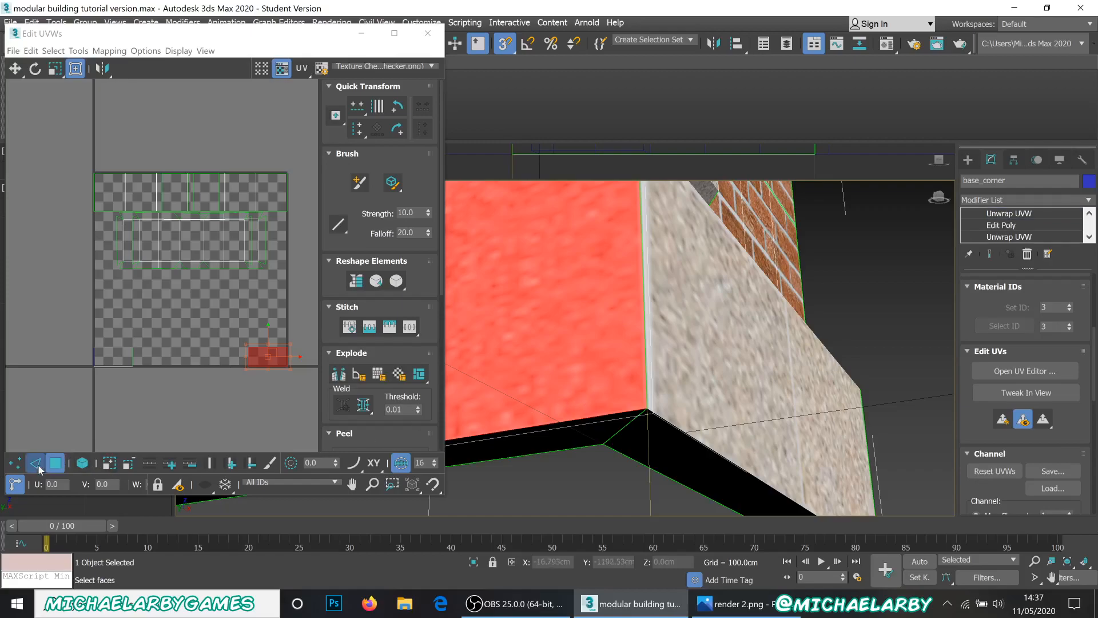
left_click(616, 434)
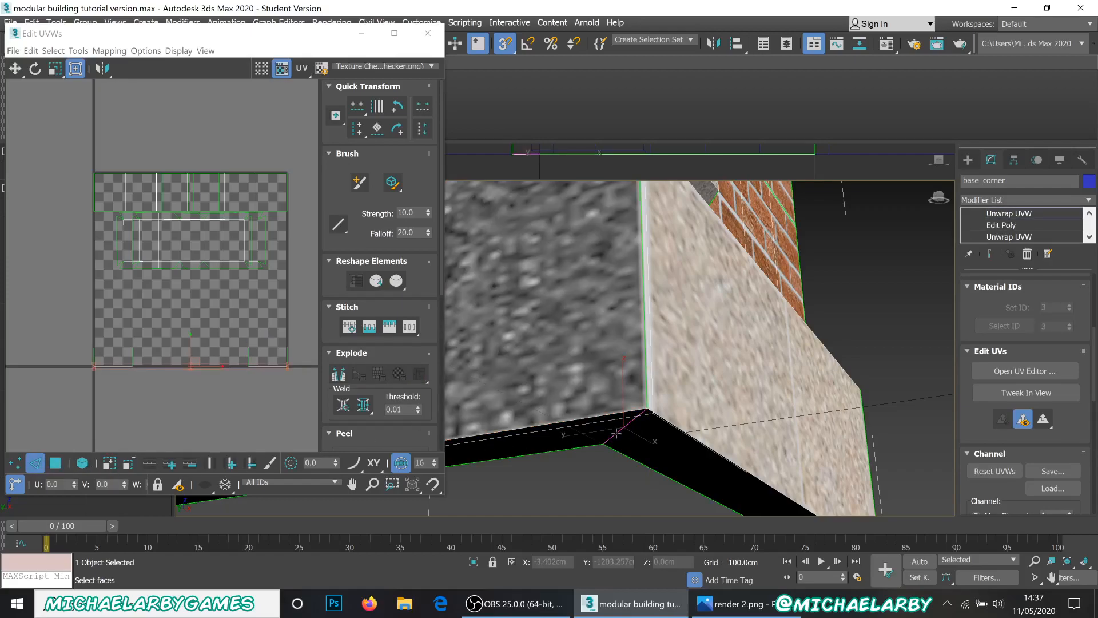
left_click(645, 367, "ctrl")
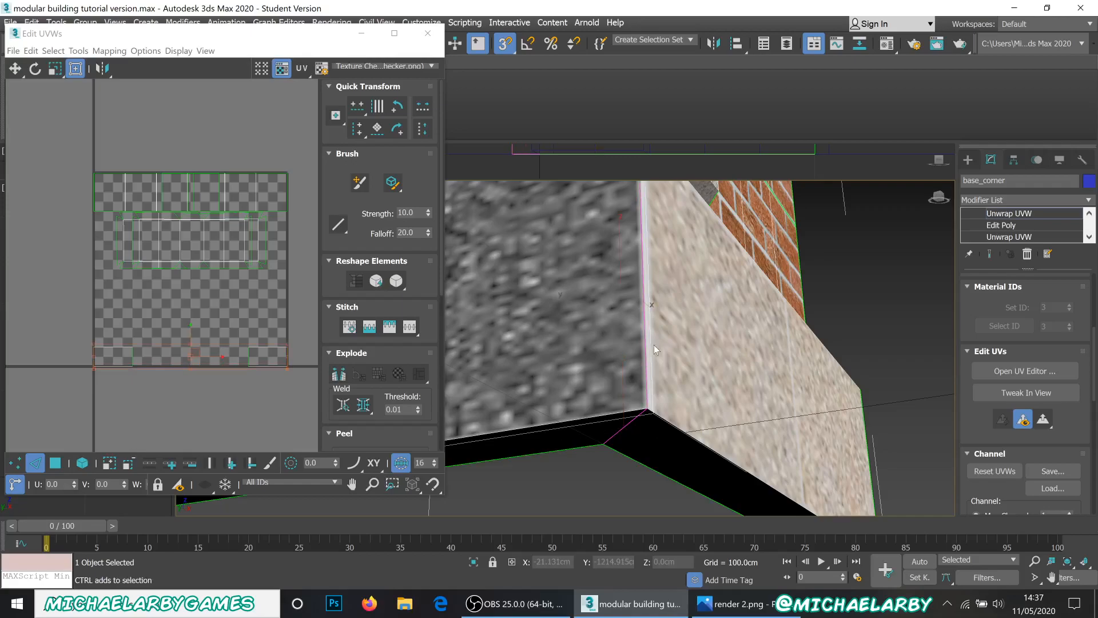
middle_click_drag(646, 367, 703, 432, "alt")
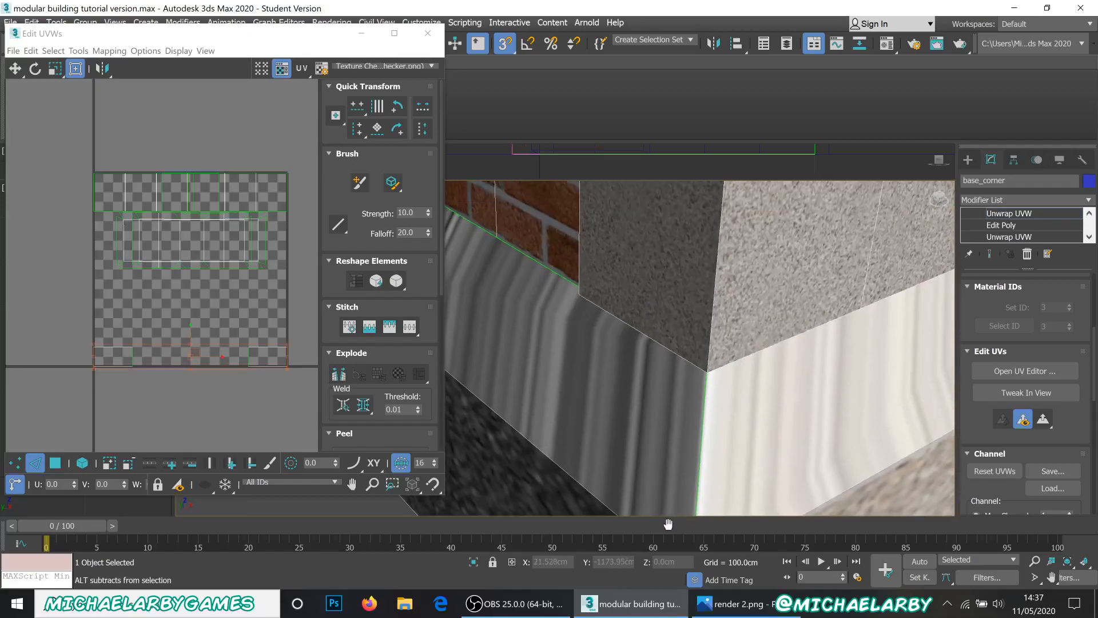
left_click(340, 375)
scroll(650, 352, "down", 5)
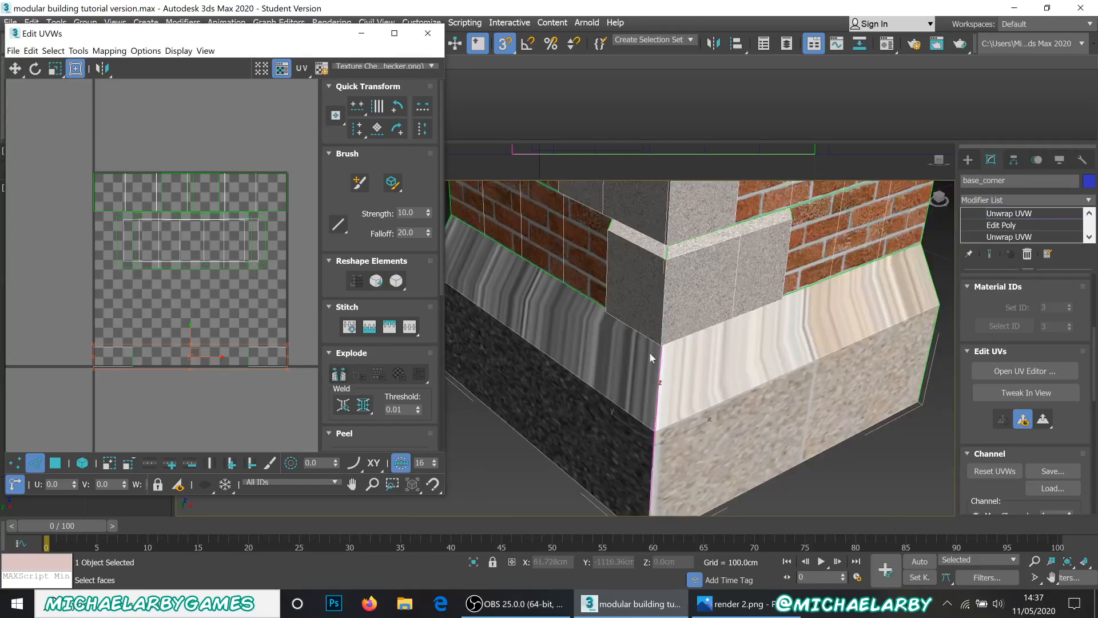
scroll(657, 351, "up", 2)
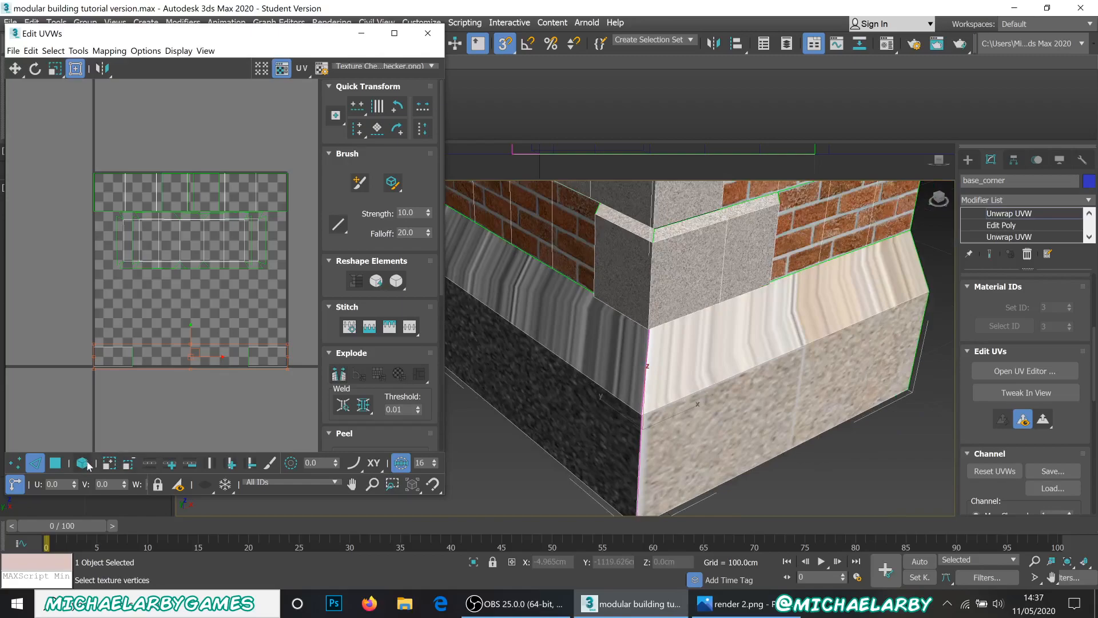
- Straighten and relax the UV faces of one plinth side with its slope and underside, and rotate the shell 90 degrees to lie horizontally
left_click(55, 463)
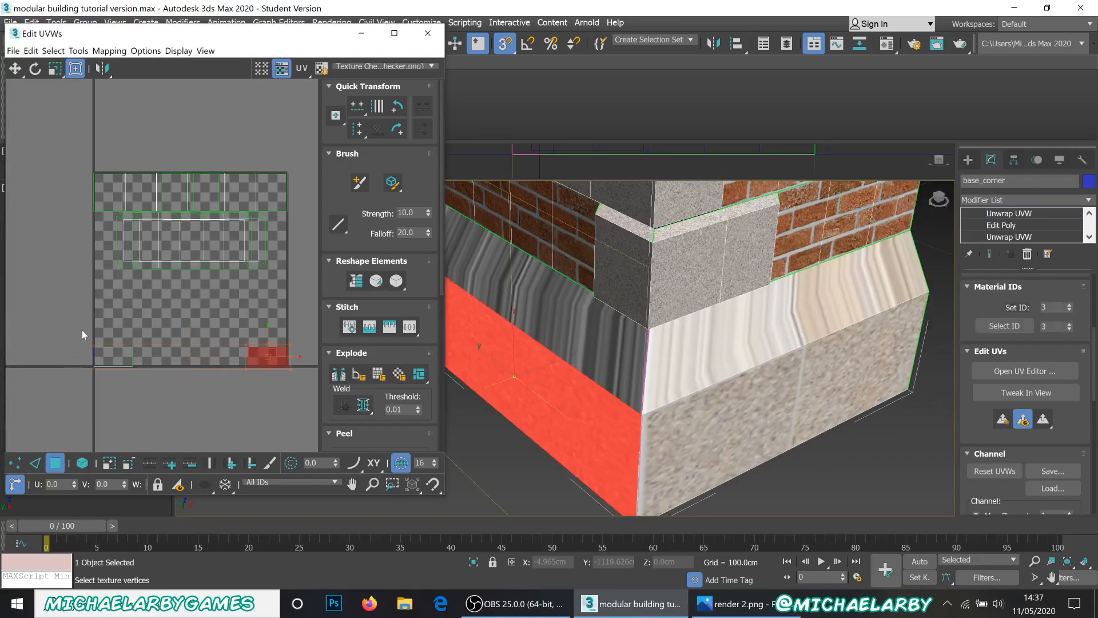
left_click_drag(151, 386, 152, 387)
middle_click_drag(588, 436, 586, 410, "alt")
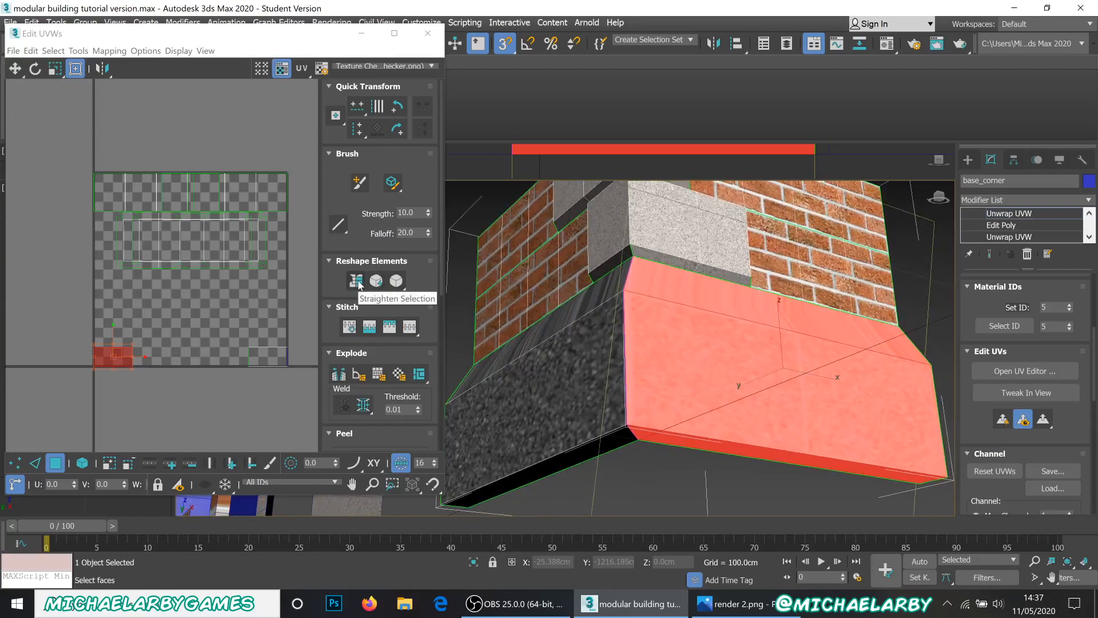
left_click(358, 285)
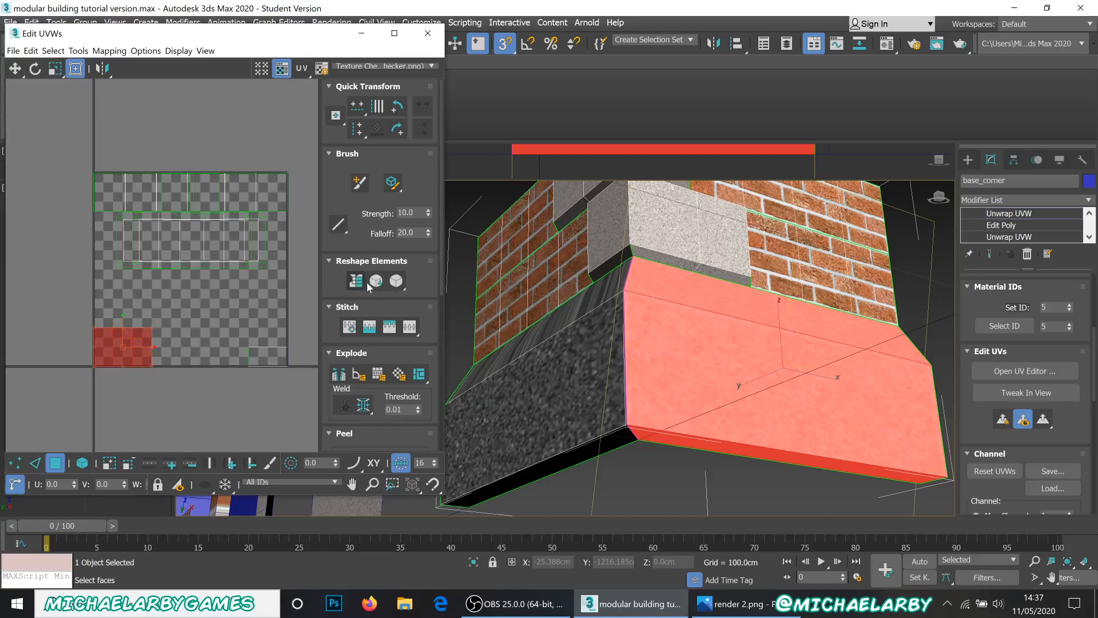
left_click(375, 281)
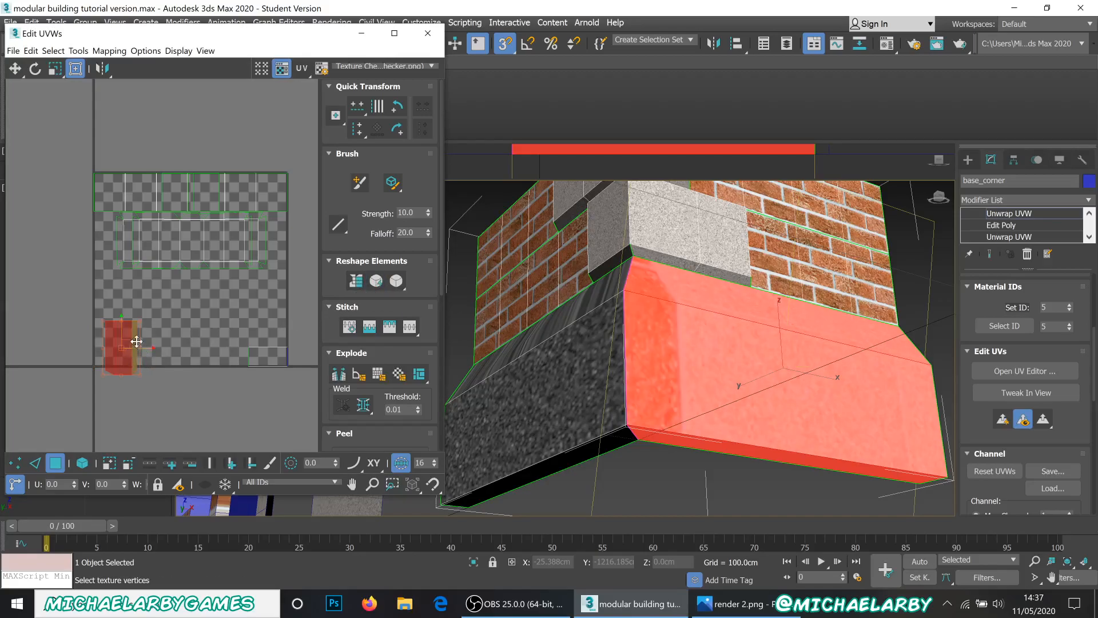
left_click(397, 131)
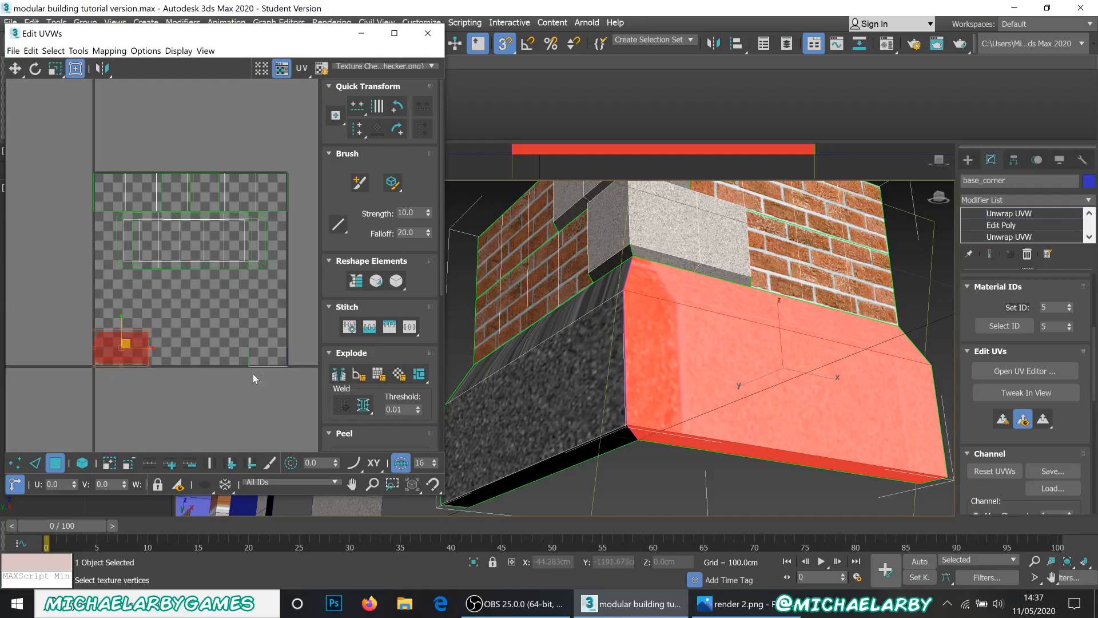
scroll(155, 352, "up", 6)
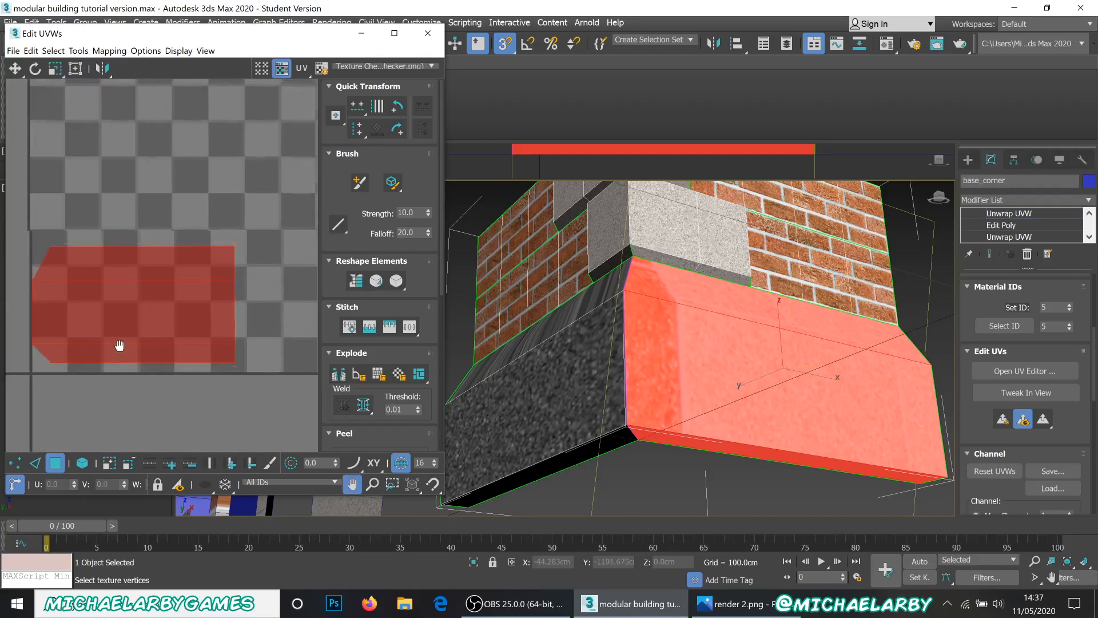
- Select the adjoining plinth side's faces, straighten and relax their UVs, and rotate that shell 90 degrees to lie horizontally
left_click(532, 472)
left_click(537, 436)
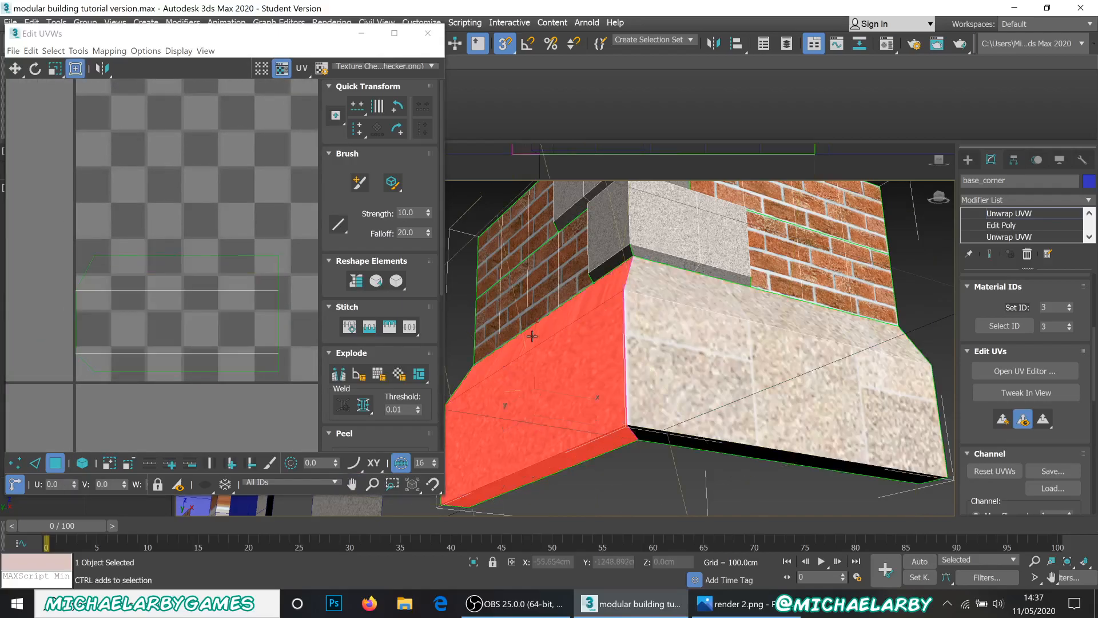
scroll(153, 294, "down", 5)
left_click(355, 285)
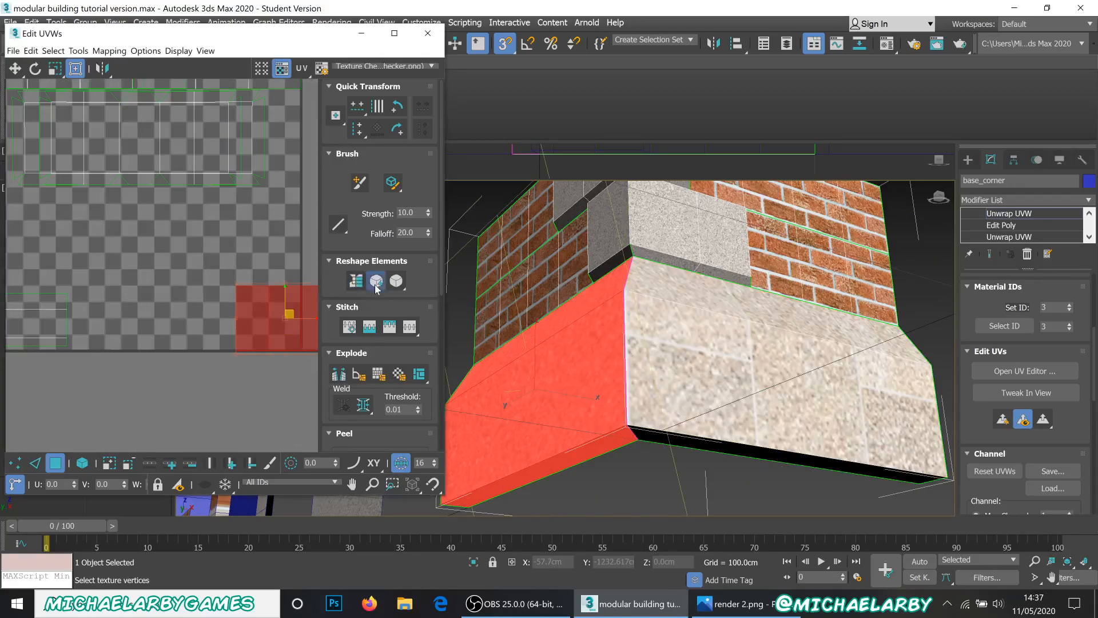
left_click(375, 285)
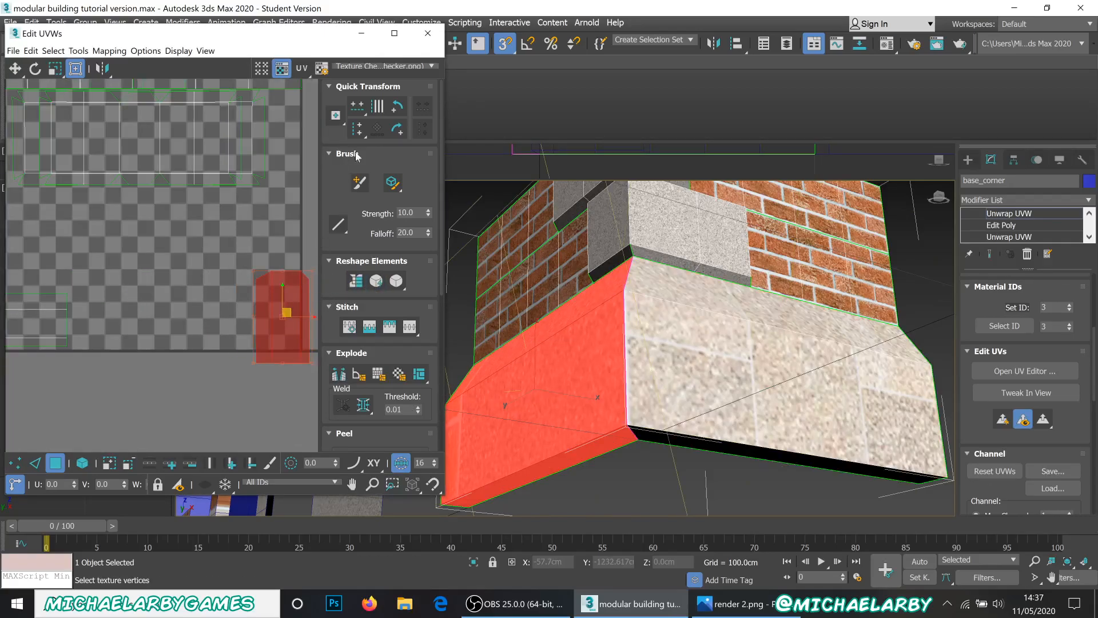
left_click(400, 132)
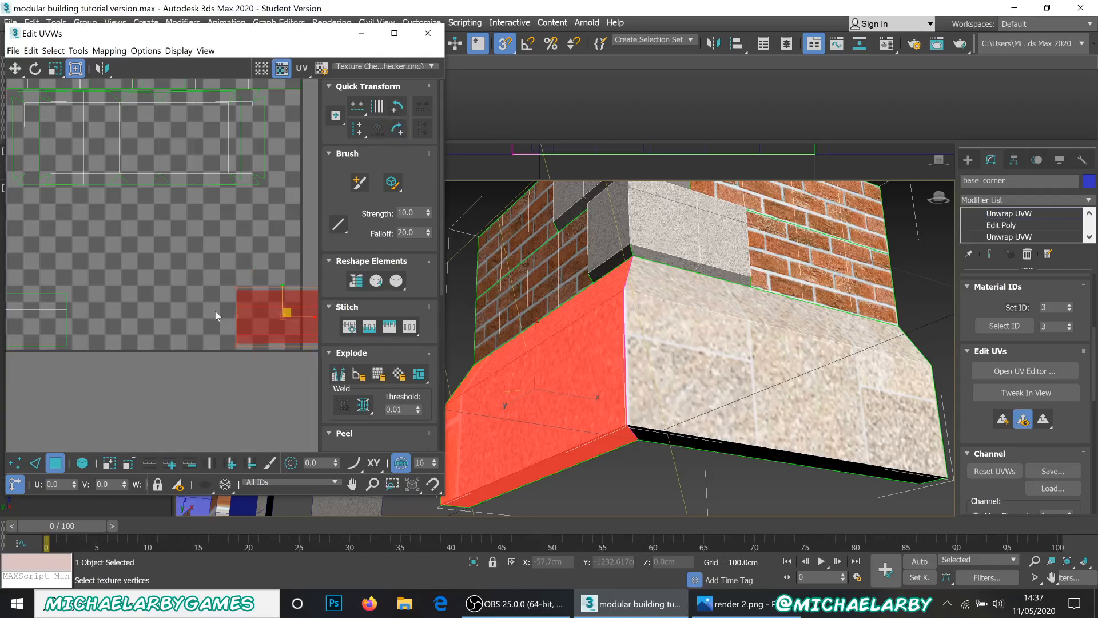
- Bring the two plinth side UV shells together so their corner edges face each other with only a narrow gap
scroll(215, 312, "down", 3)
left_click_drag(223, 312, 93, 312)
scroll(71, 314, "up", 4)
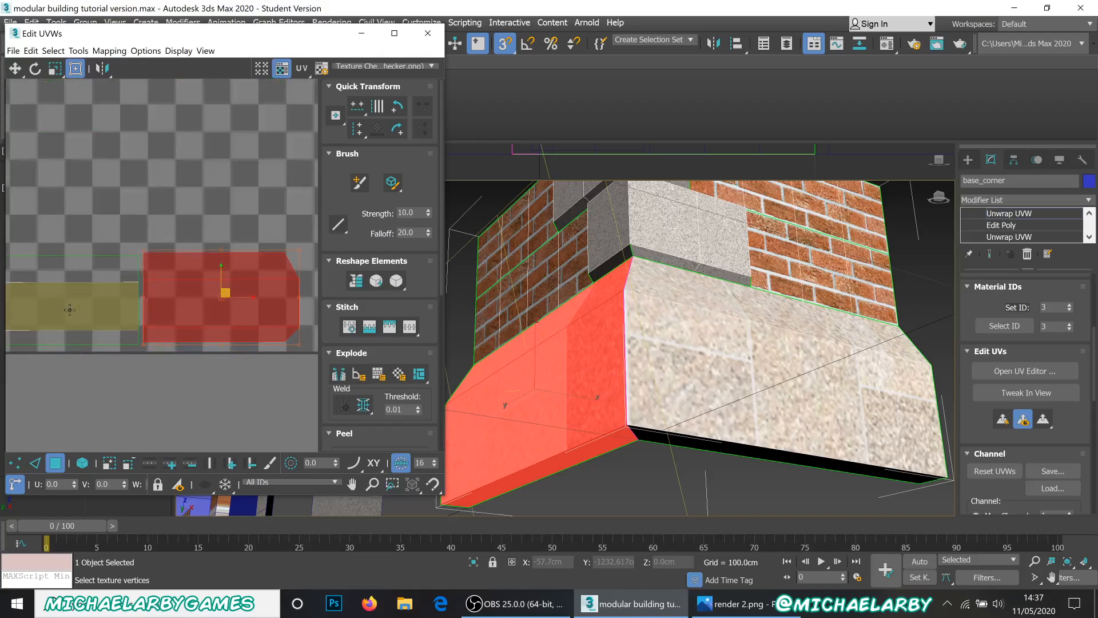
left_click_drag(85, 307, 296, 298)
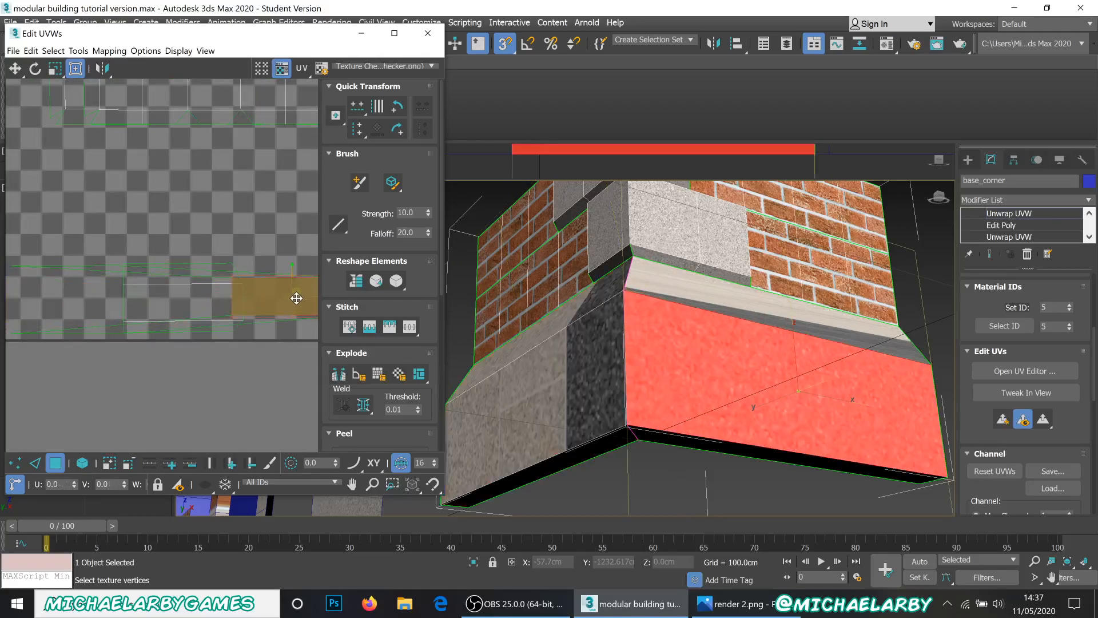
key("ctrl+z")
scroll(262, 297, "down", 2)
scroll(201, 306, "up", 1)
left_click(133, 358)
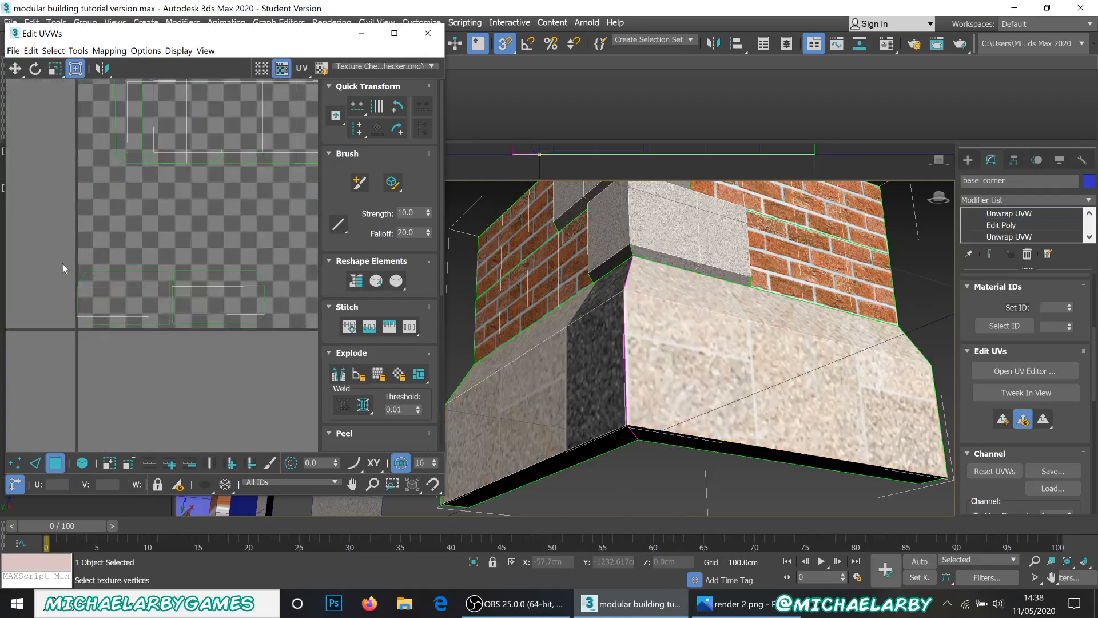
left_click_drag(112, 328, 225, 302)
scroll(284, 306, "up", 5)
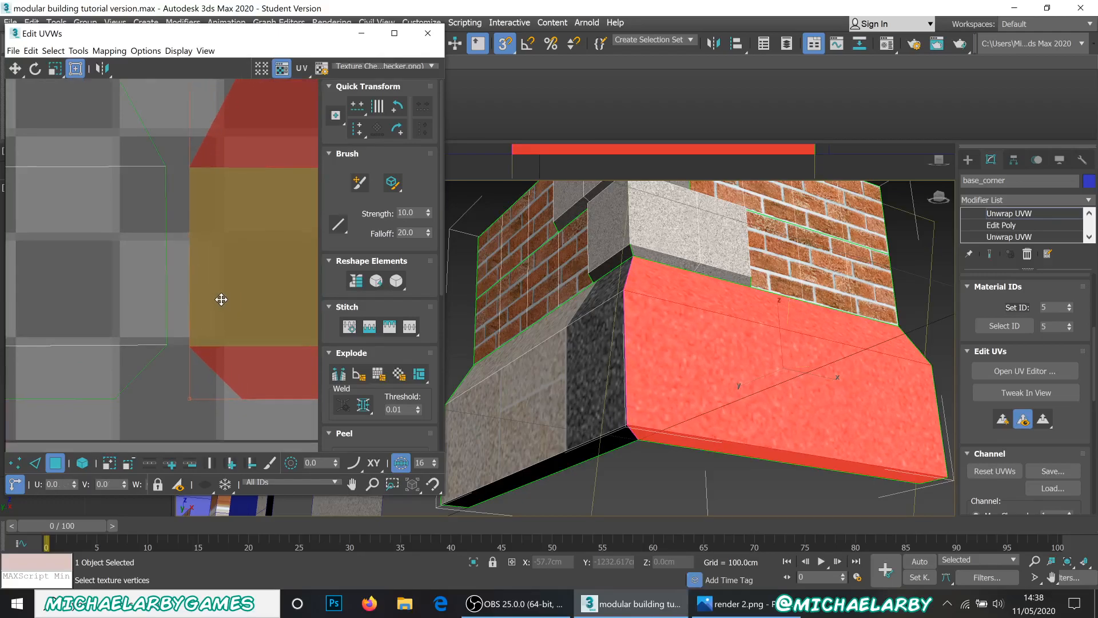
- Stitch the facing vertical corner edges of the two plinth shells to join them into one continuous UV strip
left_click(166, 400)
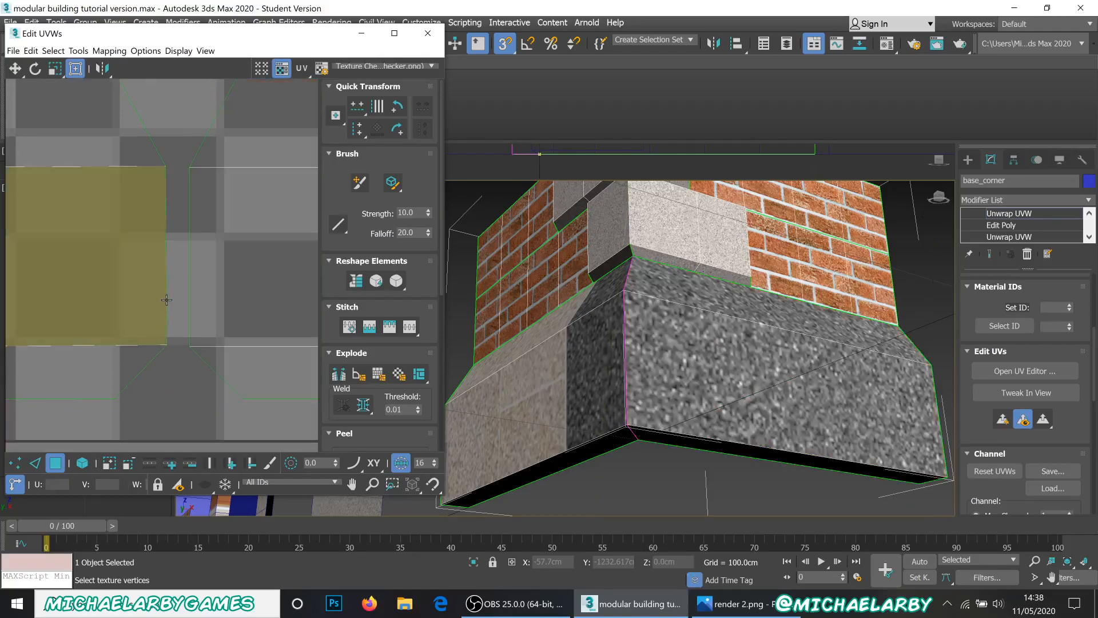
left_click(35, 462)
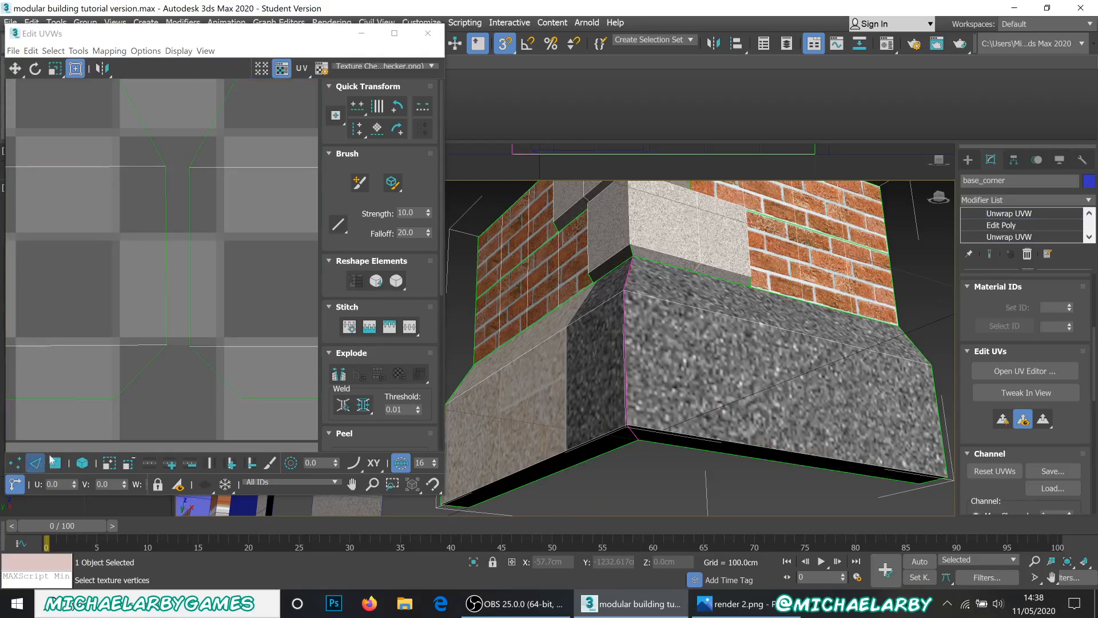
right_click(165, 295)
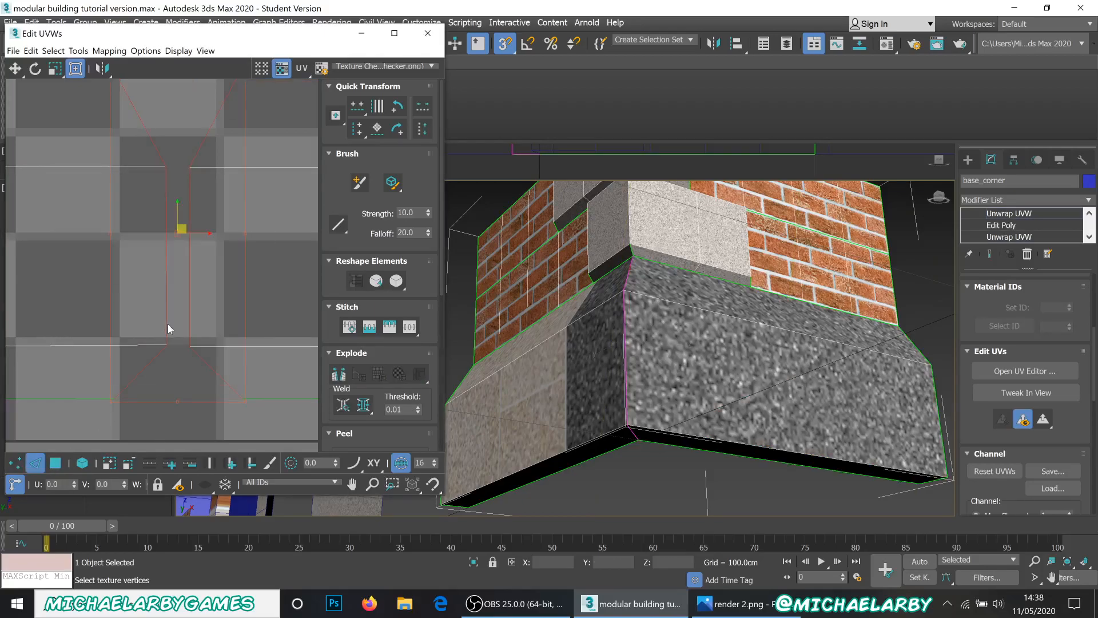
left_click(185, 423)
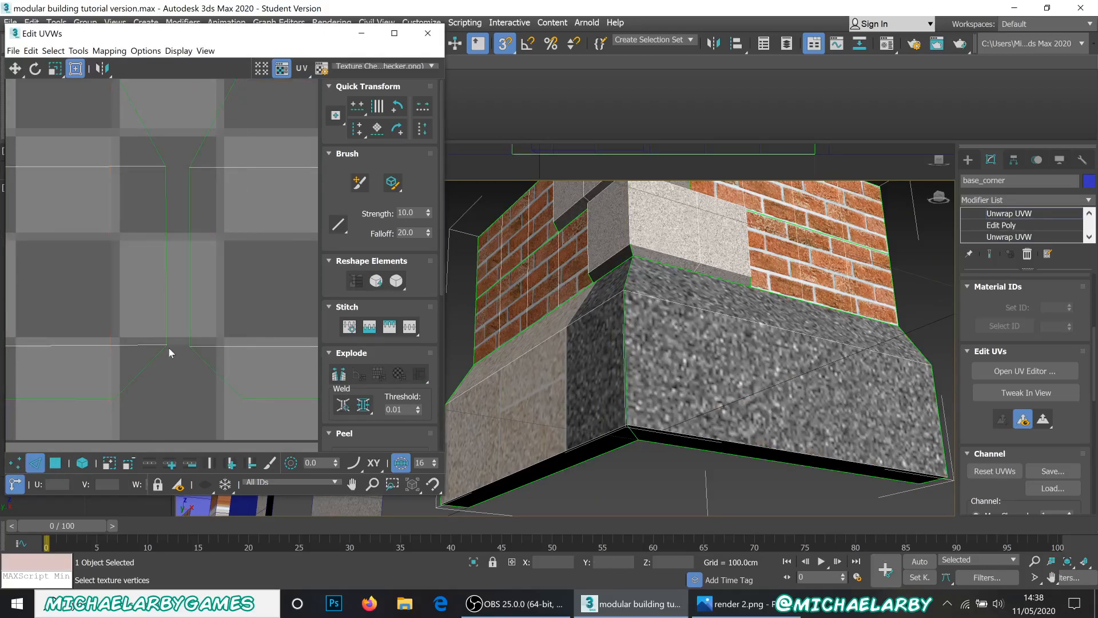
left_click(166, 306)
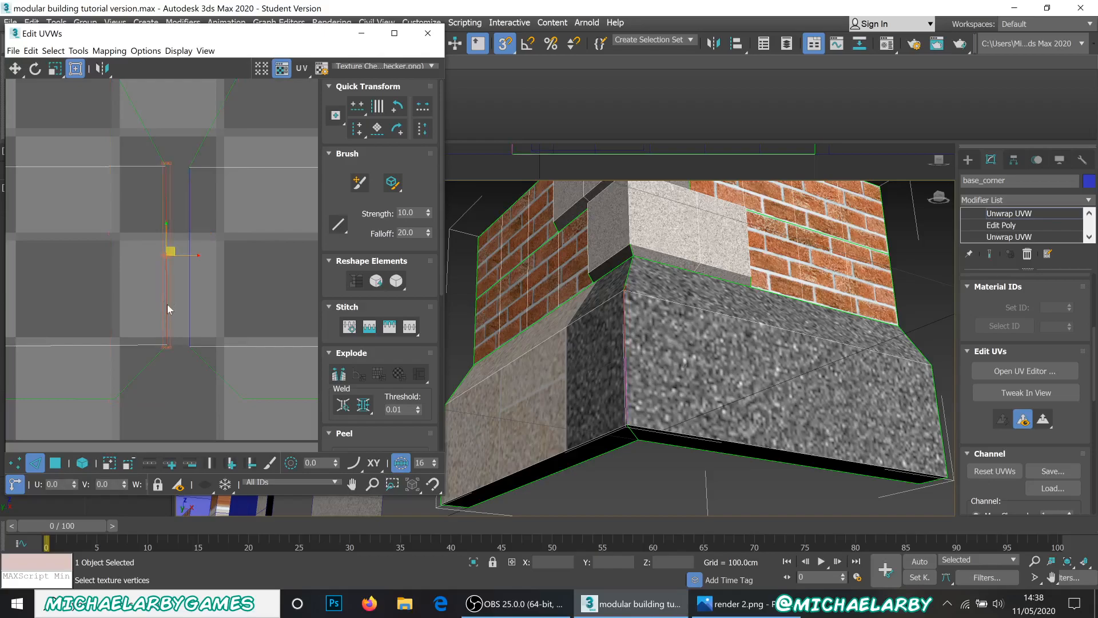
right_click(165, 305)
left_click(132, 366)
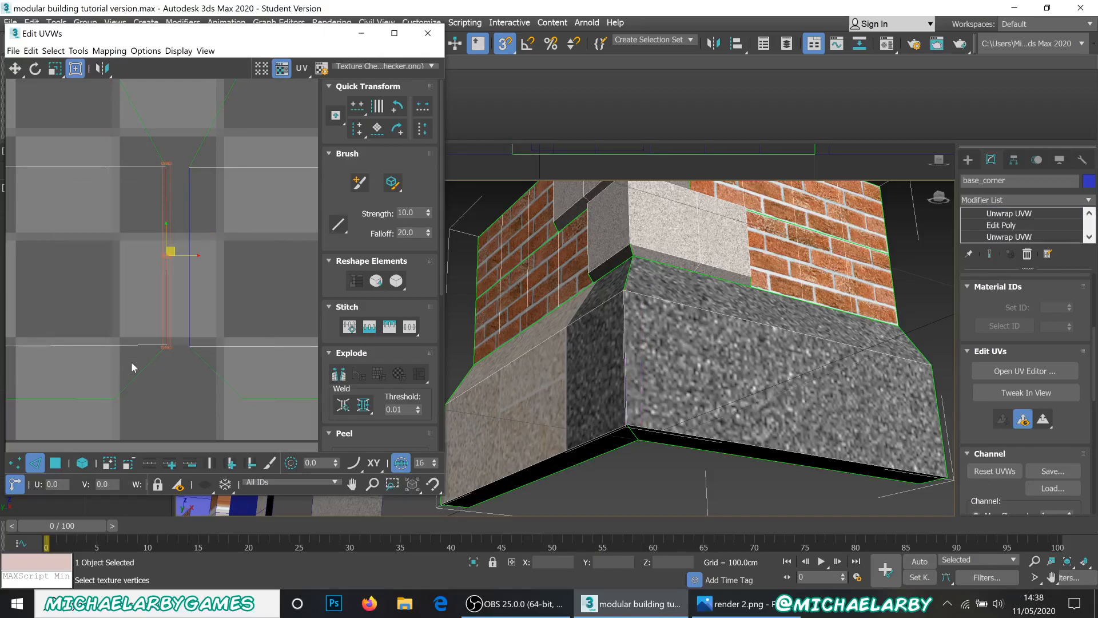
scroll(178, 301, "down", 5)
left_click(175, 302)
scroll(172, 301, "up", 3)
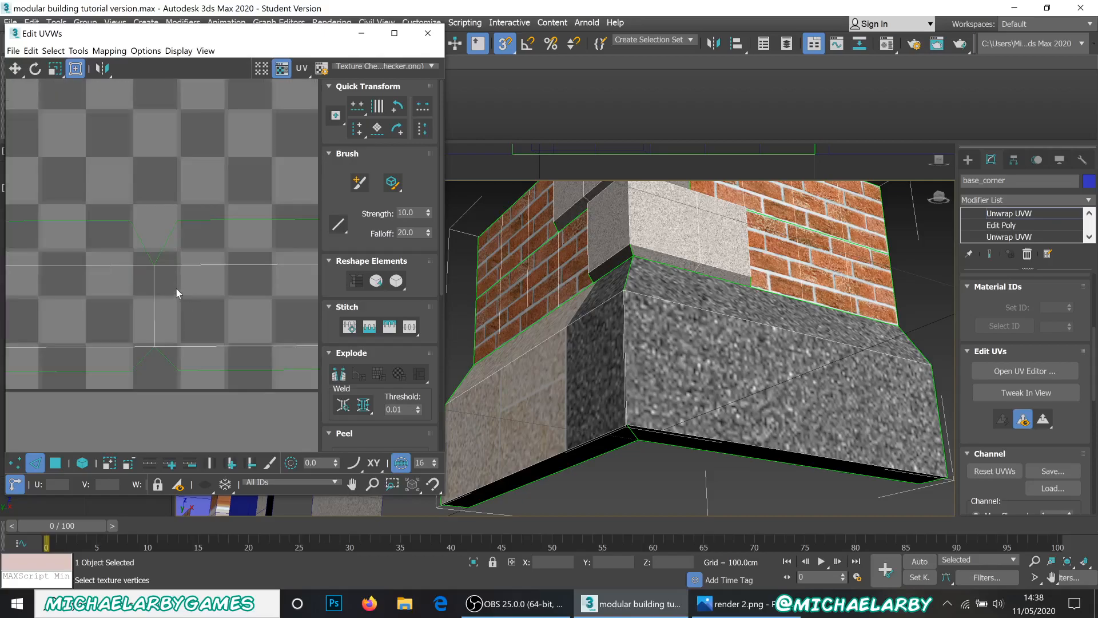
- Examine the joined plinth UV strip around the stitched corner edge and its outer ends
scroll(148, 284, "down", 2)
scroll(154, 272, "up", 3)
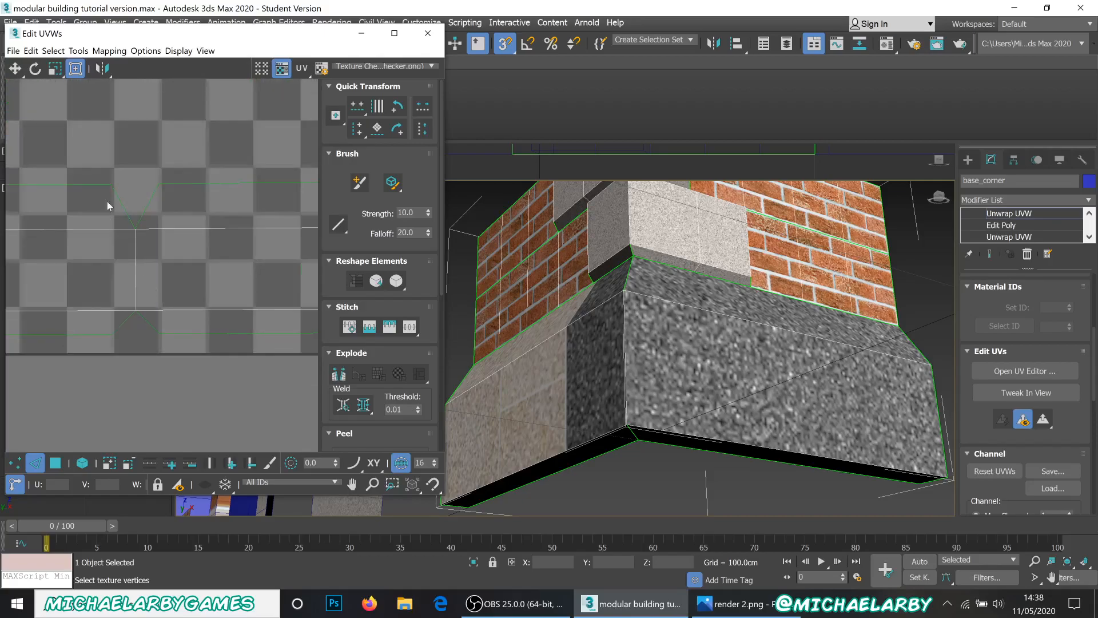
scroll(99, 287, "down", 5)
scroll(148, 314, "up", 5)
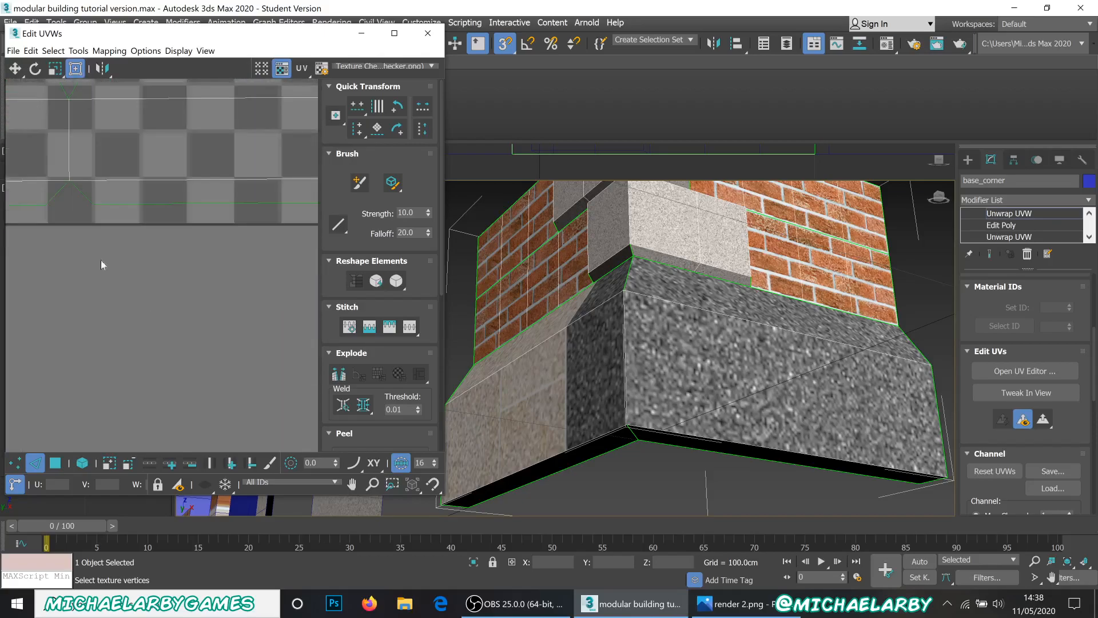
scroll(94, 242, "down", 1)
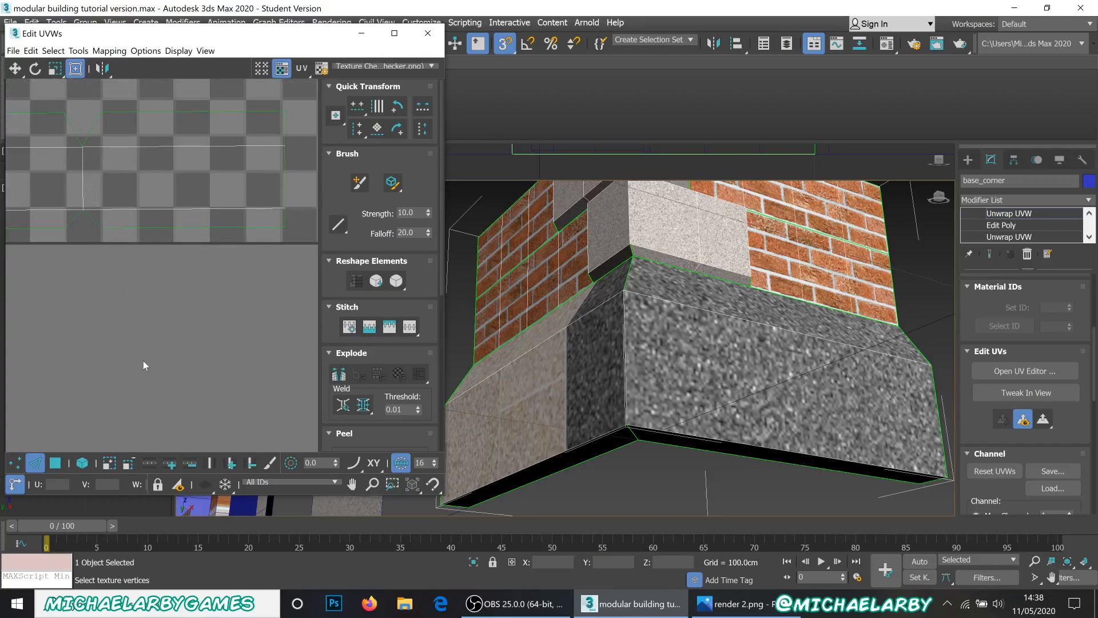
scroll(143, 361, "down", 3)
scroll(78, 222, "up", 3)
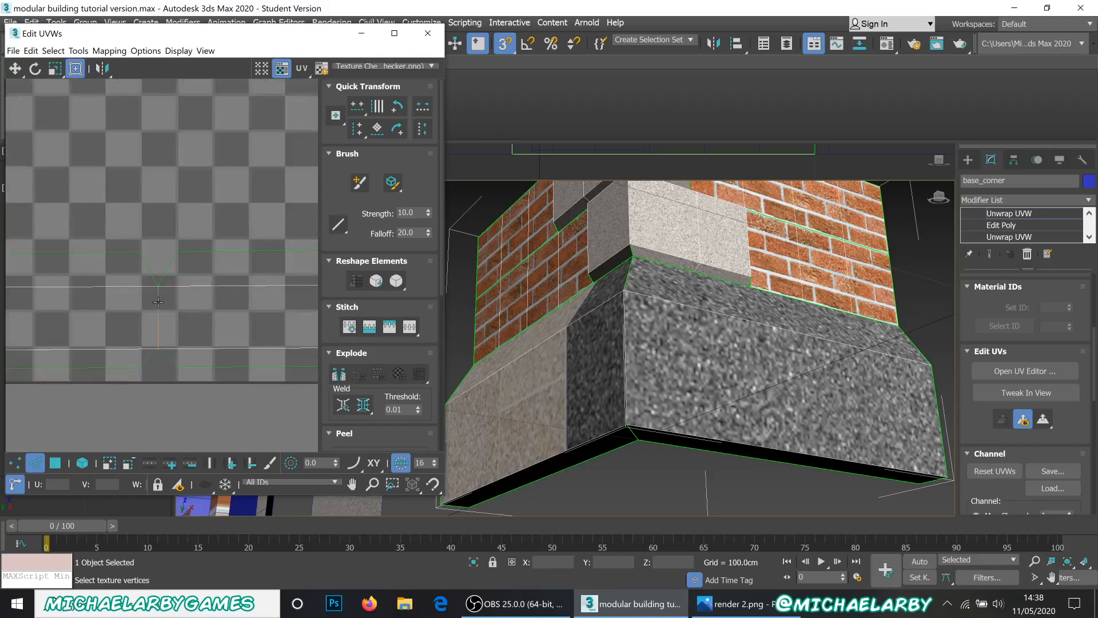
scroll(159, 306, "down", 3)
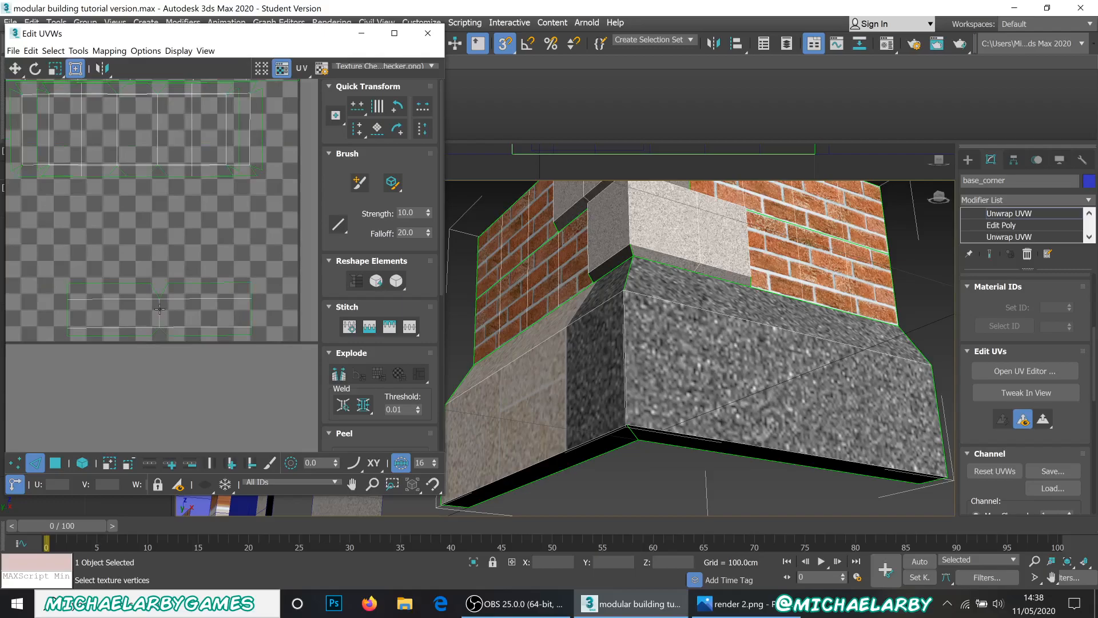
- Show the Map #1 building texture as the UV editor background and clear the edge selection
left_click(393, 67)
left_click(375, 83)
scroll(274, 274, "down", 2)
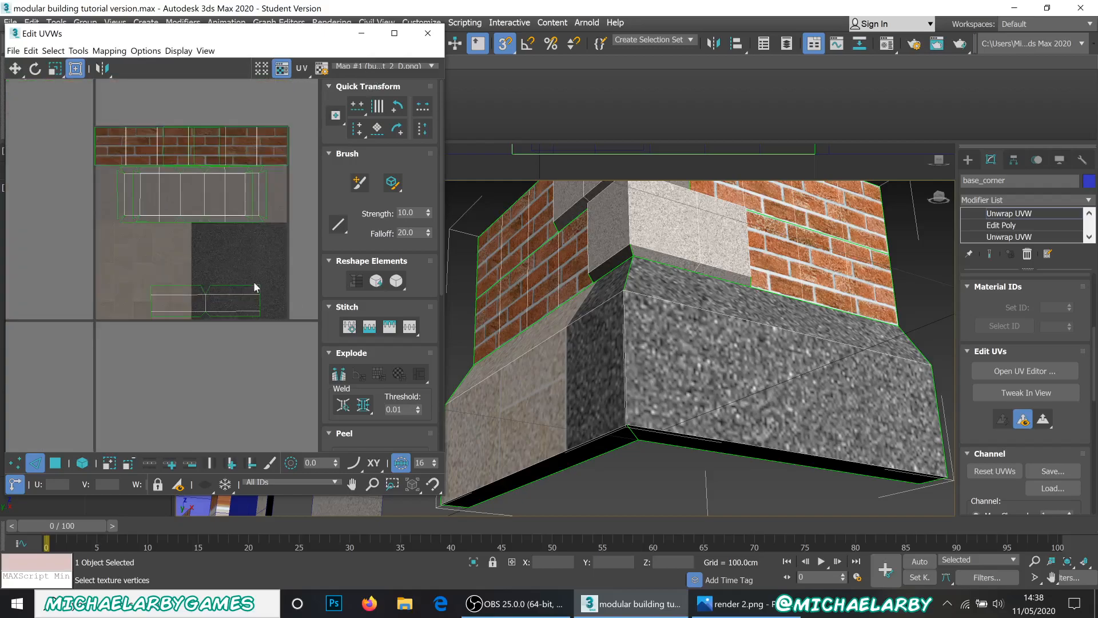
left_click_drag(251, 288, 195, 312)
left_click(181, 308)
- Move the whole plinth UV shell onto the plain stone strip, aligning its lower corner with the start of the strip below the bricks
left_click(56, 463)
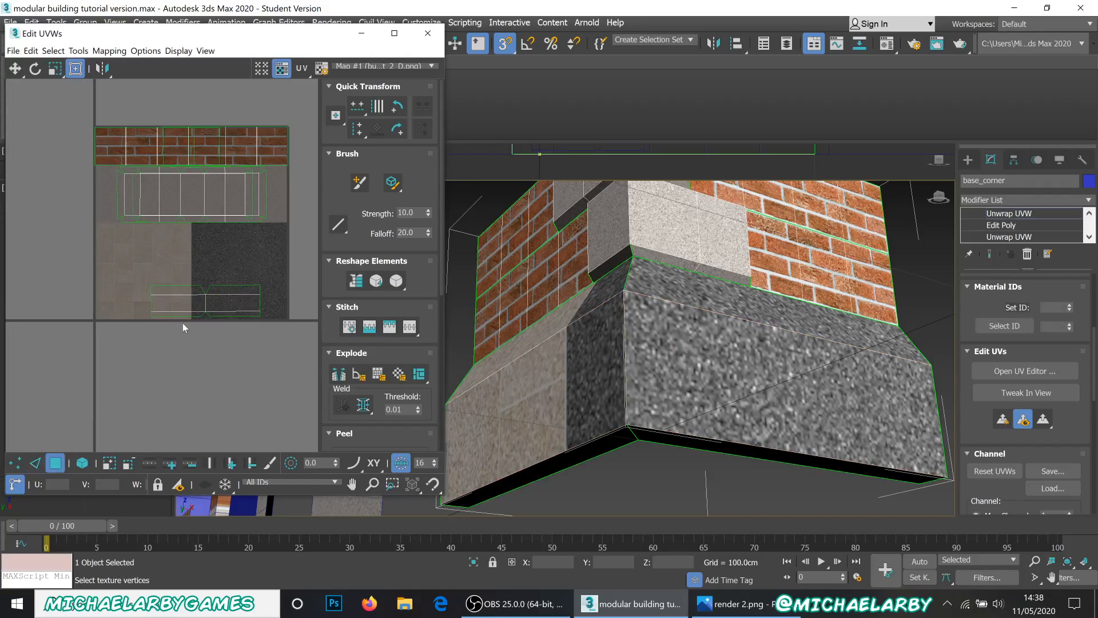
left_click_drag(235, 270, 235, 270)
left_click_drag(184, 310, 153, 256)
scroll(84, 216, "up", 5)
scroll(163, 206, "up", 3)
scroll(109, 274, "up", 2)
scroll(109, 274, "up", 1)
left_click_drag(64, 244, 65, 256)
scroll(66, 366, "down", 5)
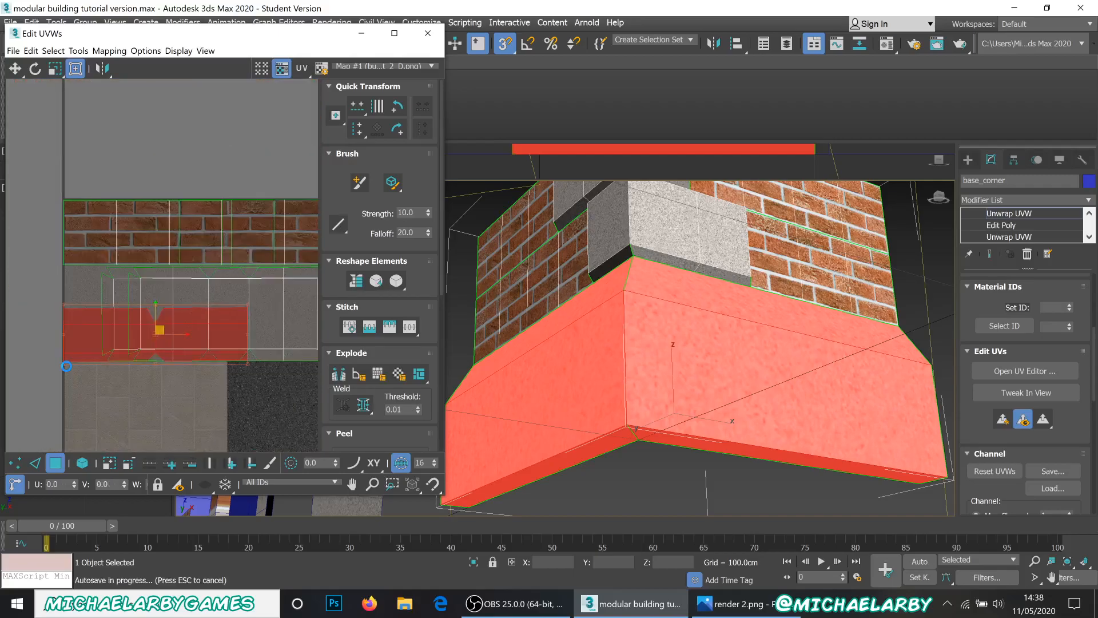
- Scale up the plinth UV shell so it fills the height of the stone strip between the bricks and lower textures
scroll(207, 319, "up", 1)
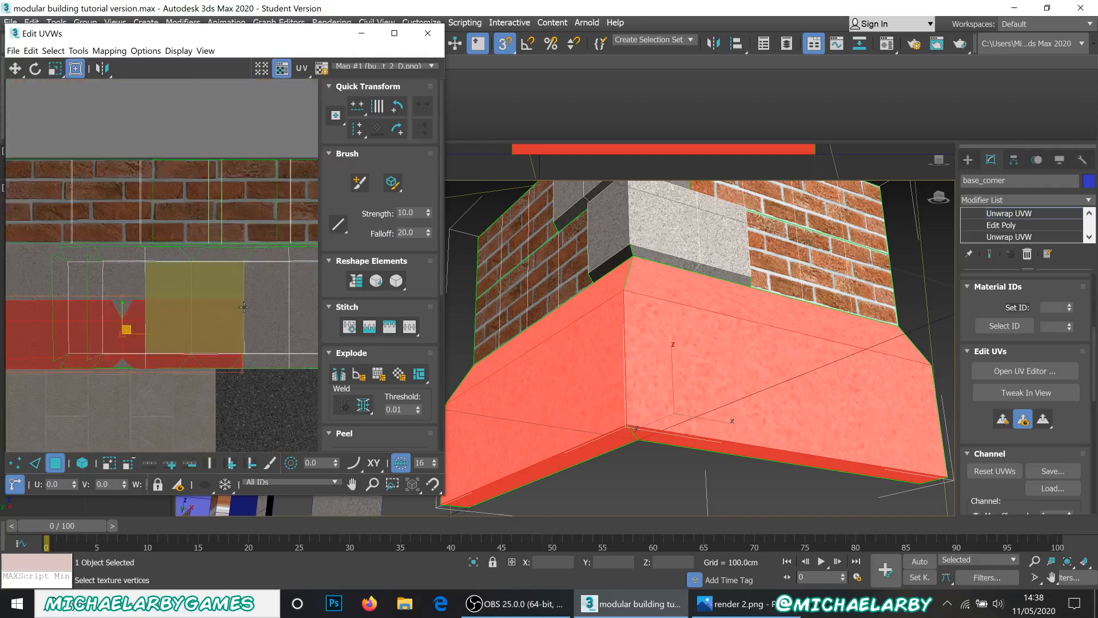
scroll(223, 305, "up", 1)
scroll(224, 304, "up", 1)
scroll(203, 296, "down", 1)
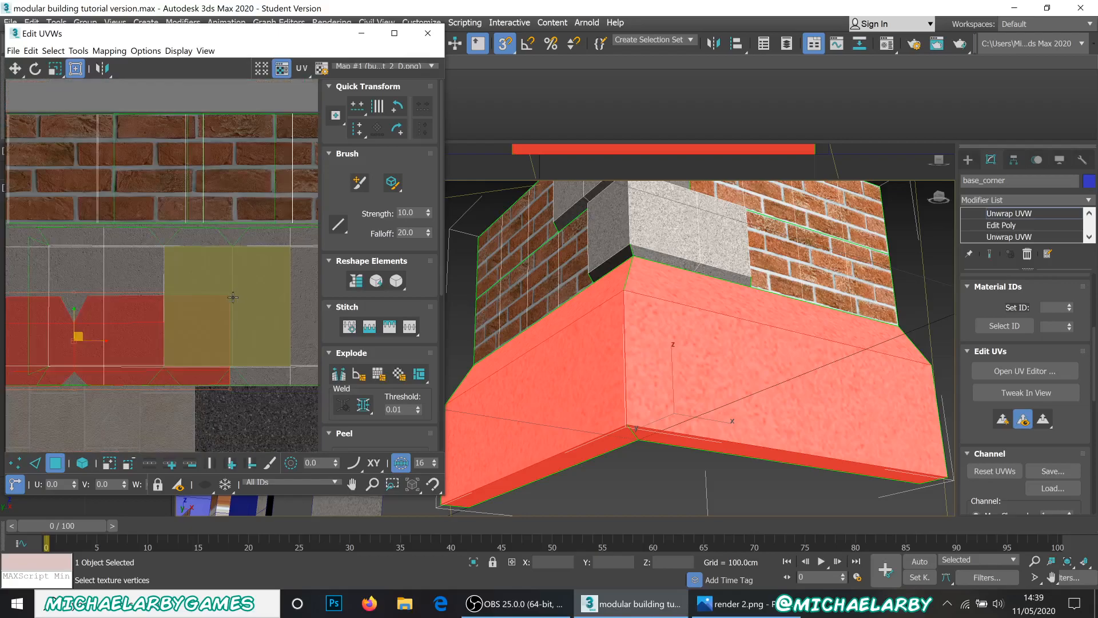
mouse_move(230, 294)
left_mouse_down()
mouse_move(280, 262)
mouse_move(458, 223)
mouse_move(532, 178)
mouse_move(594, 114)
mouse_move(261, 256)
mouse_move(411, 215)
mouse_move(384, 218)
left_mouse_up()
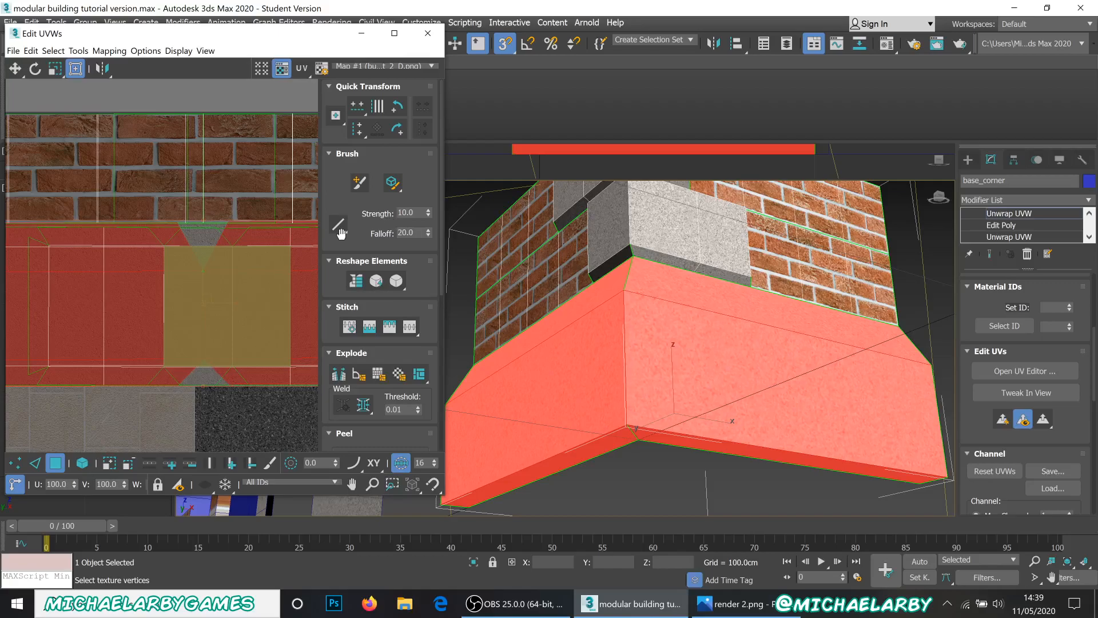
- Scale the plinth UV shell down slightly from its outer upper corner to meet the stone strip's edge below the bricks, and deselect it
scroll(131, 276, "down", 5)
scroll(217, 287, "up", 2)
scroll(250, 297, "up", 3)
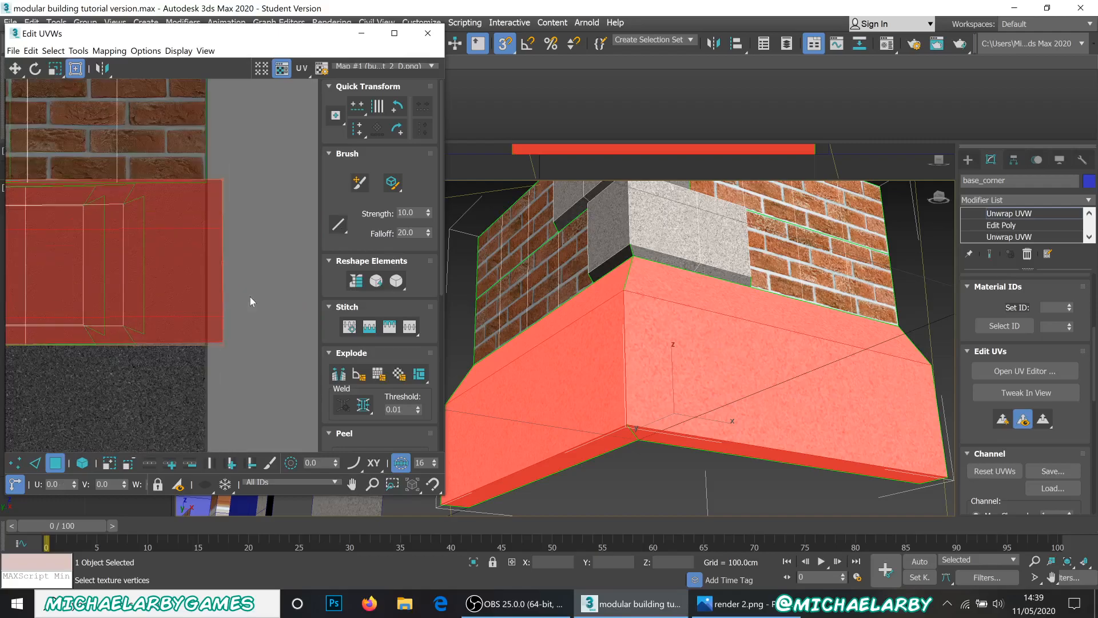
scroll(248, 289, "down", 2)
scroll(220, 236, "up", 5)
scroll(230, 246, "down", 2)
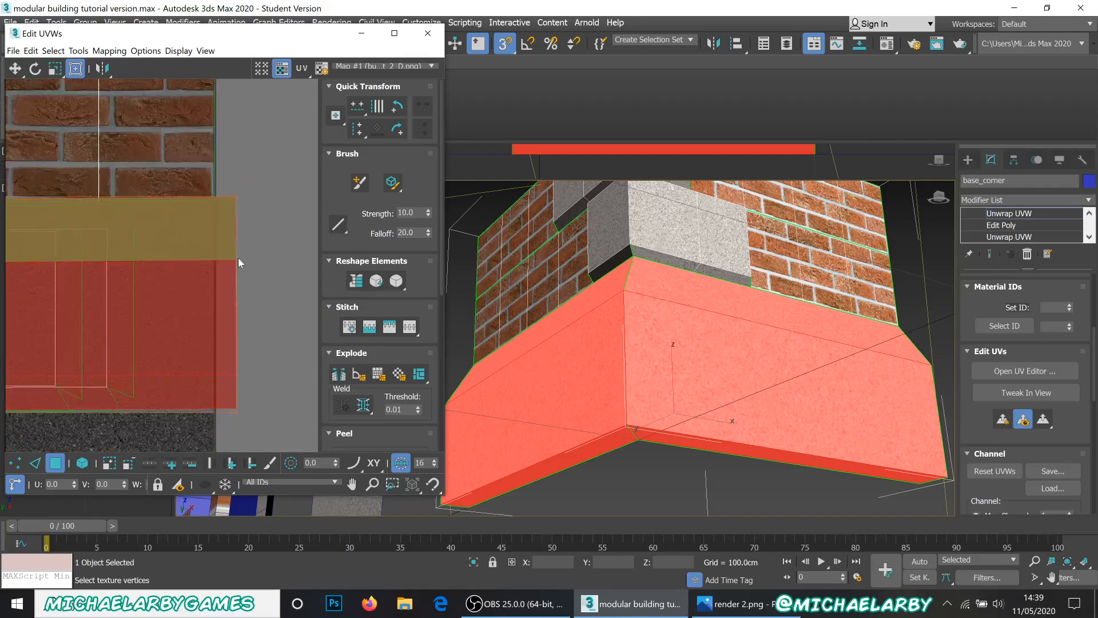
scroll(239, 259, "down", 2)
scroll(177, 259, "up", 3)
scroll(261, 182, "up", 3)
scroll(232, 225, "down", 1)
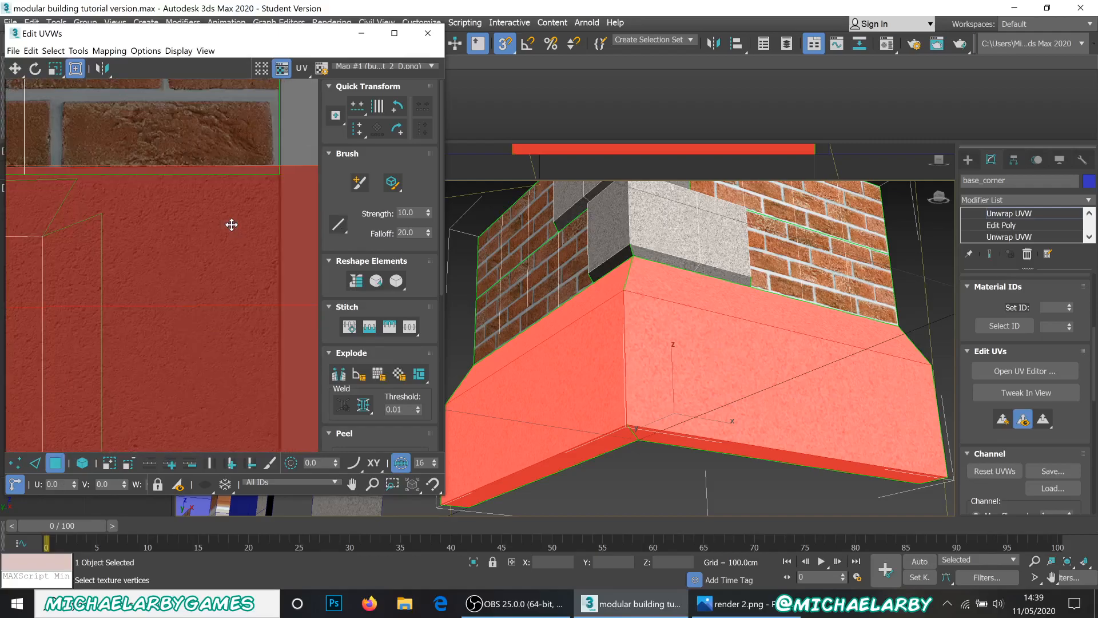
scroll(250, 186, "up", 2)
scroll(184, 203, "down", 2)
scroll(242, 182, "up", 2)
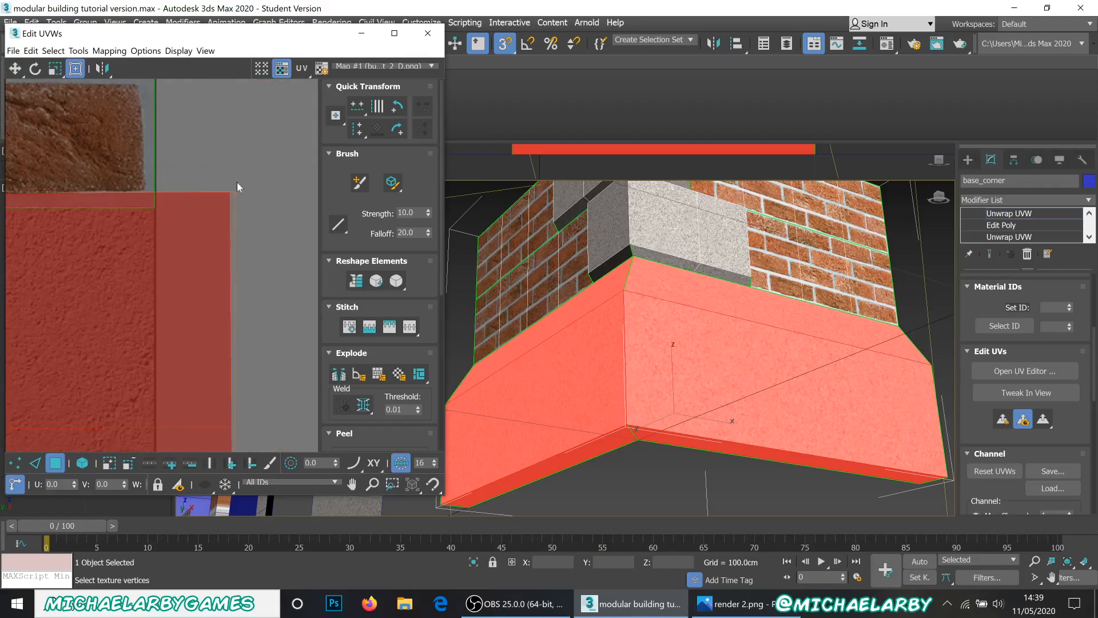
left_click_drag(235, 198, 220, 208)
left_click(278, 280)
scroll(231, 251, "down", 4)
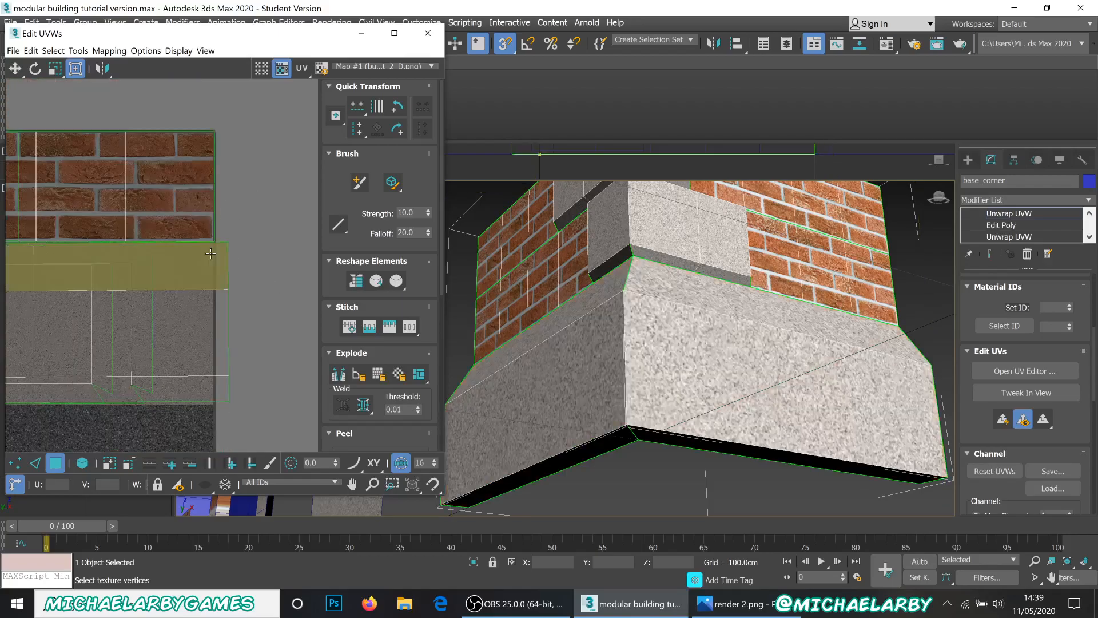
- Inspect the textured base_corner plinth from the front, compare it with render 2.png in Photos, and return to 3ds Max
scroll(677, 331, "down", 3)
middle_click_drag(668, 351, 694, 344, "alt")
key("f")
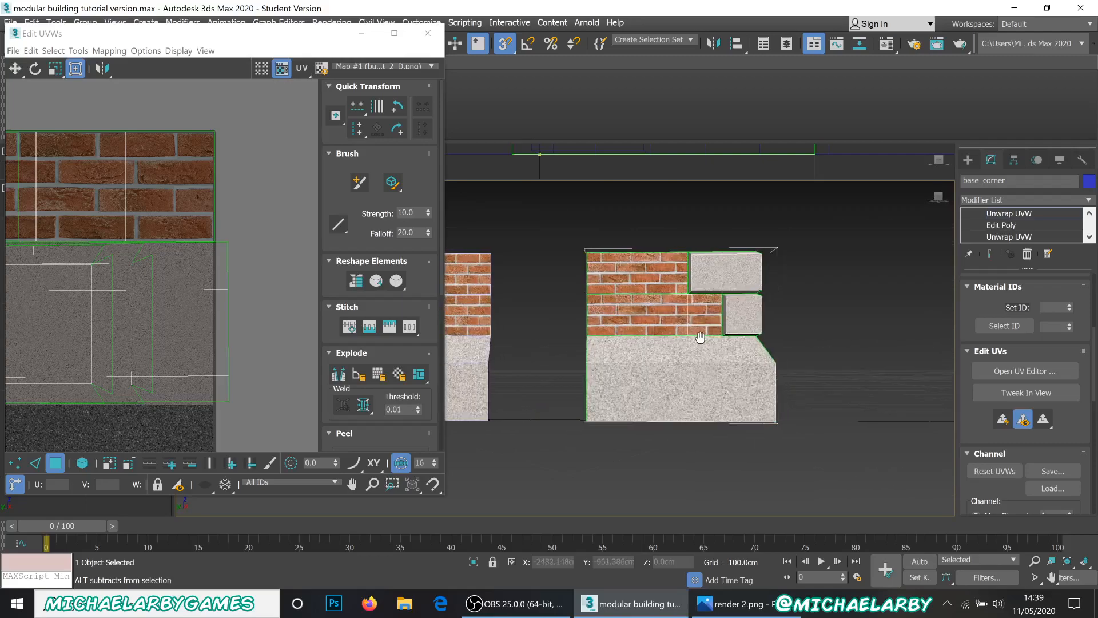
left_click(738, 603)
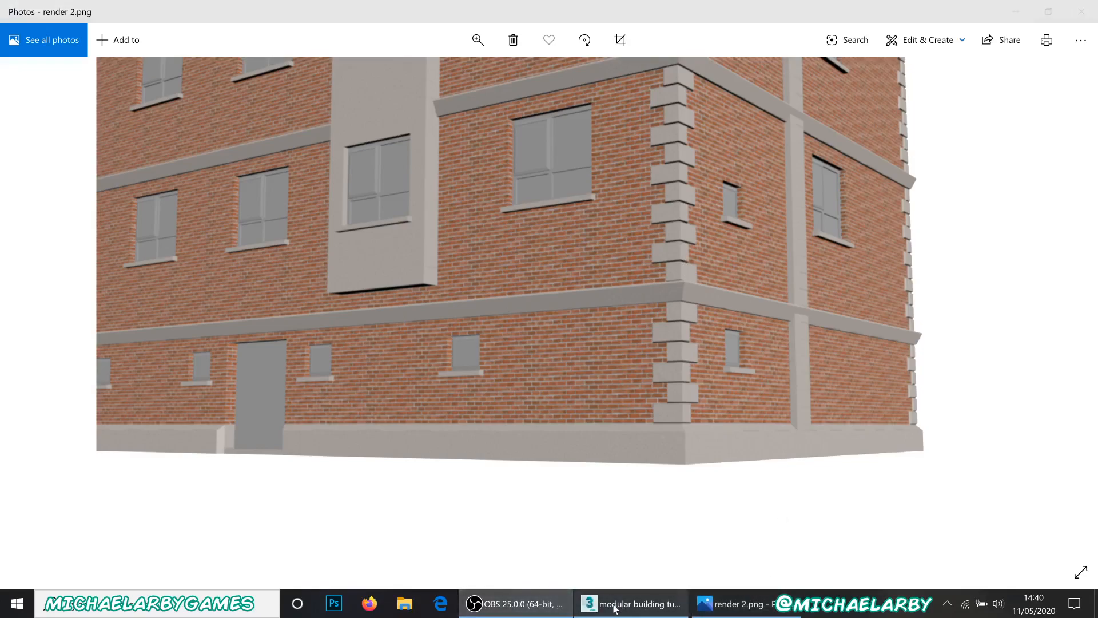
left_click(623, 605)
- Close the UV editor and save the modular building scene under its existing file name
left_click_drag(269, 33, 574, 33)
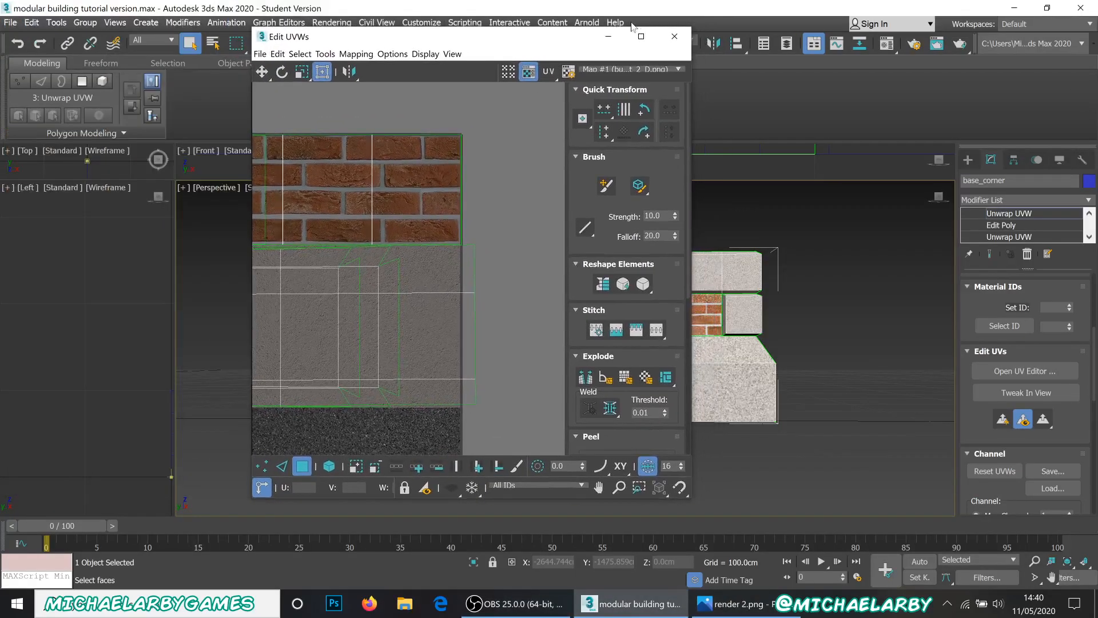
left_click(673, 37)
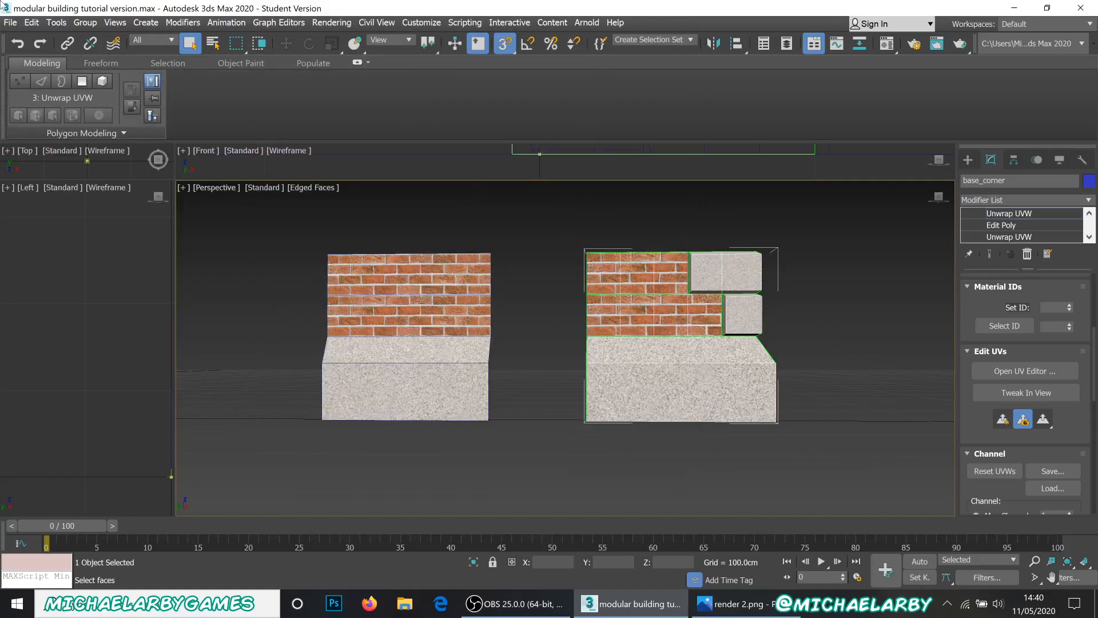
left_click(21, 23)
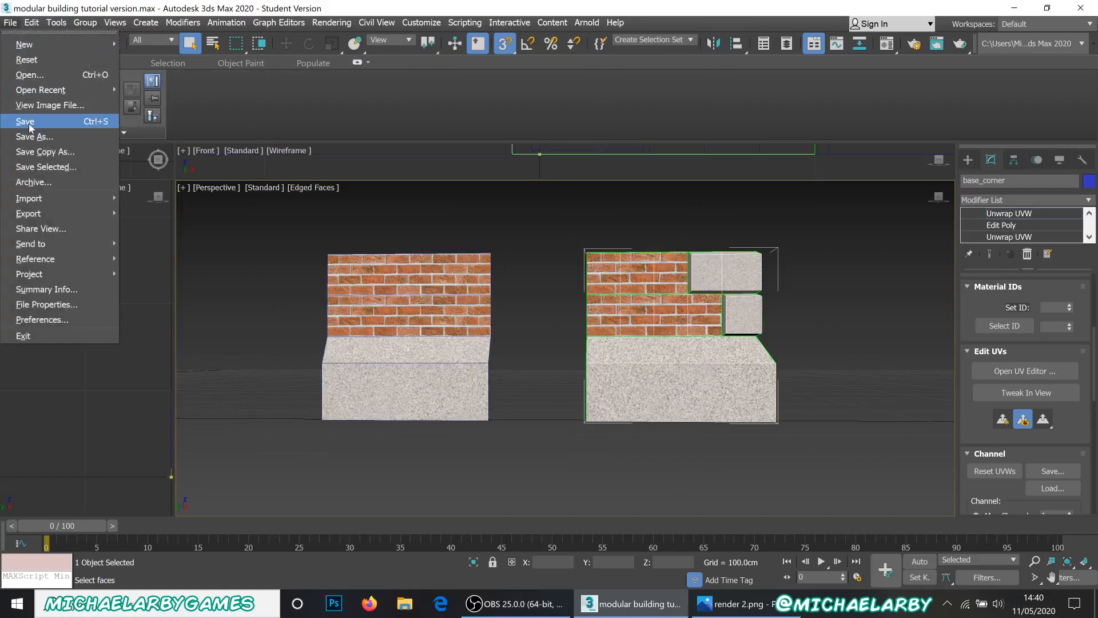
left_click(56, 120)
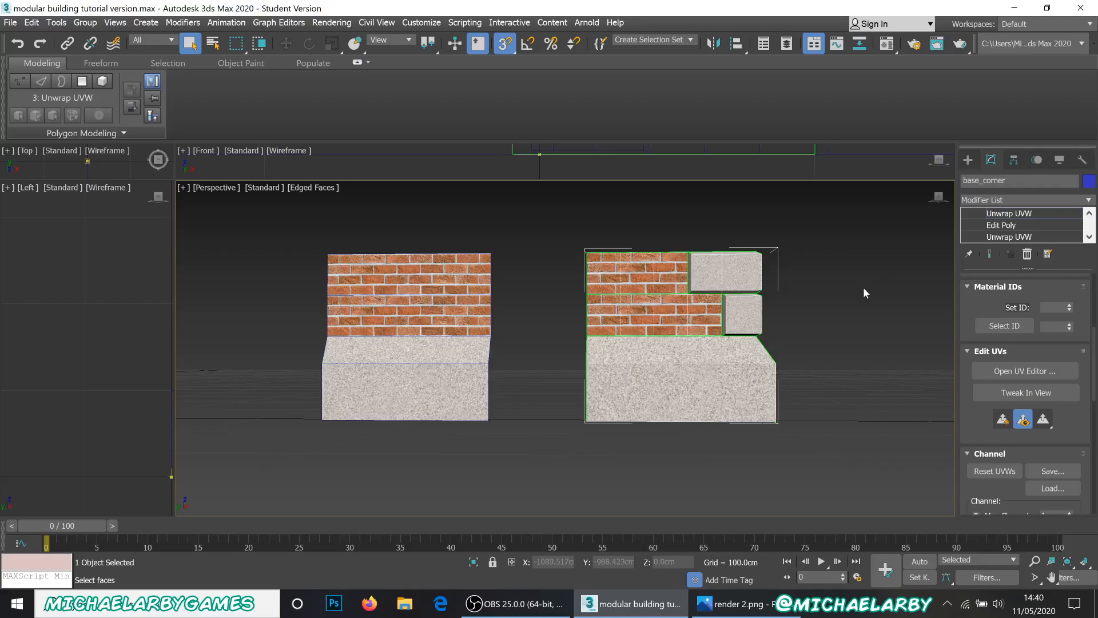
- Examine the two base pieces and the whole row of textured modular wall, corner and window pieces in perspective
mouse_move(846, 289)
middle_mouse_down("alt")
mouse_move(815, 311)
mouse_move(840, 289)
mouse_move(843, 298)
middle_mouse_up("alt")
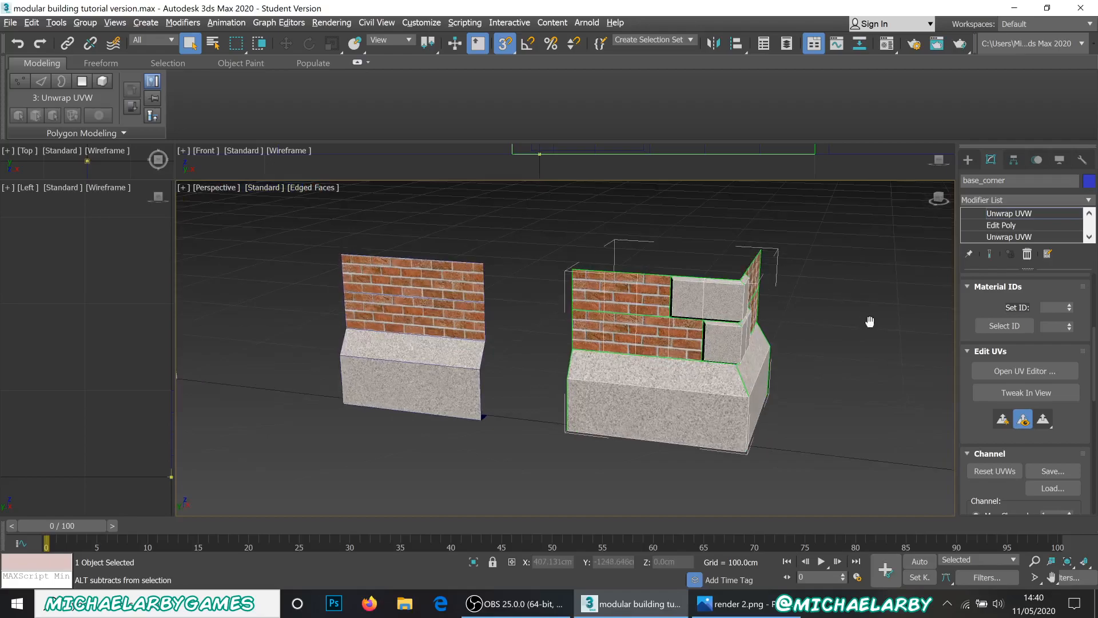
scroll(870, 322, "down", 6)
scroll(672, 318, "down", 2)
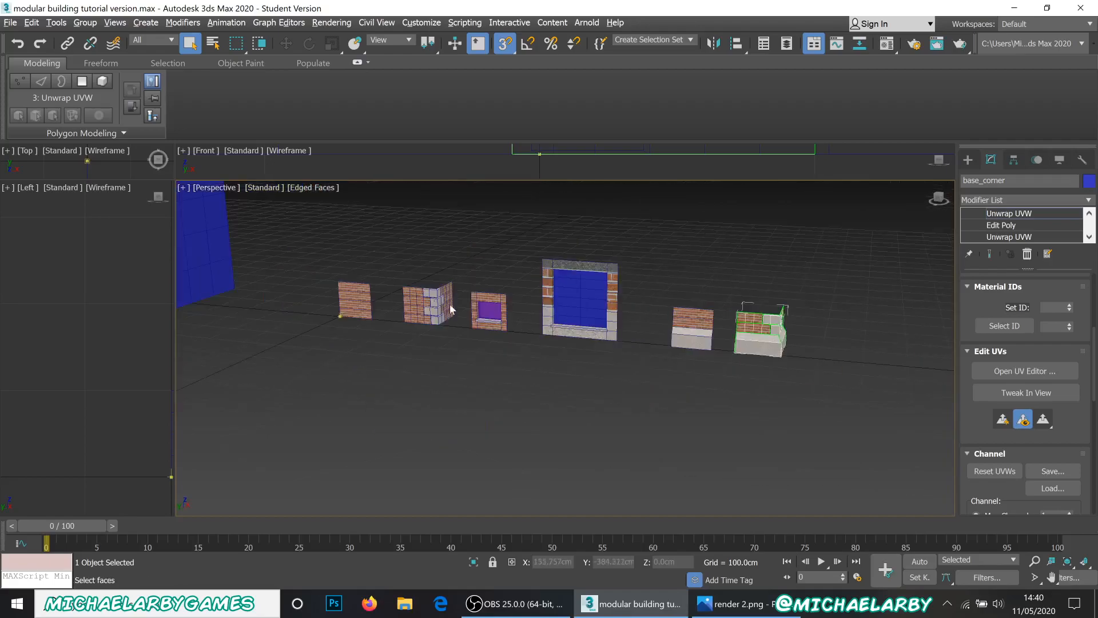
scroll(463, 313, "up", 3)
scroll(463, 313, "down", 3)
scroll(704, 279, "up", 3)
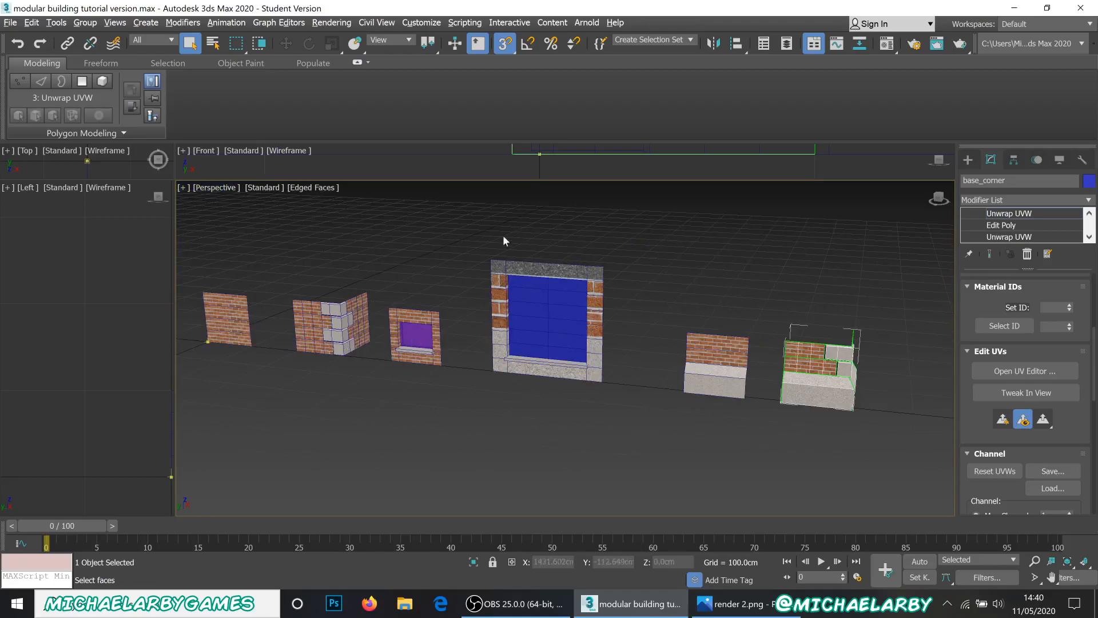
left_click_drag(599, 410, 616, 425)
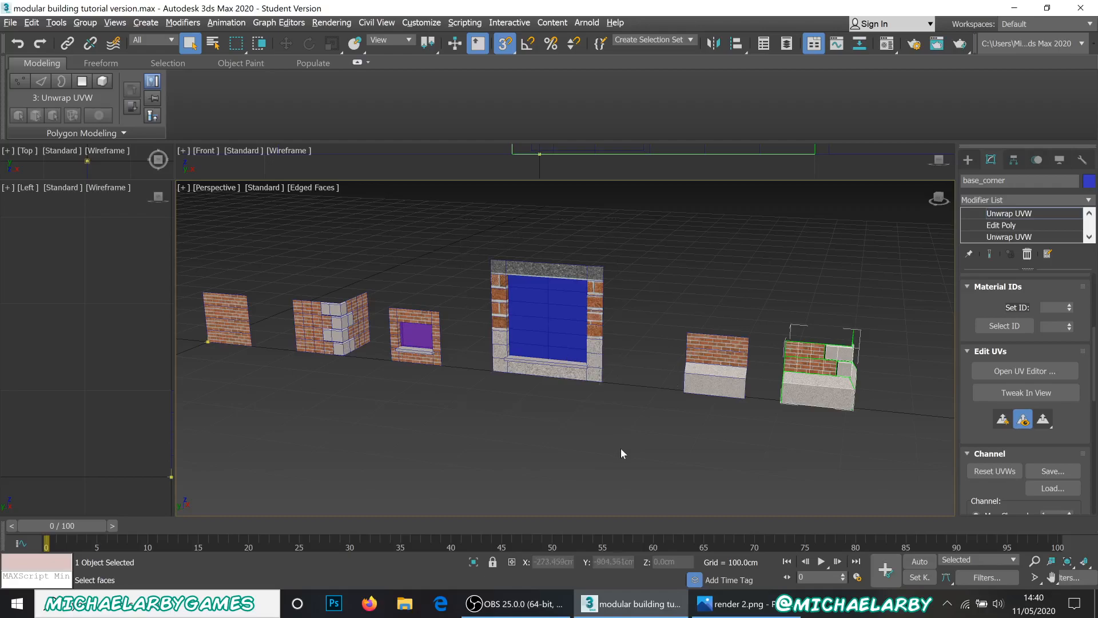